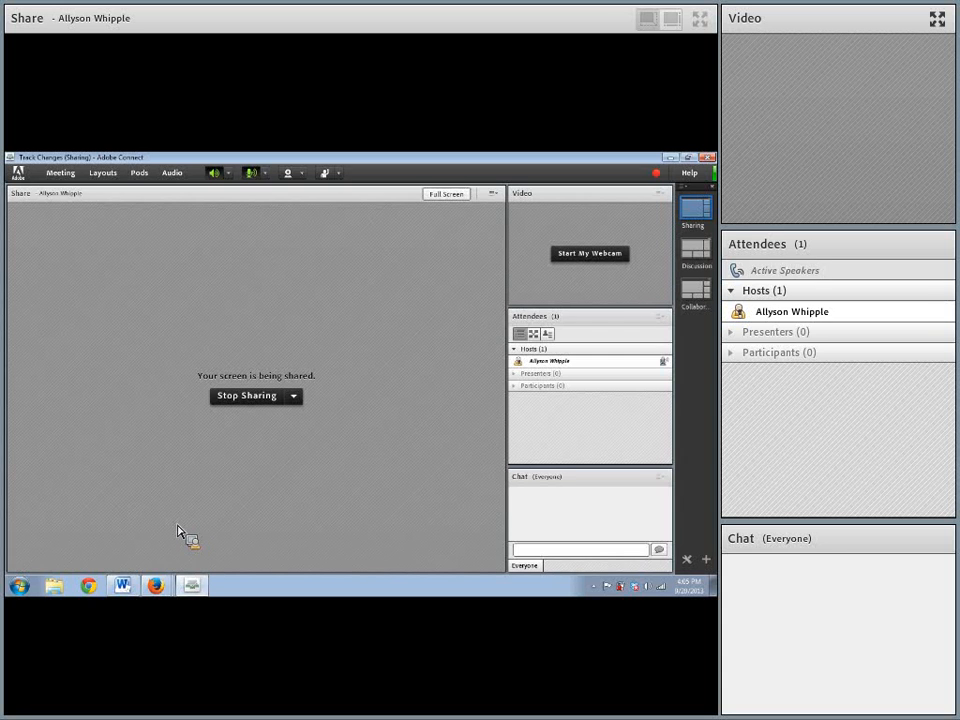
Step: Switch to the Week 6 Editing basics document in Microsoft Word and turn on Track Changes
left_click(123, 588)
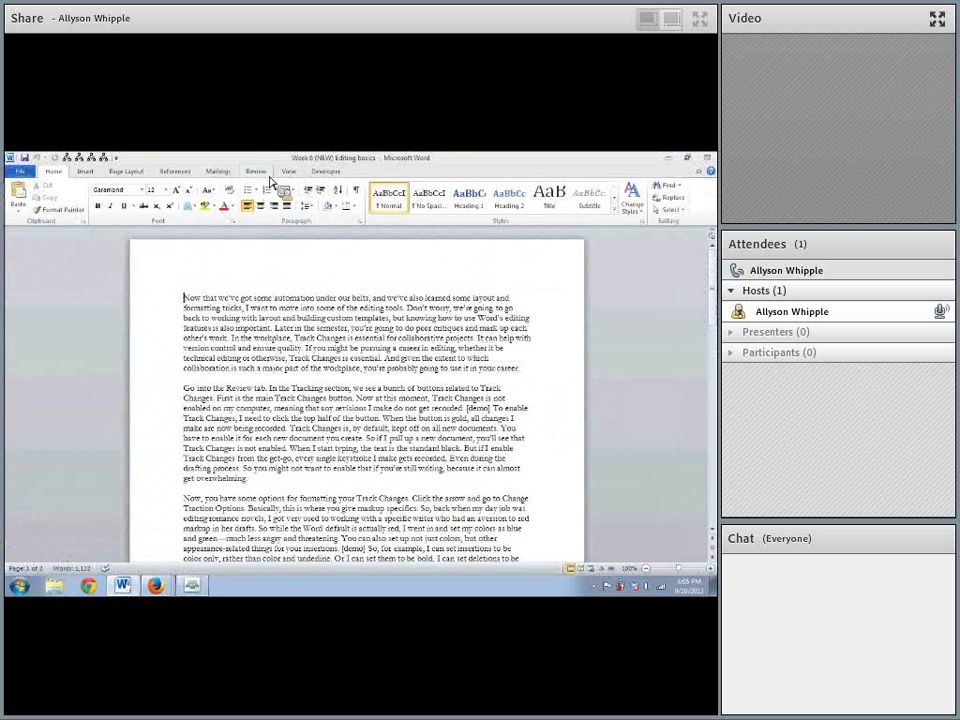
left_click(265, 175)
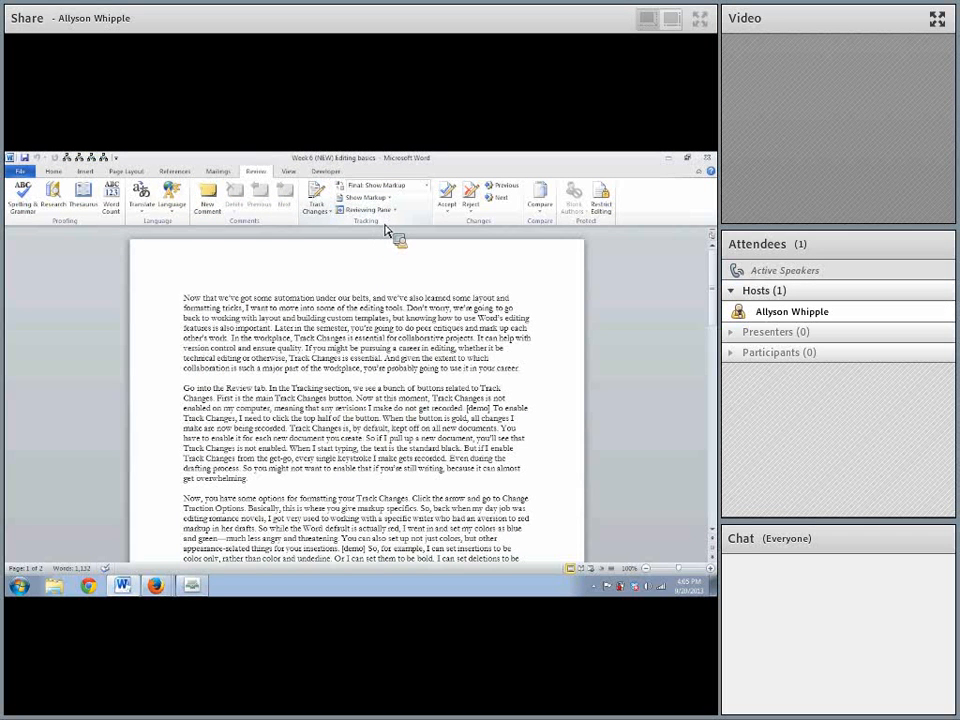
left_click(318, 193)
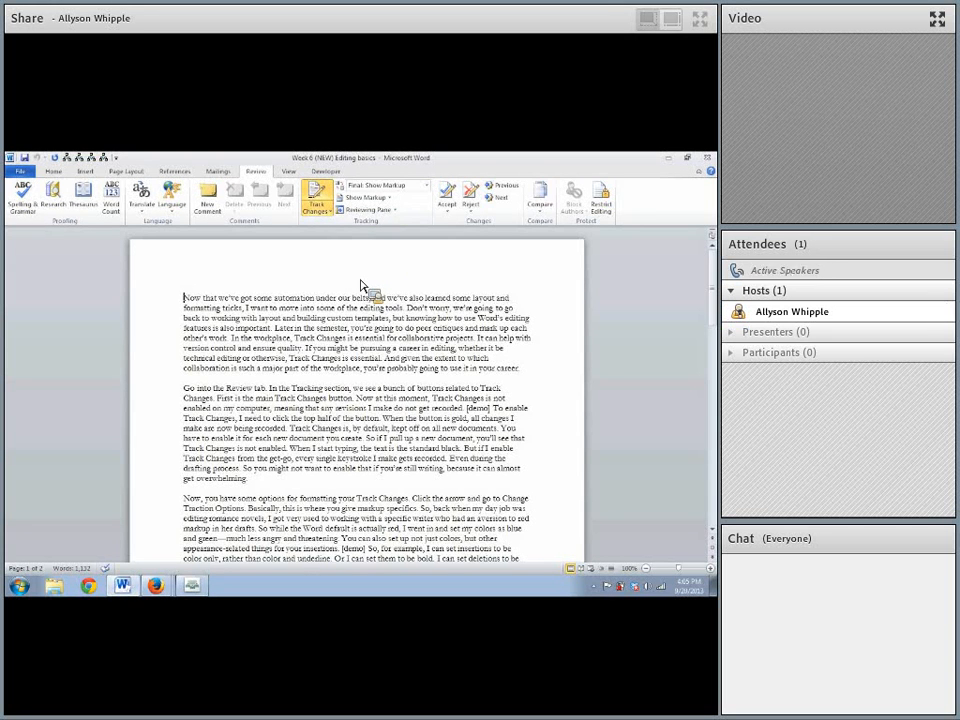
Step: Create a new blank document and turn on Track Changes for it
key("ctrl+n")
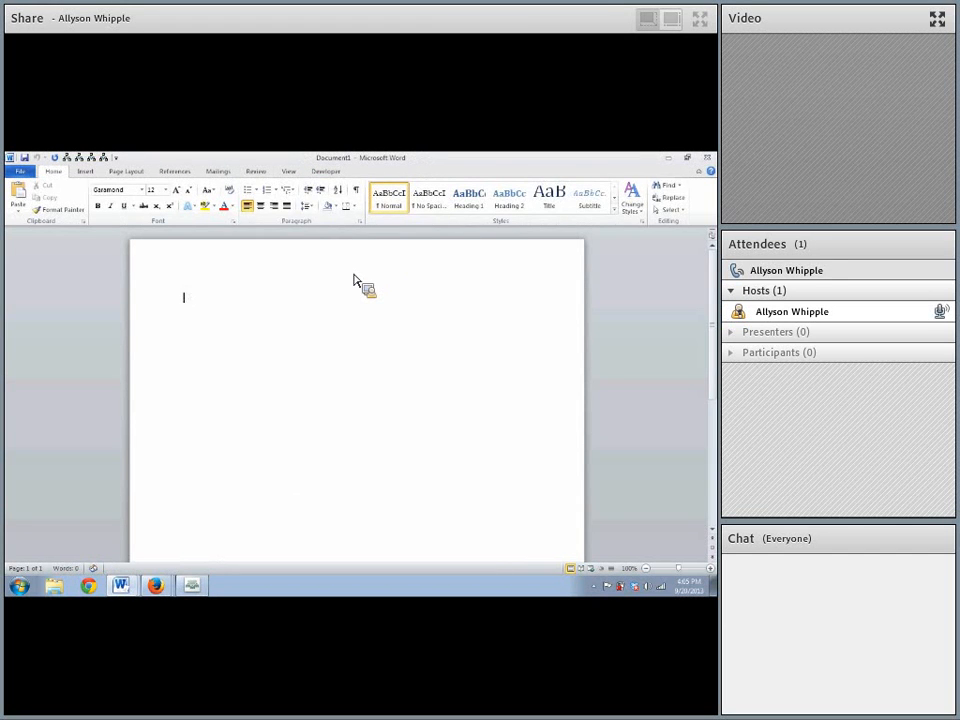
left_click(256, 172)
left_click(318, 195)
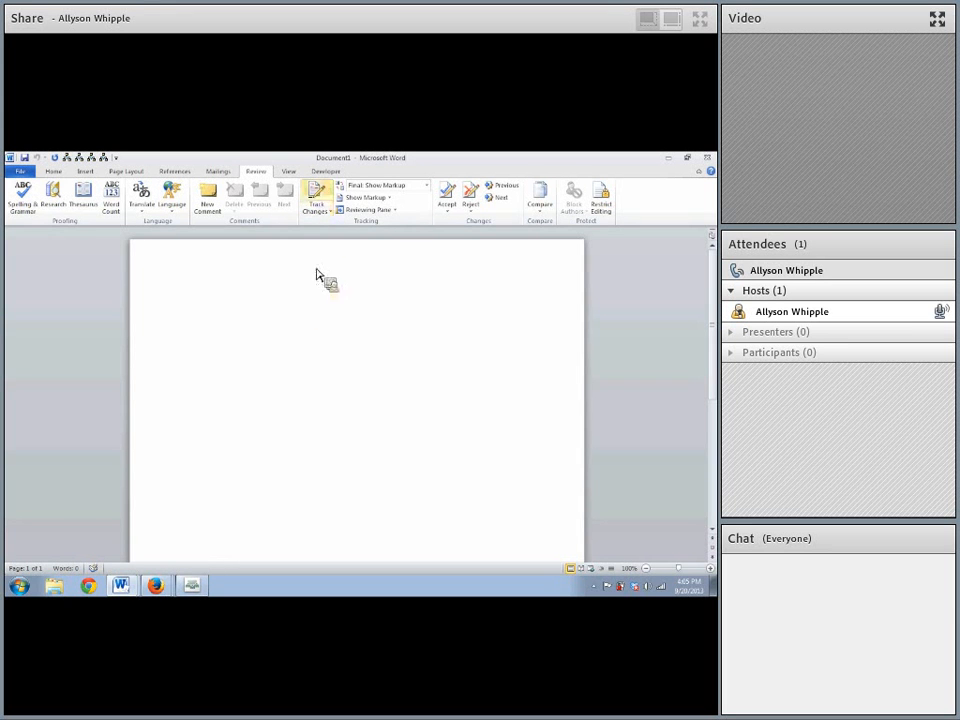
left_click(324, 194)
Step: Enter the tracked sentence "then everything I type will be recorded as a change!!" and undo that text
type("th")
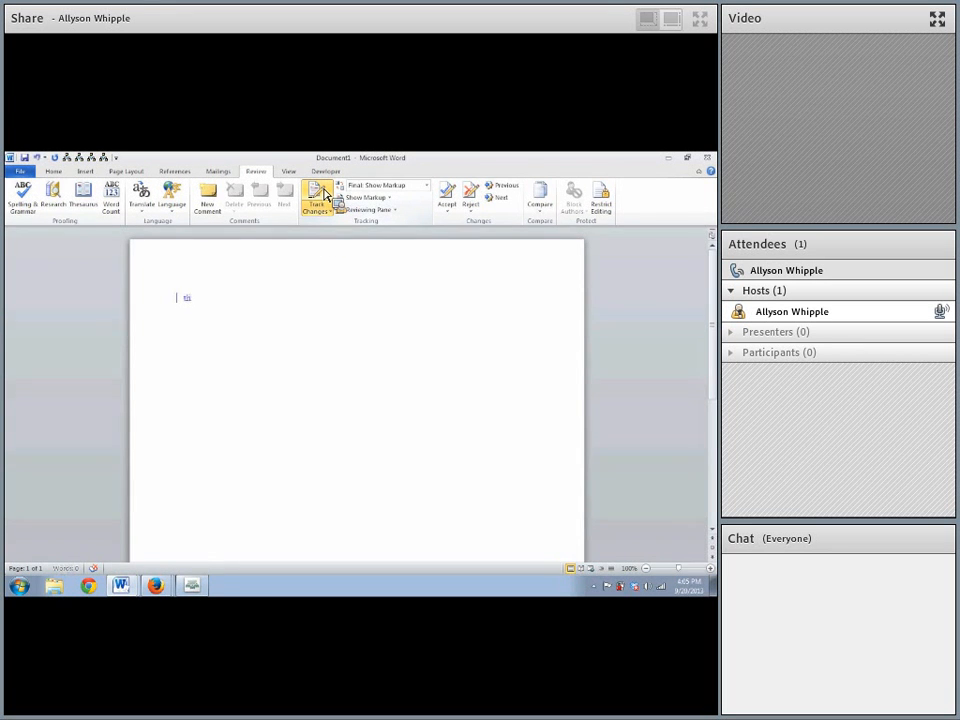
type("en everything I type will be recor")
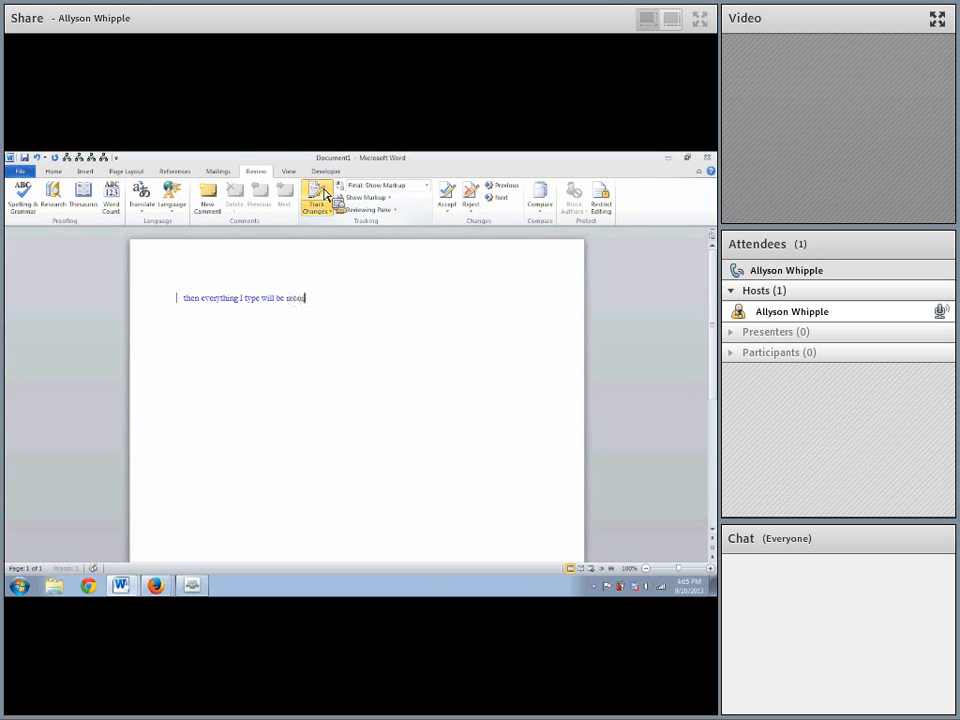
type("ded. as a change!!")
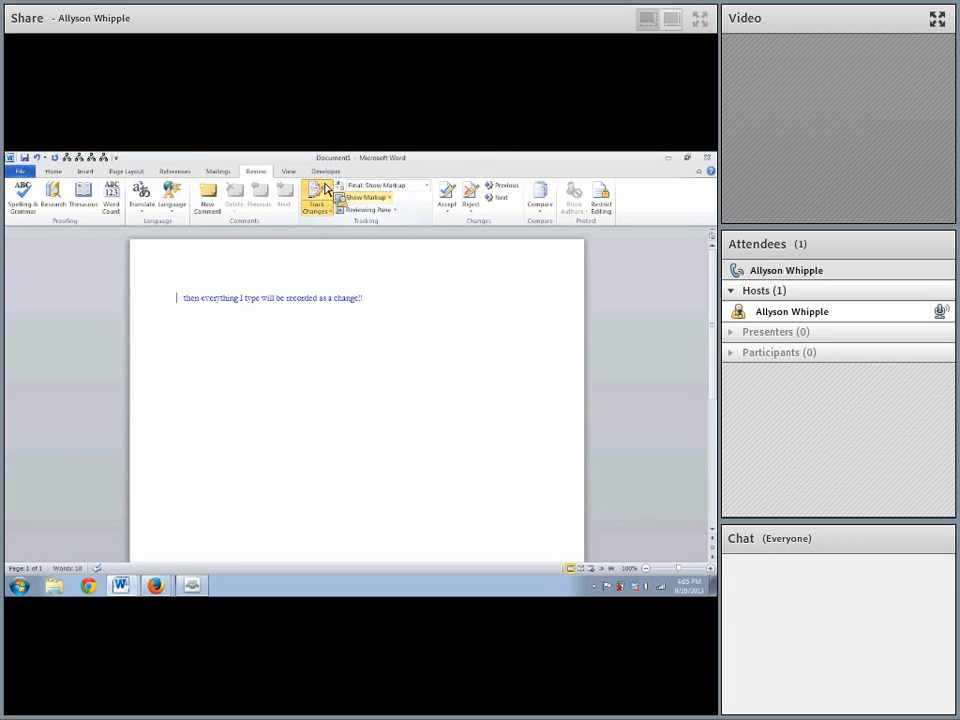
left_click(53, 158)
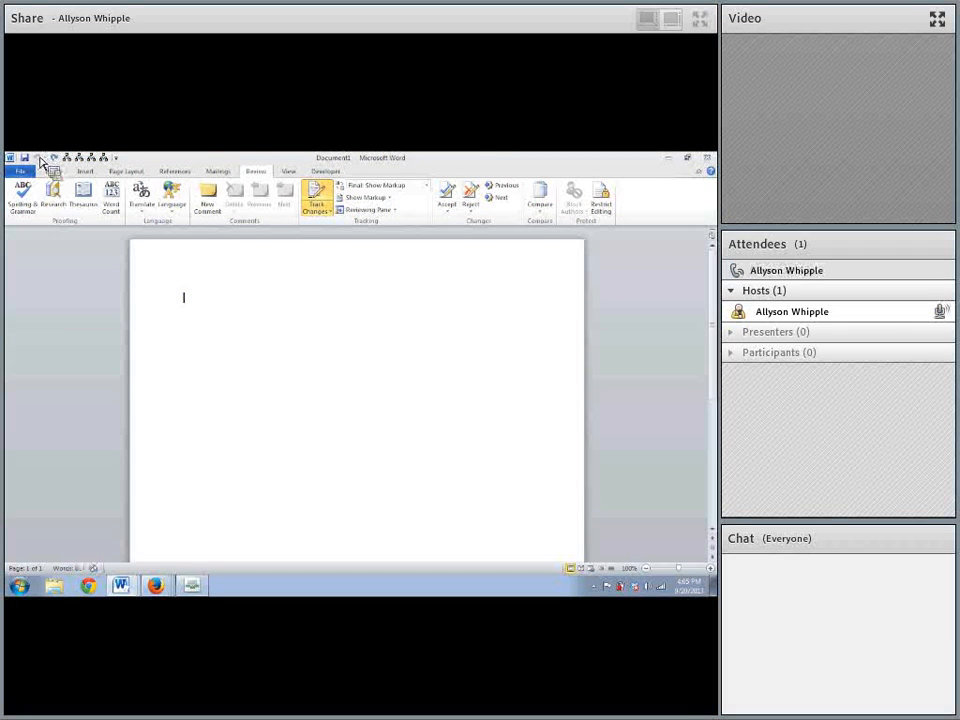
Step: Turn off Track Changes and enter "regular text showing up" in the blank document
left_click(322, 195)
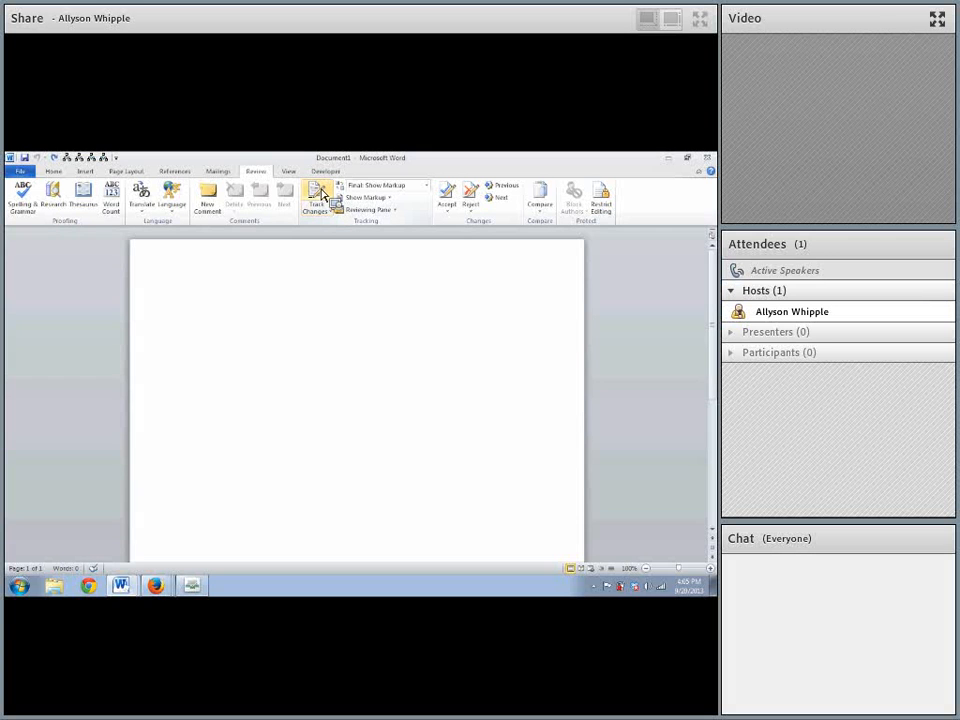
type("regular text showing")
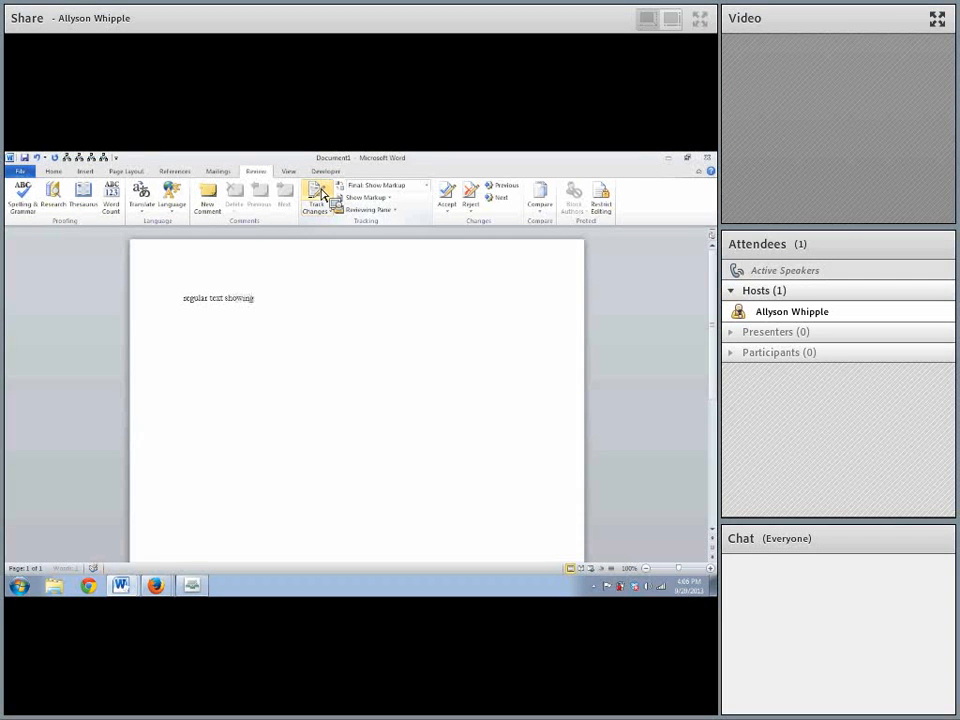
type(" up")
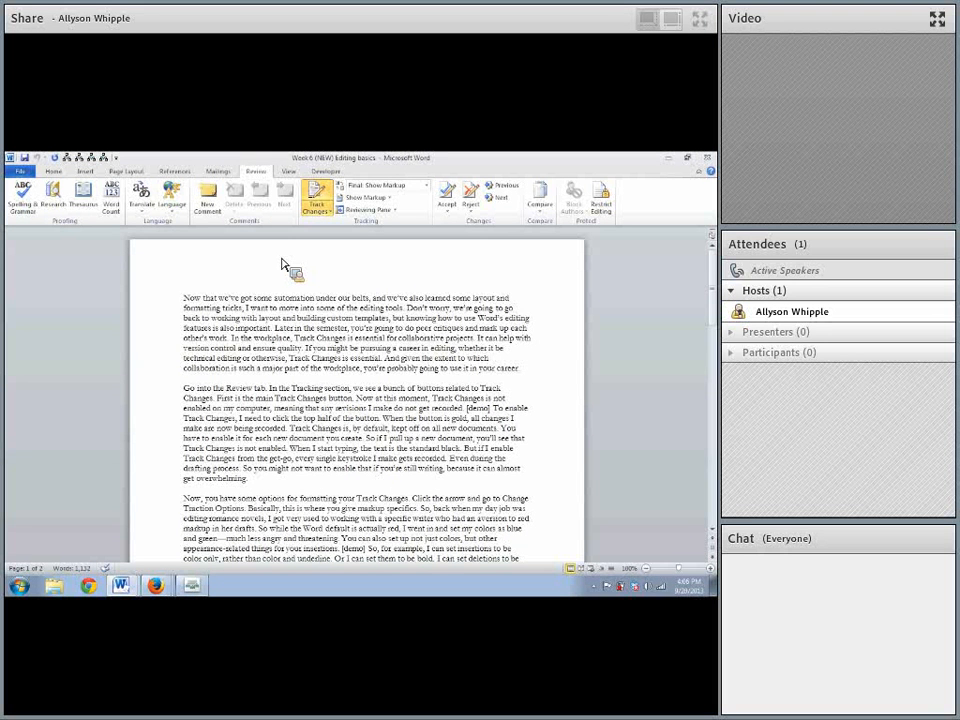
Step: Create another new blank document and enter "typing typing typing typing" without tracking changes
key("ctrl+n")
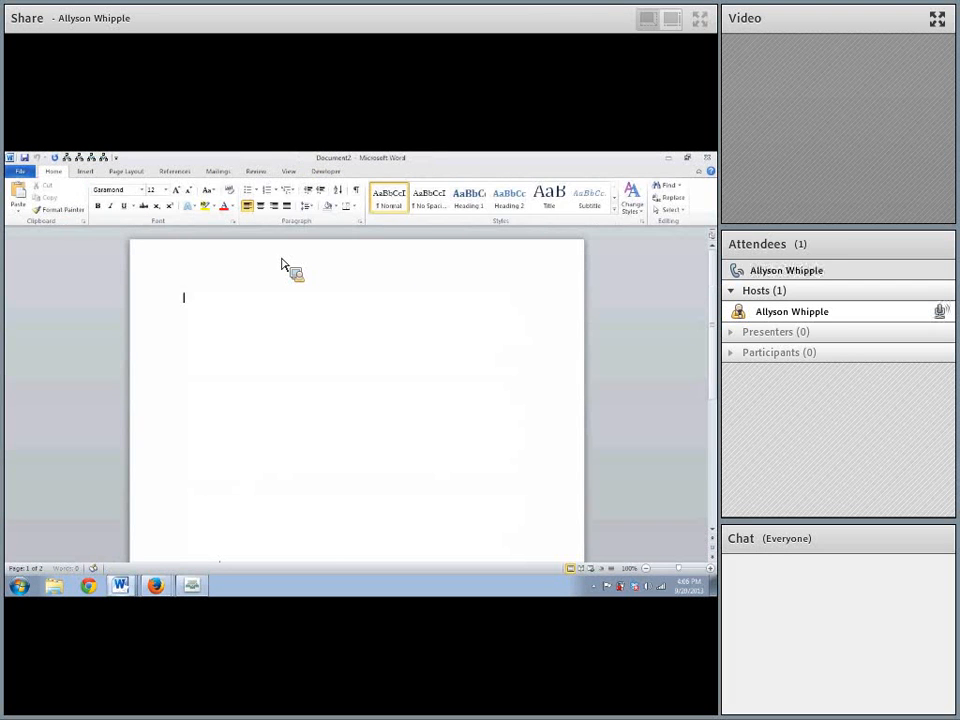
type("typus")
type("g typing typi")
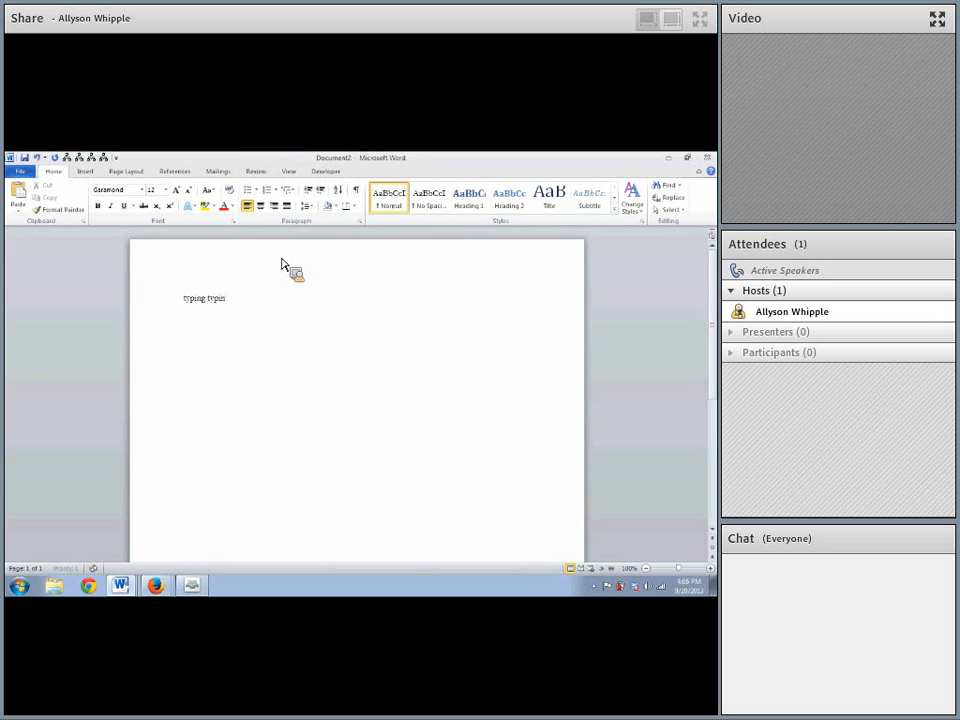
type("ng typ")
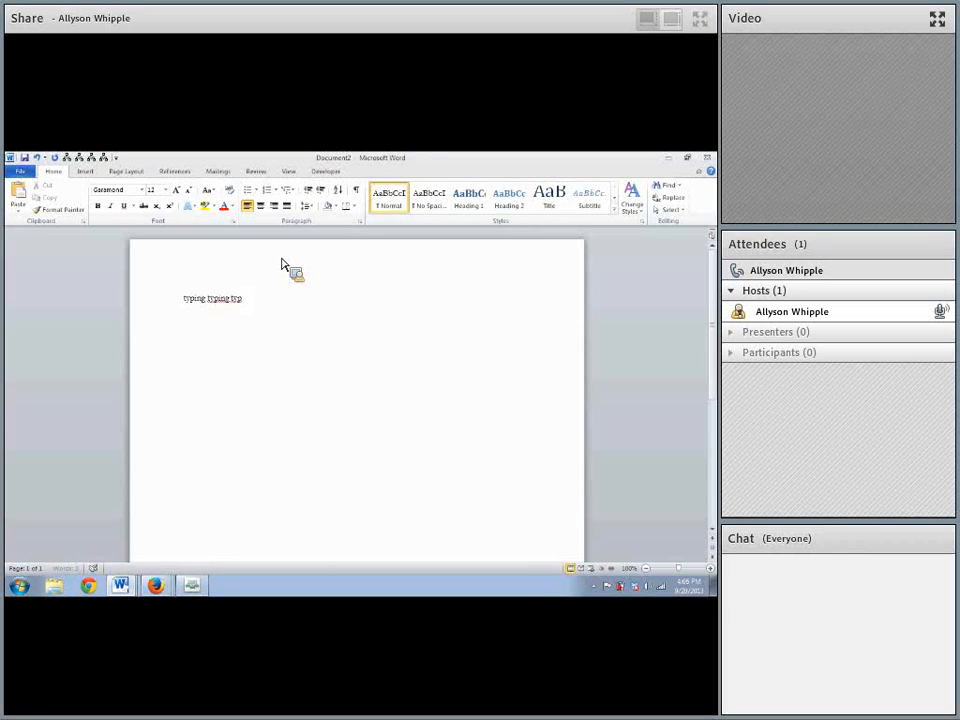
type("ing")
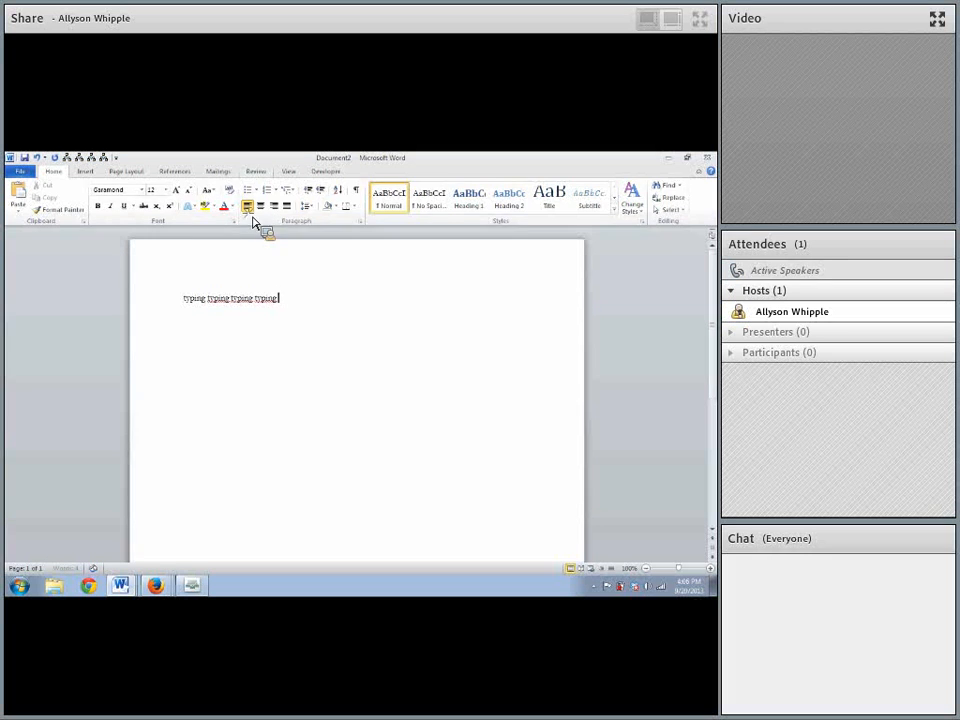
Step: With Track Changes turned on, add the word "typing" five more times, and close this practice document without saving it
left_click(255, 171)
left_click(315, 196)
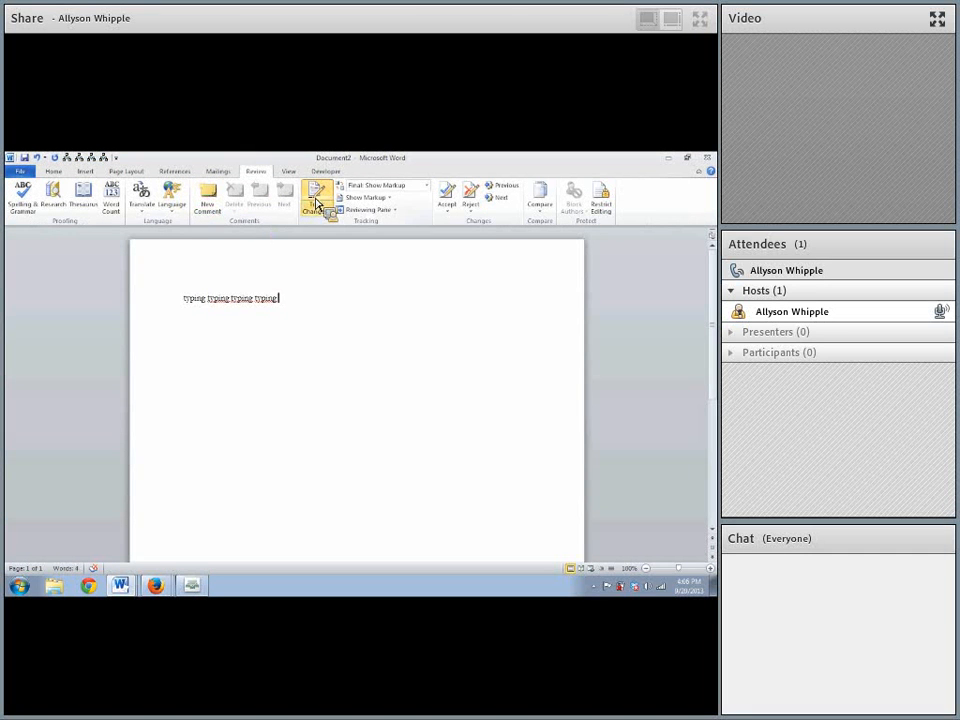
type("typing typing typing typi")
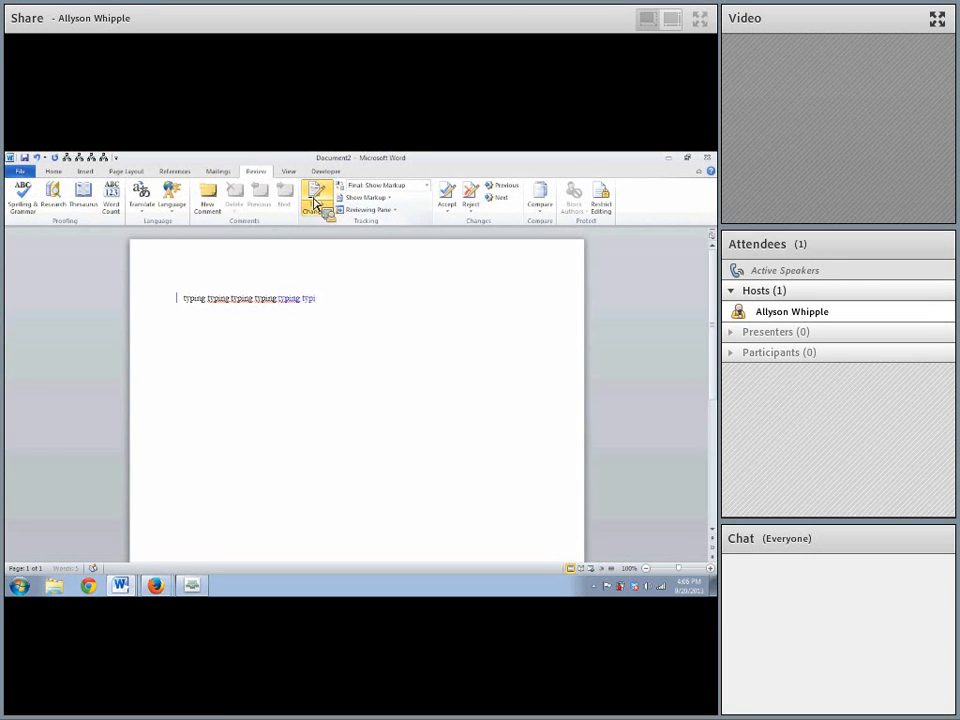
type("ng typing typing")
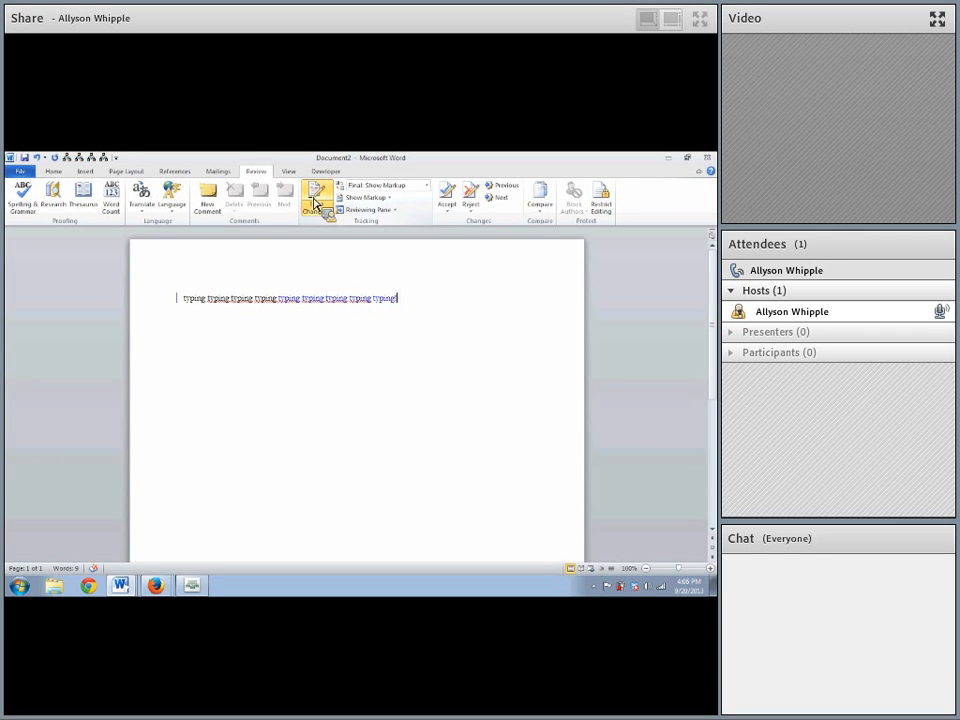
left_click(707, 157)
left_click(370, 383)
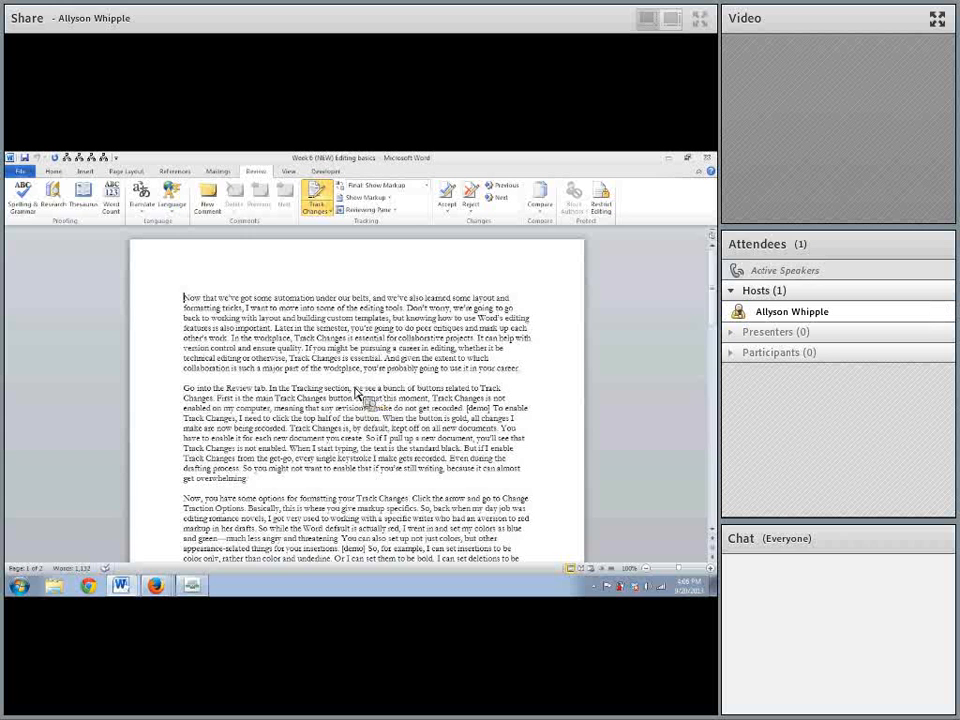
Step: At the document's end, add the line "Notes when you add text!" and delete the paragraph beginning "We'll work in the Protect section"
scroll(410, 487, "down", 9)
scroll(410, 487, "down", 10)
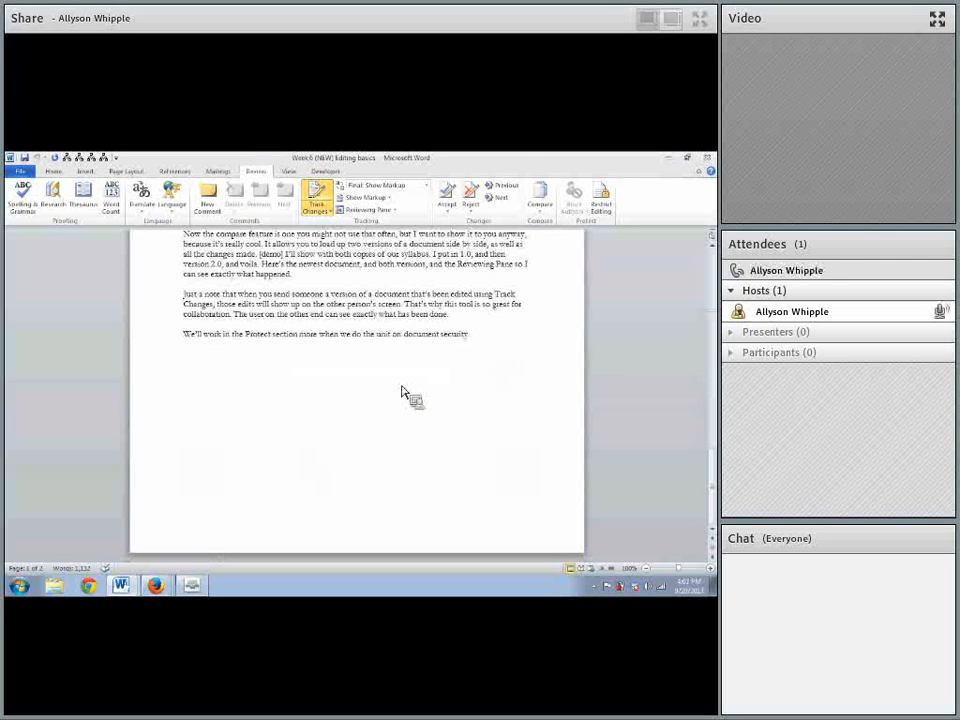
left_click(507, 346)
key("Return")
type("Notes when you add text!")
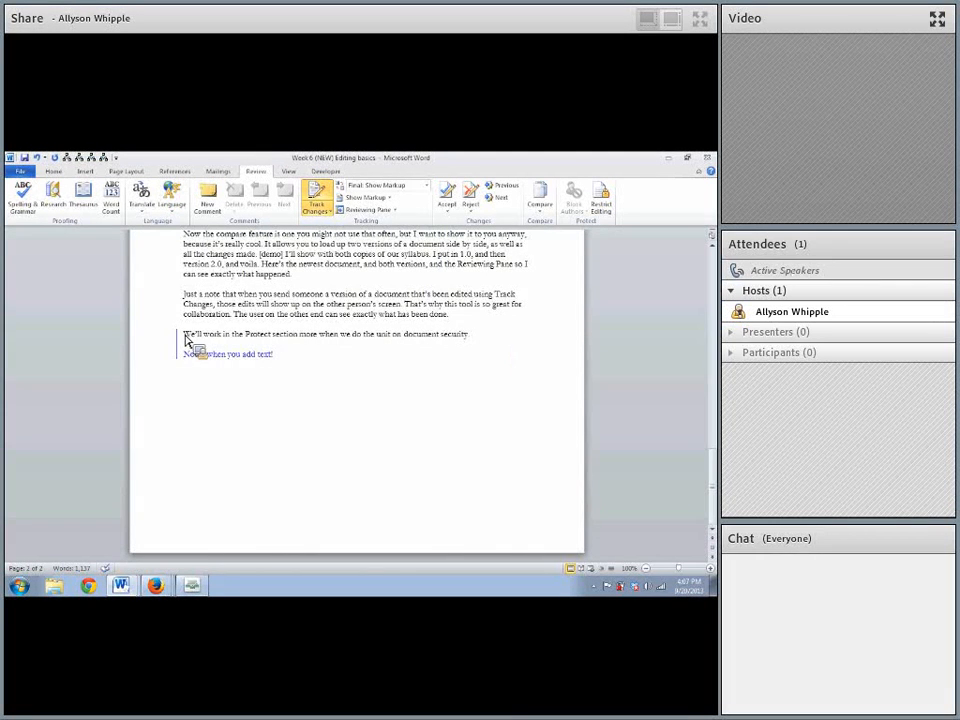
left_click_drag(185, 334, 456, 354)
key("Delete")
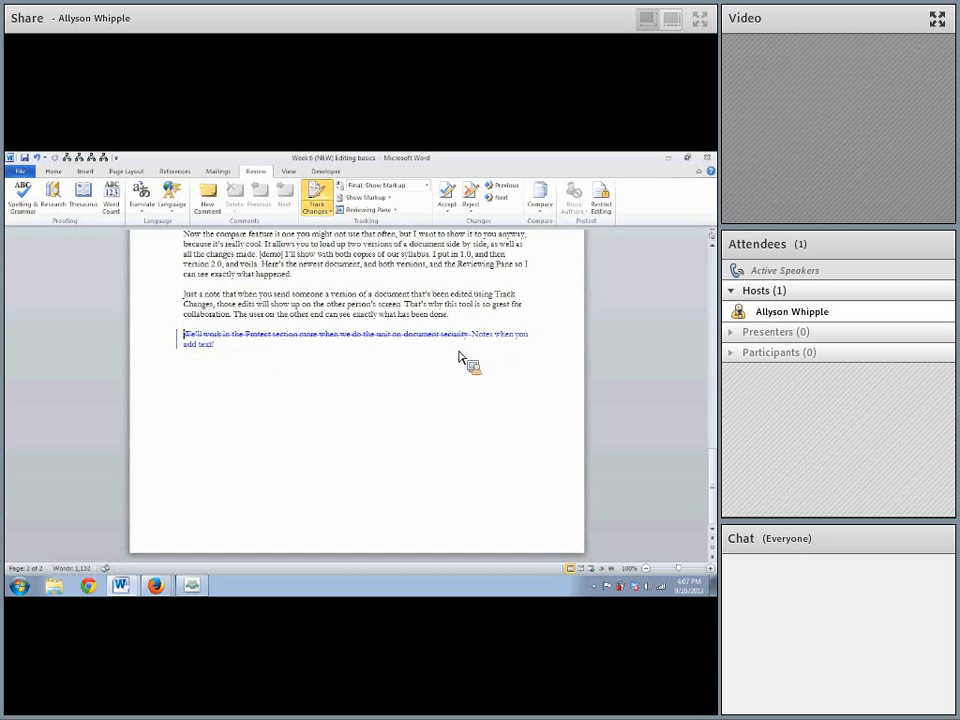
Step: Make the paragraph beginning "Just a note that" bold and the paragraph beginning "Now the compare feature" italic
scroll(460, 358, "up", 3)
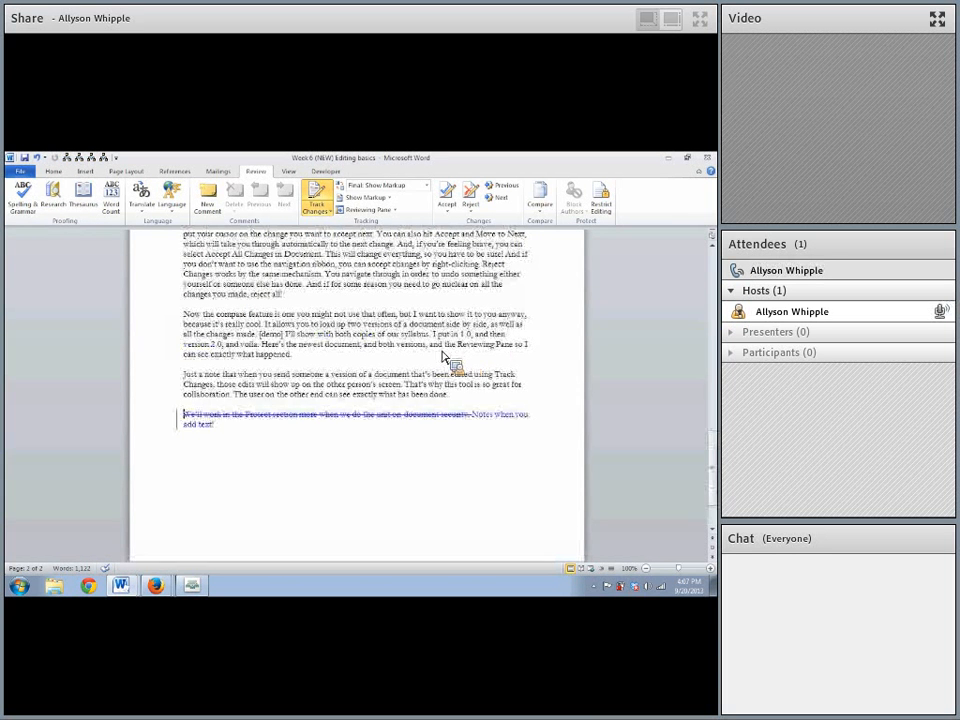
left_click_drag(184, 374, 420, 414)
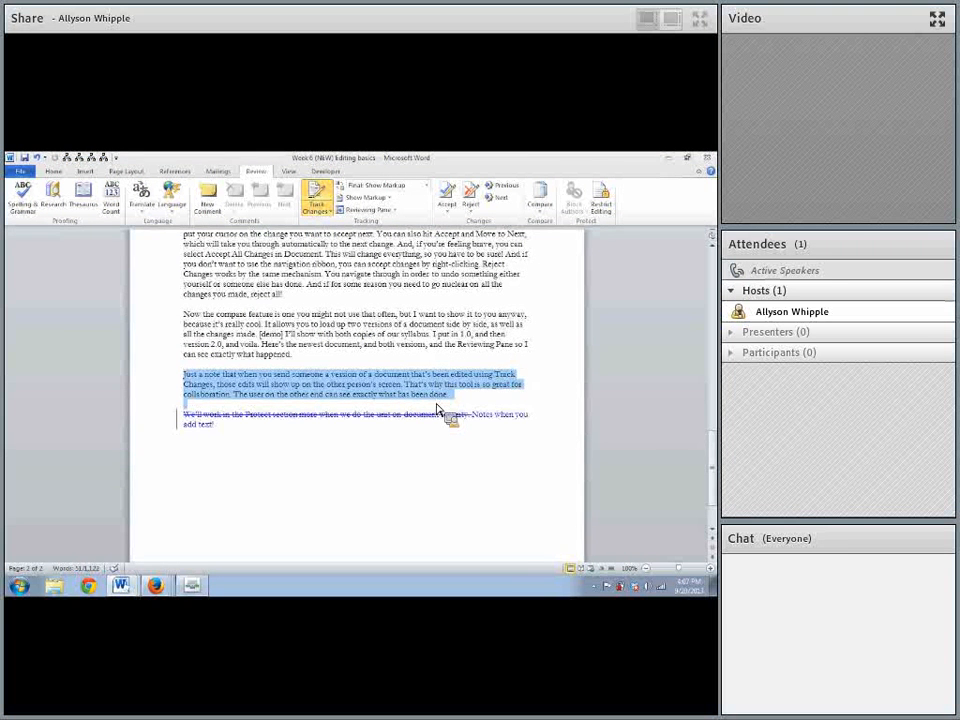
key("ctrl+b")
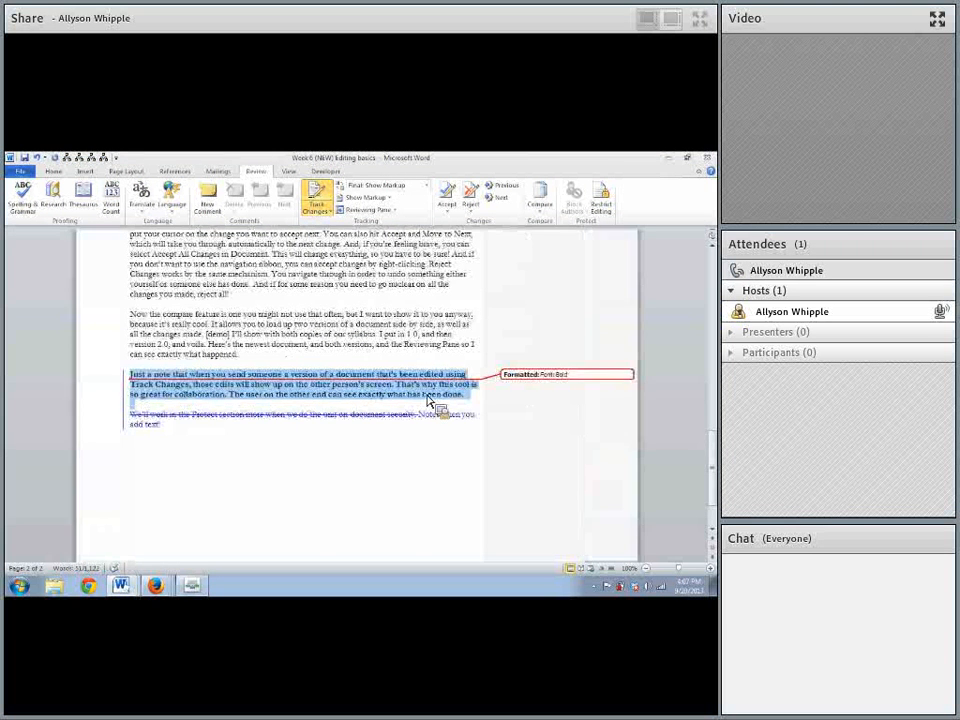
triple_click(163, 336)
key("ctrl+i")
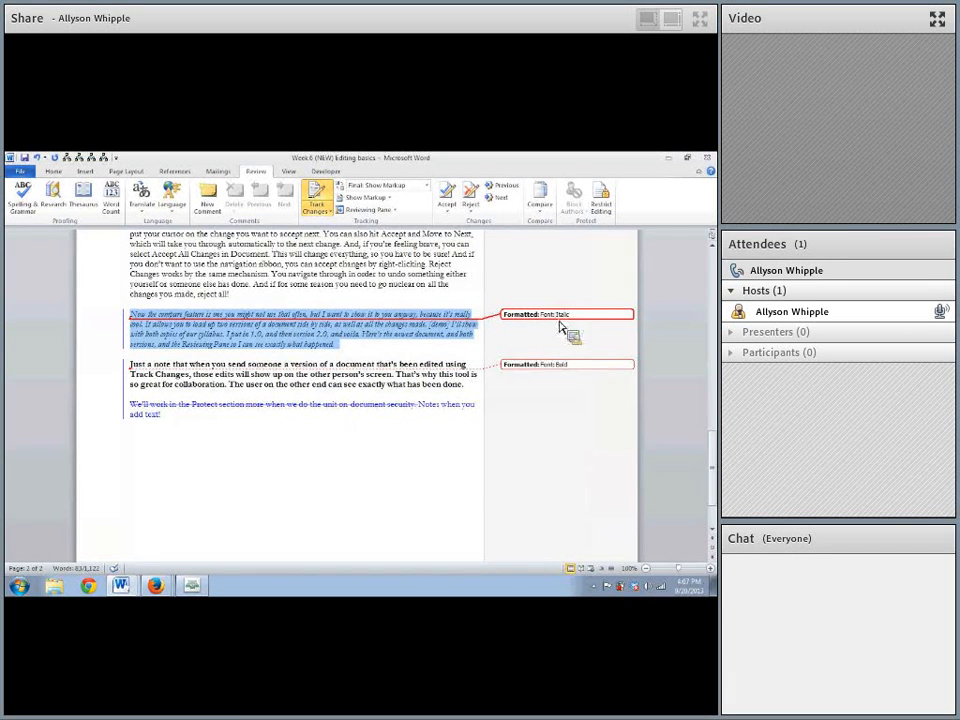
Step: Move the paragraph beginning "You can also change the user name" above the paragraph beginning "What does Track Changes do"
scroll(491, 462, "up", 5)
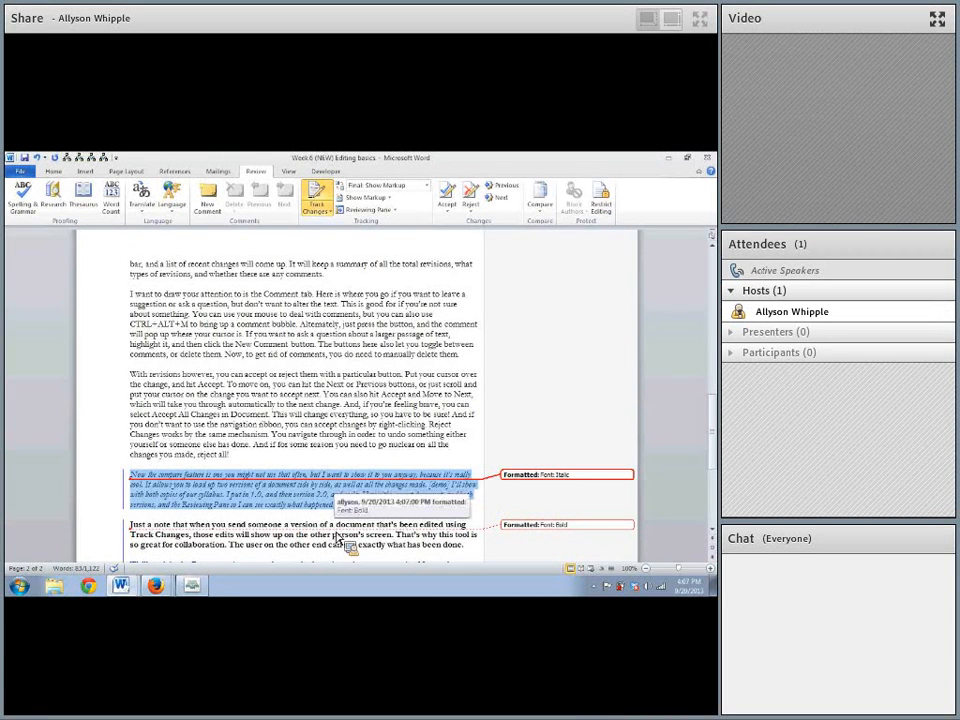
scroll(345, 543, "up", 2)
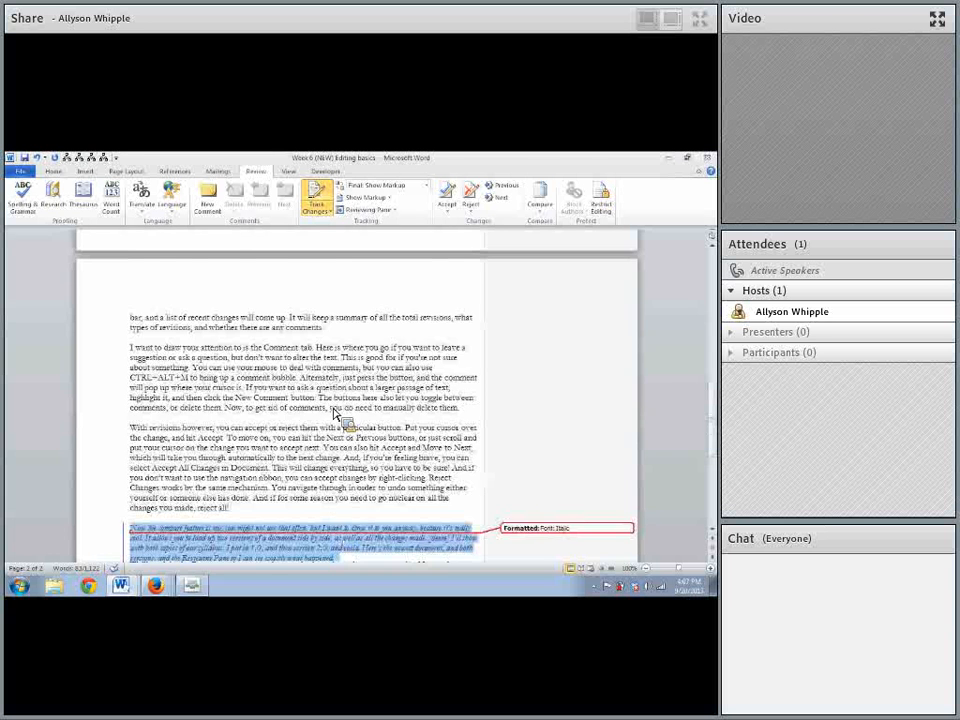
scroll(340, 420, "up", 10)
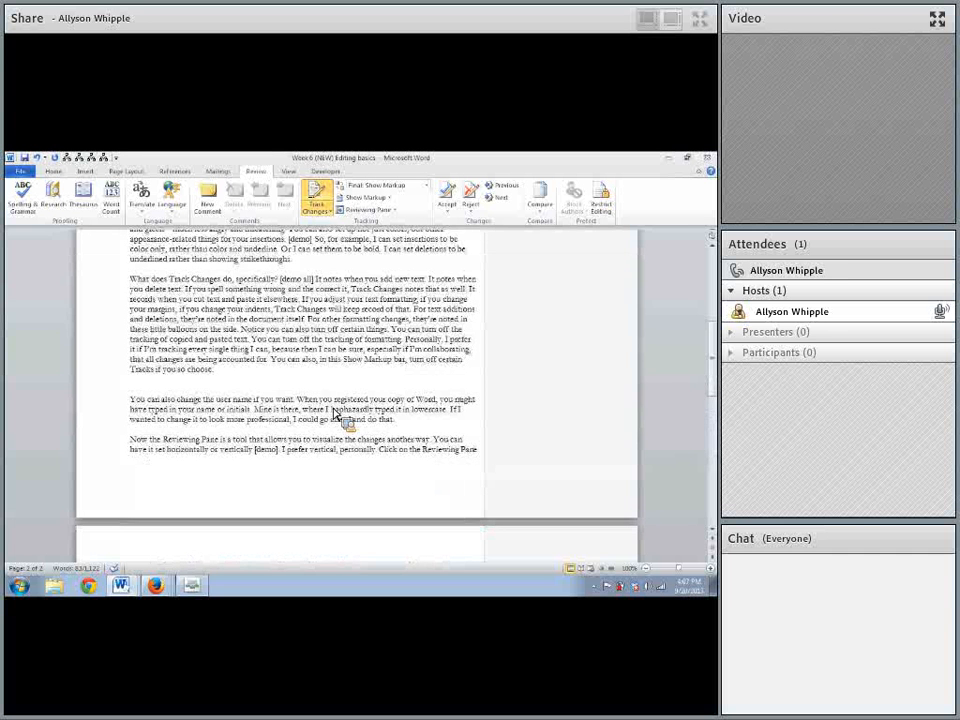
scroll(337, 414, "down", 3)
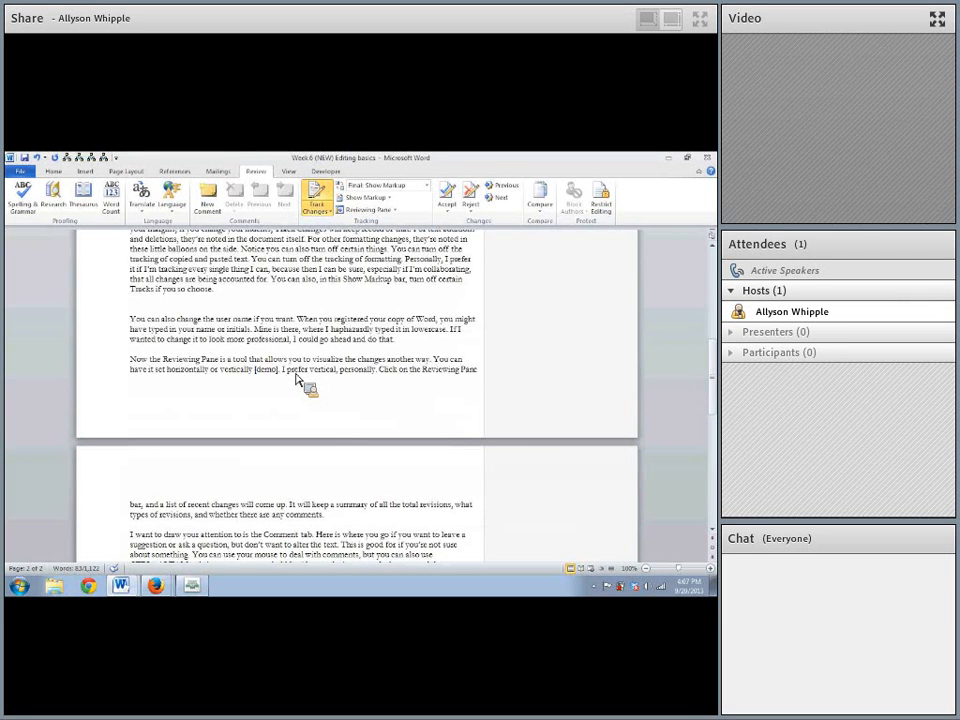
scroll(300, 365, "up", 9)
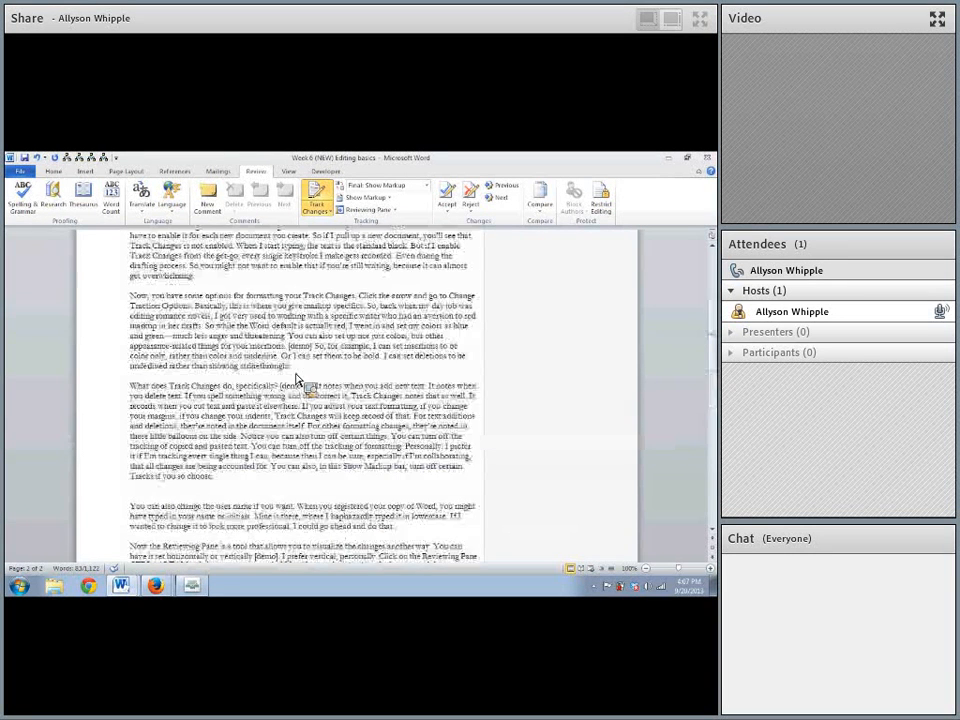
scroll(165, 345, "down", 7)
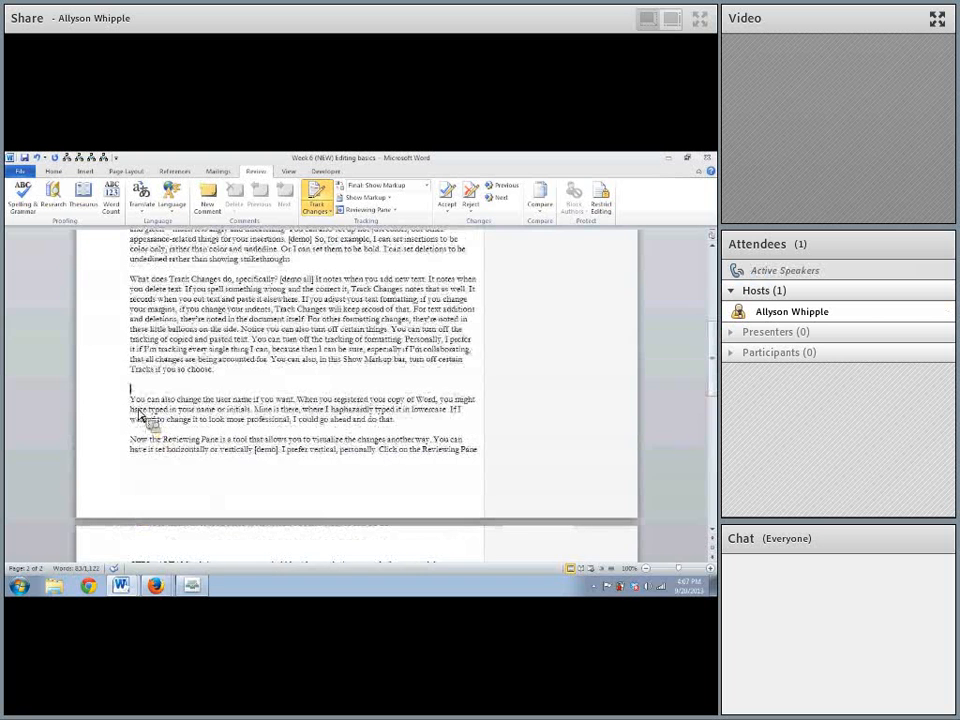
left_click_drag(131, 388, 316, 270)
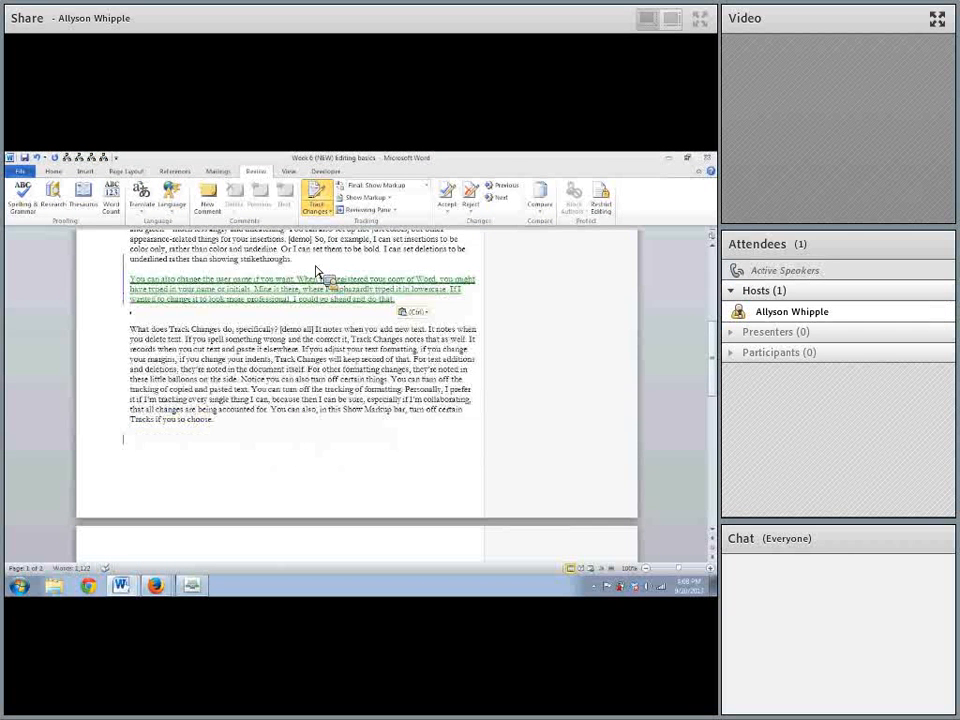
Step: Indent the first line of the "What does Track Changes do" paragraph by 0.5"
left_click(130, 331)
key("Tab")
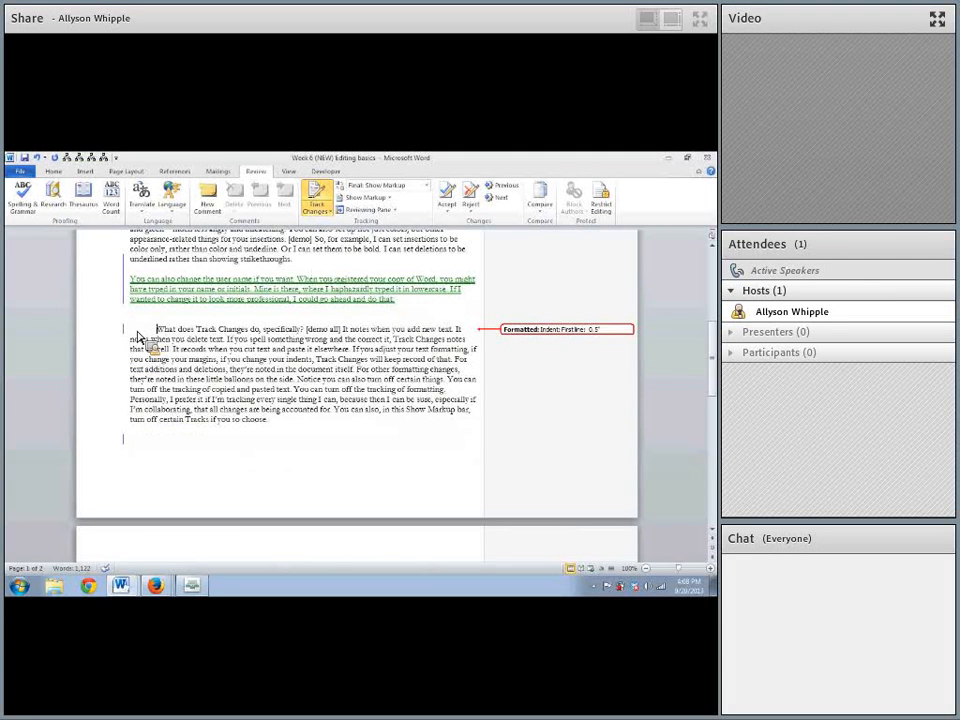
Step: Set the line spacing of the paragraph beginning "Now, you have some options" to Double
scroll(138, 336, "up", 1)
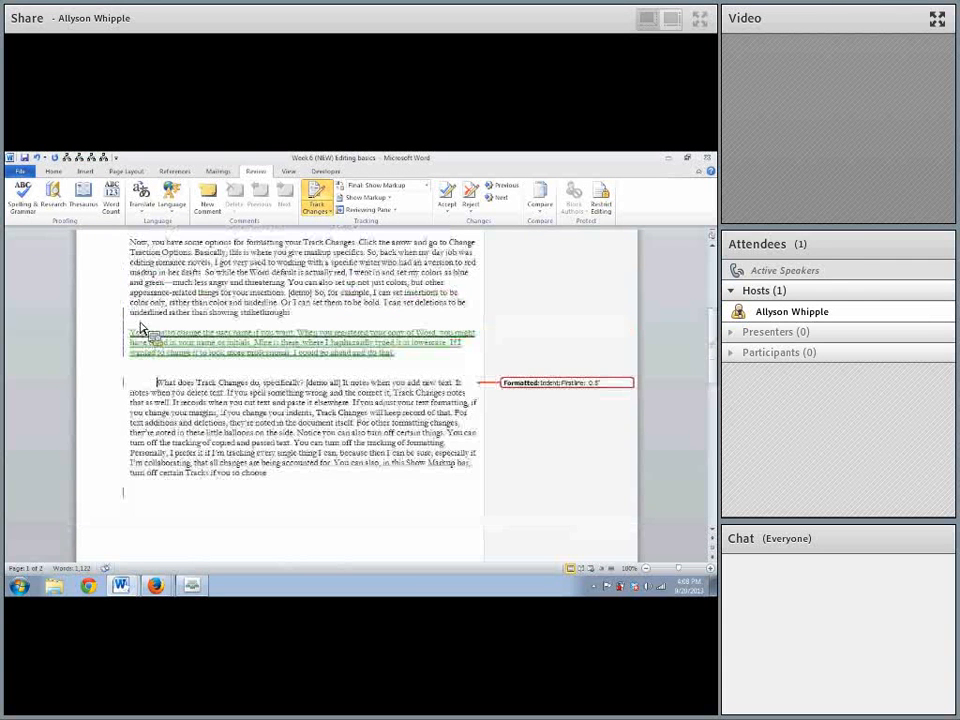
triple_click(133, 257)
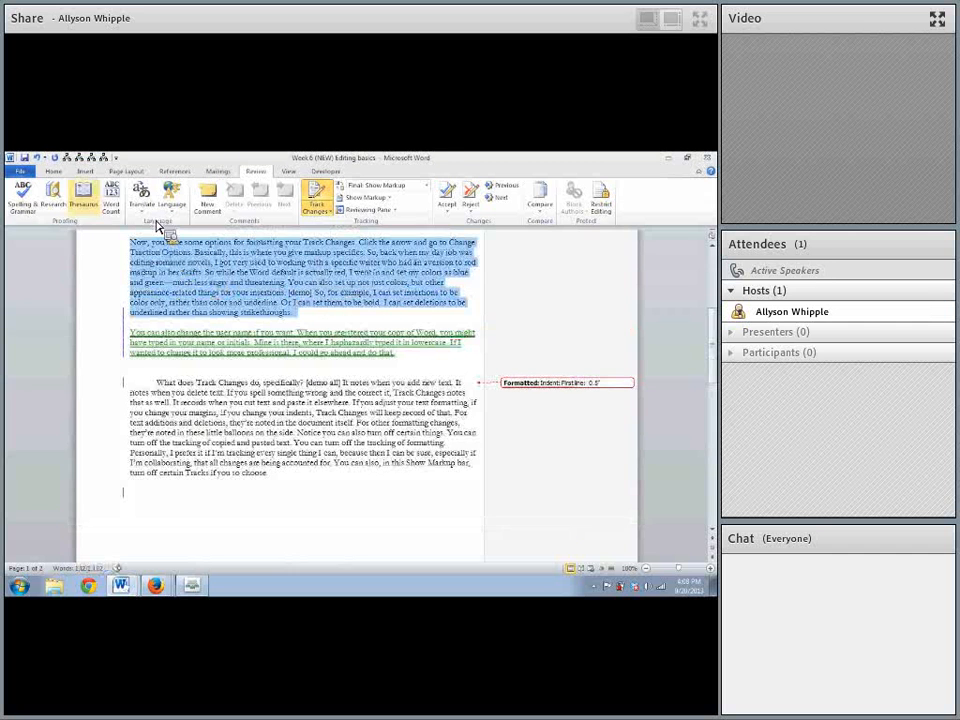
left_click(53, 171)
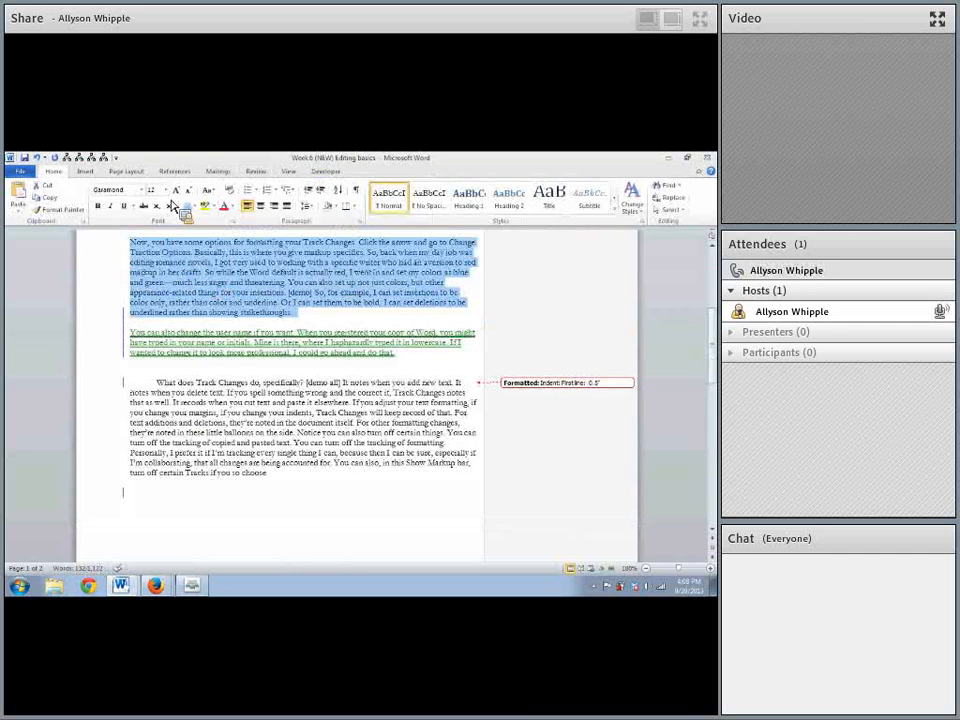
left_click(366, 220)
left_click(416, 385)
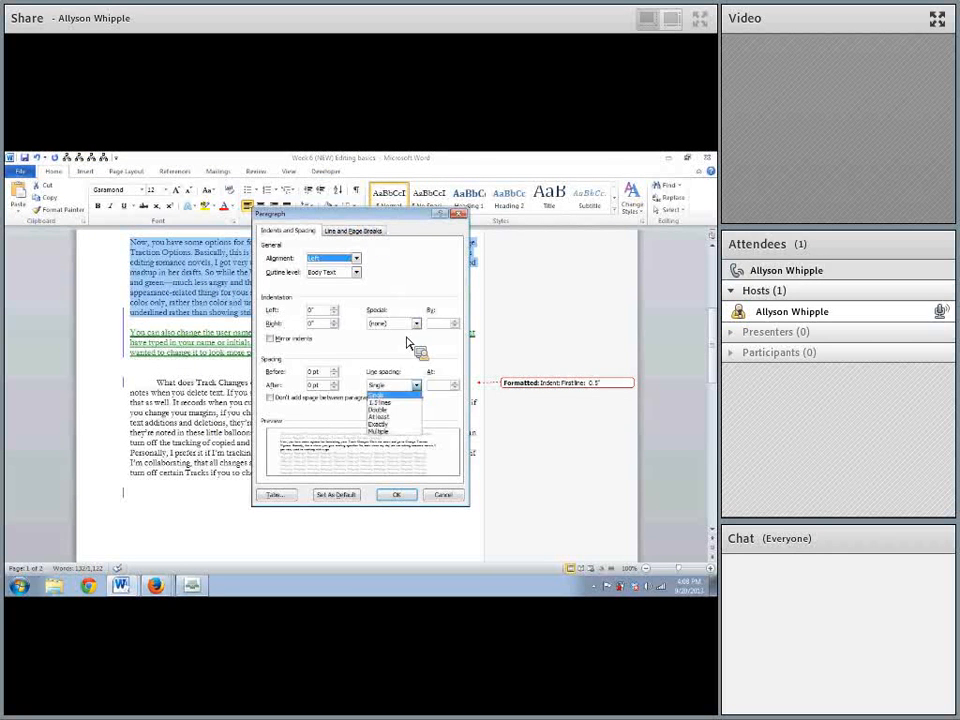
left_click(395, 409)
left_click(396, 494)
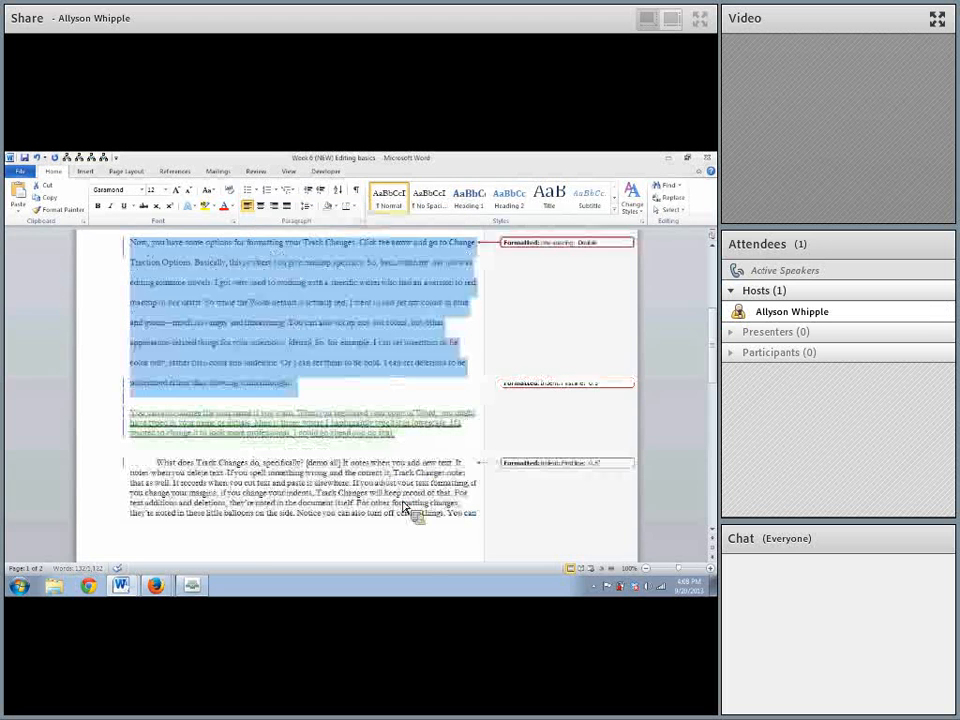
Step: Change the font color of the paragraph beginning "Go into the Review tab" to red
scroll(405, 510, "up", 5)
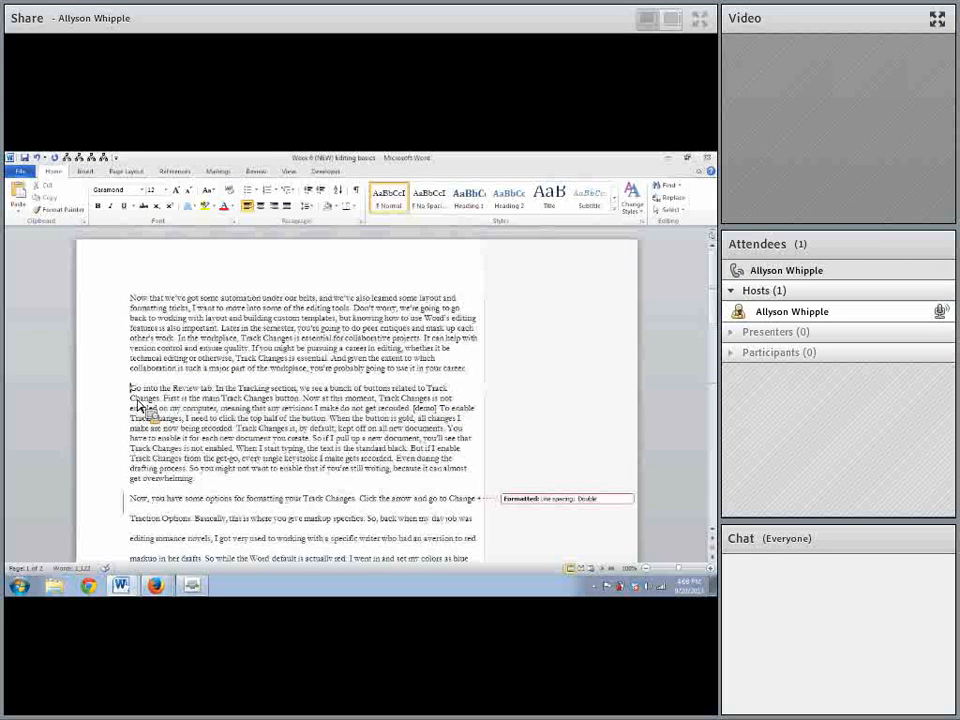
triple_click(135, 400)
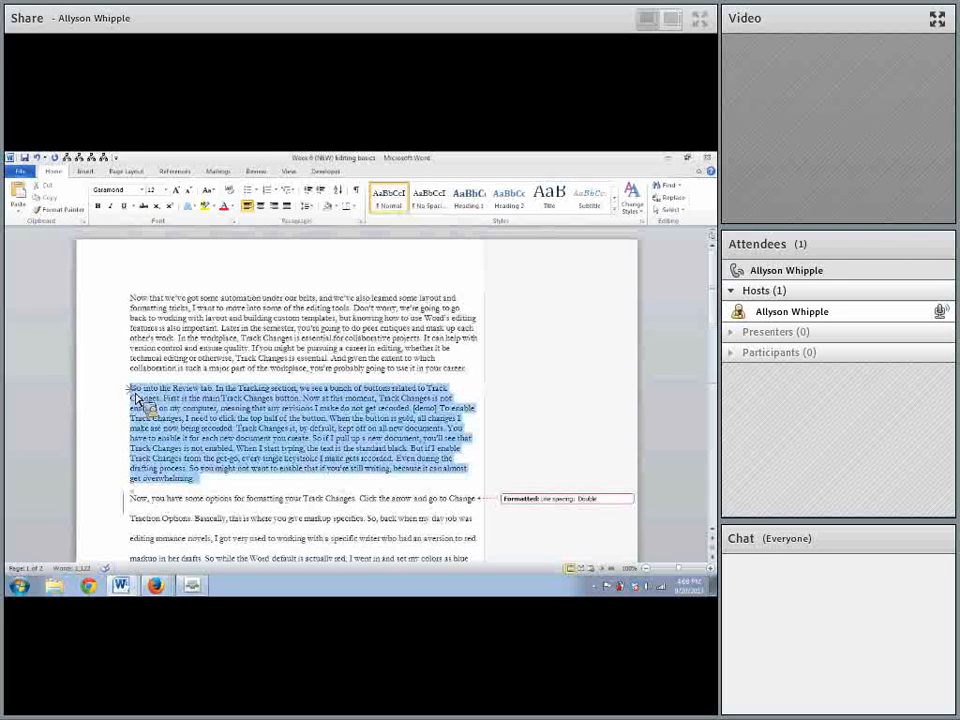
left_click(225, 206)
left_click(280, 313)
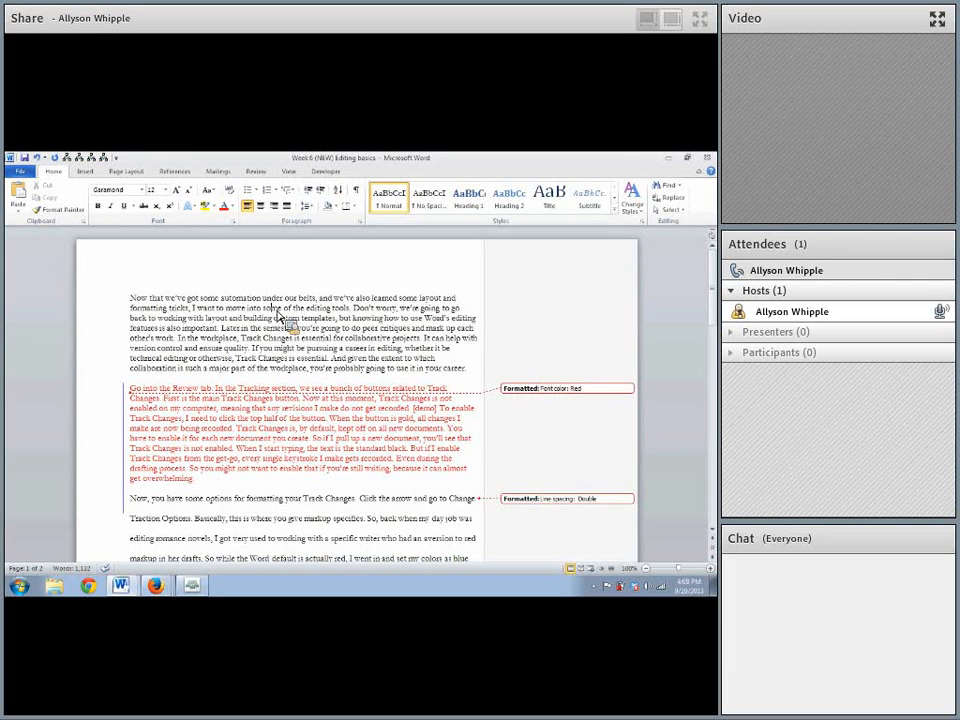
Step: Insert a centered line reading "New Heading" above the document's first paragraph
scroll(392, 540, "down", 10)
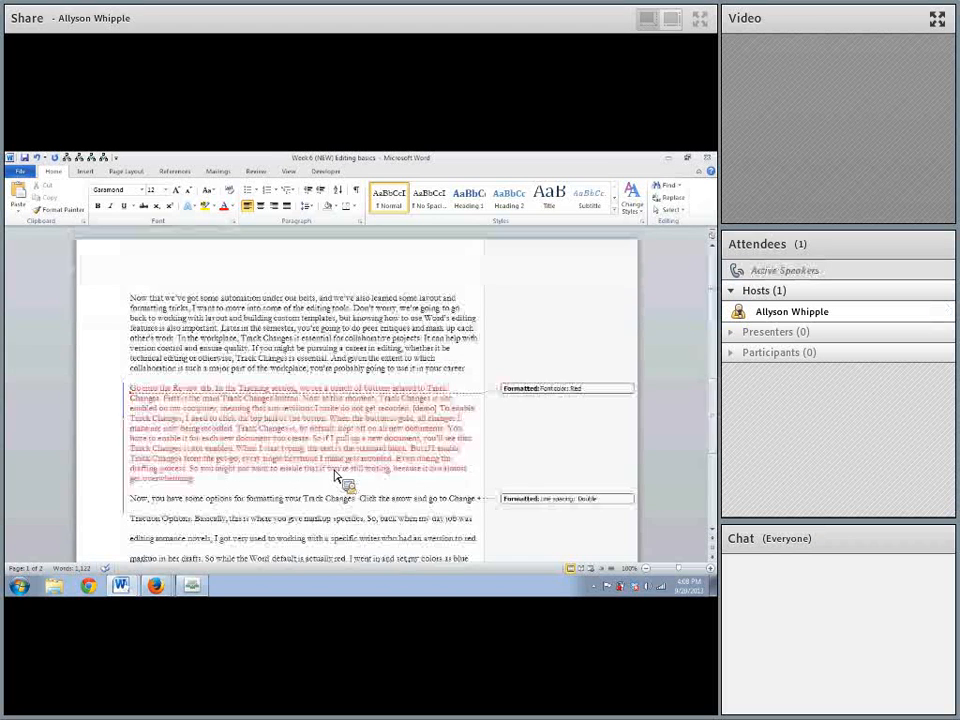
scroll(340, 480, "up", 10)
left_click(137, 300)
key("Return")
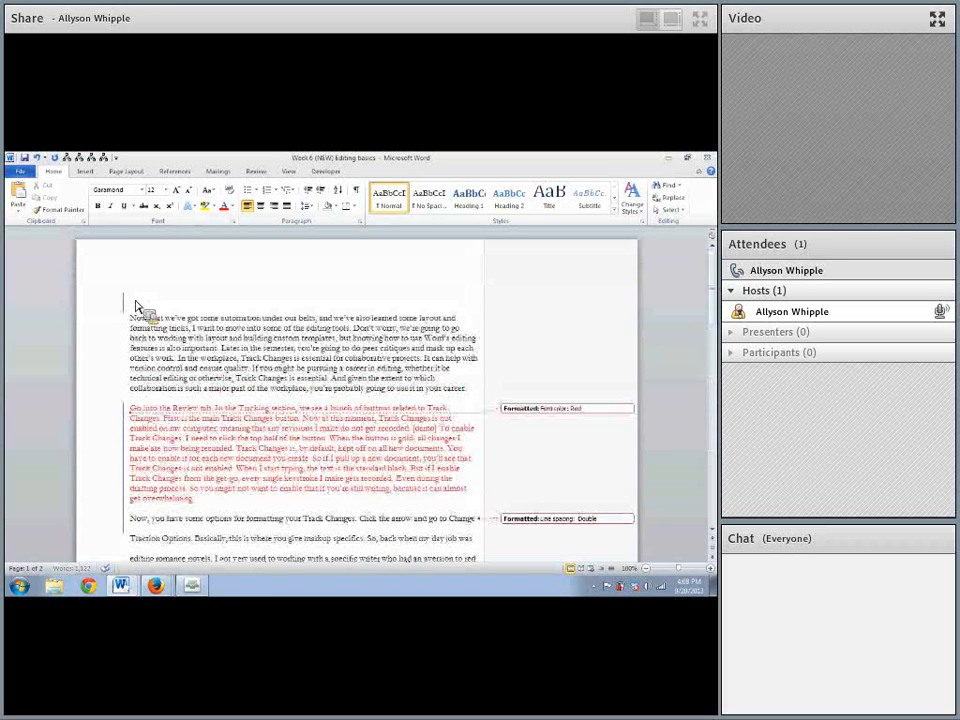
type("N")
left_click(261, 207)
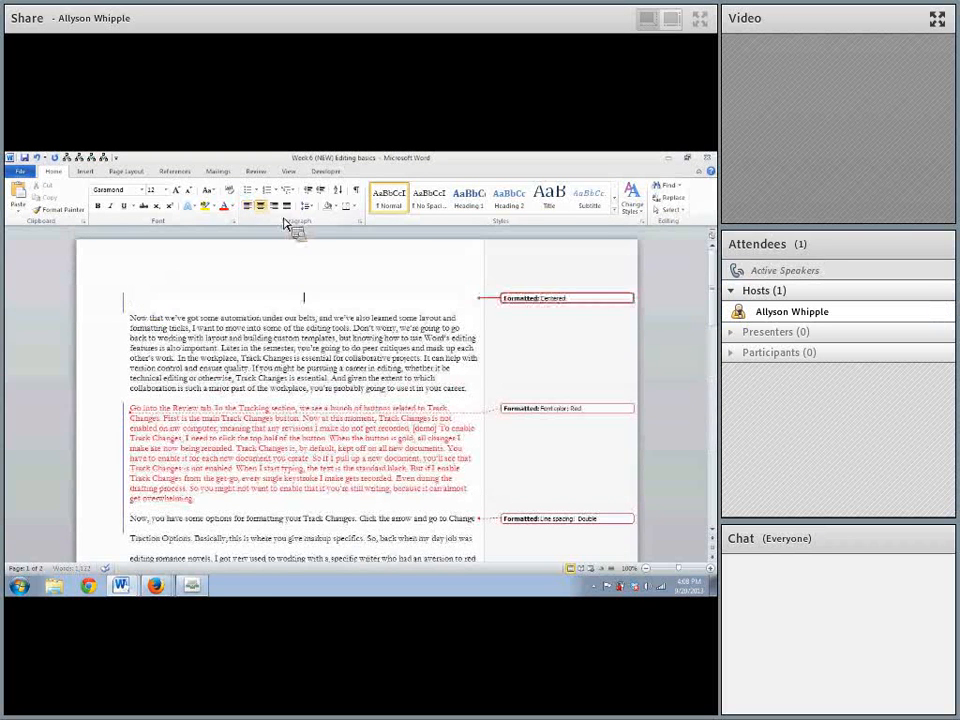
type("ew Heading")
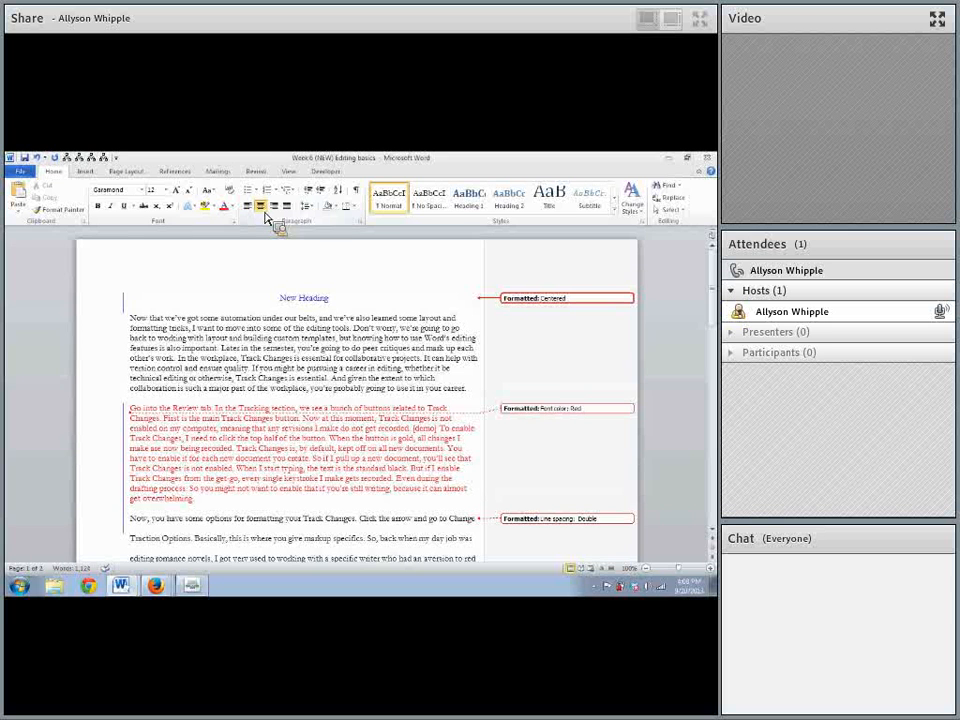
Step: Apply the Heading 1 style to the "New Heading" line, and switch it to Heading 2
triple_click(287, 304)
left_click(463, 210)
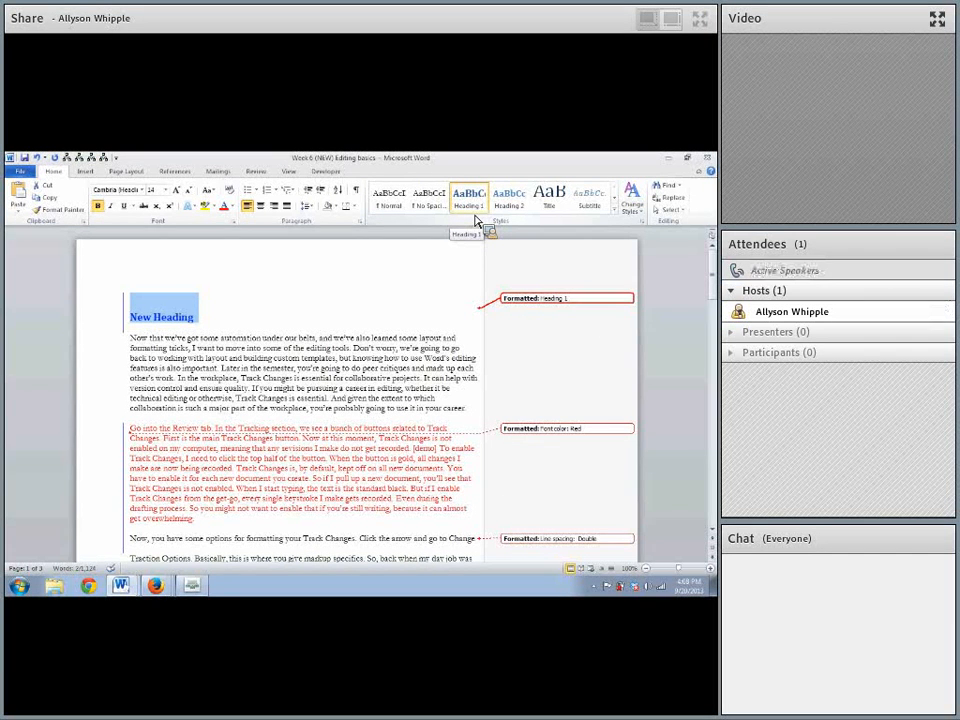
left_click(507, 207)
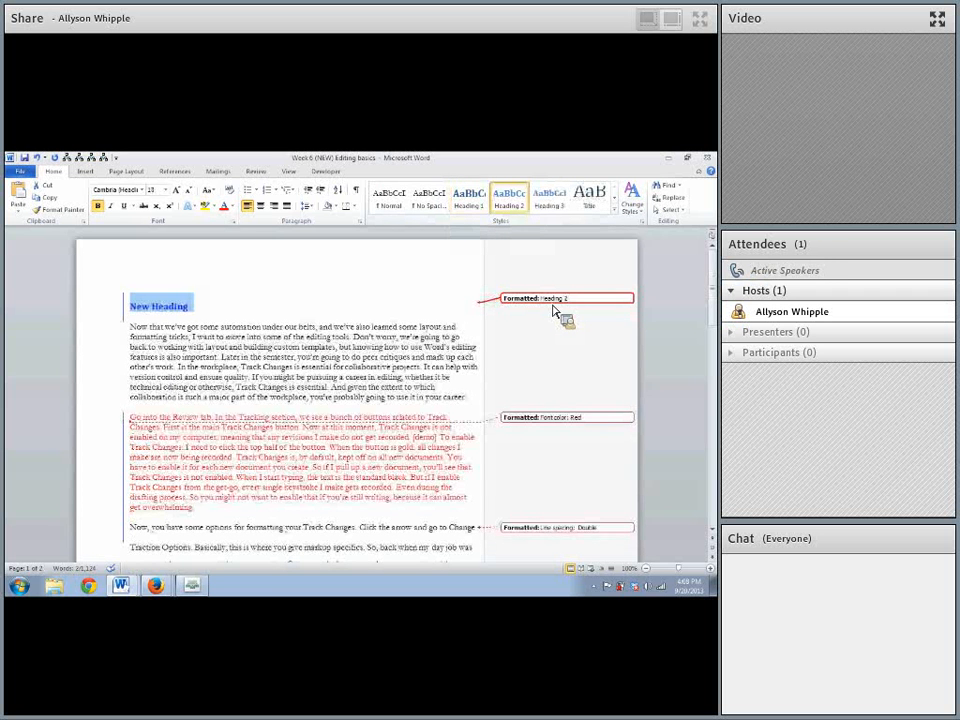
left_click(328, 338)
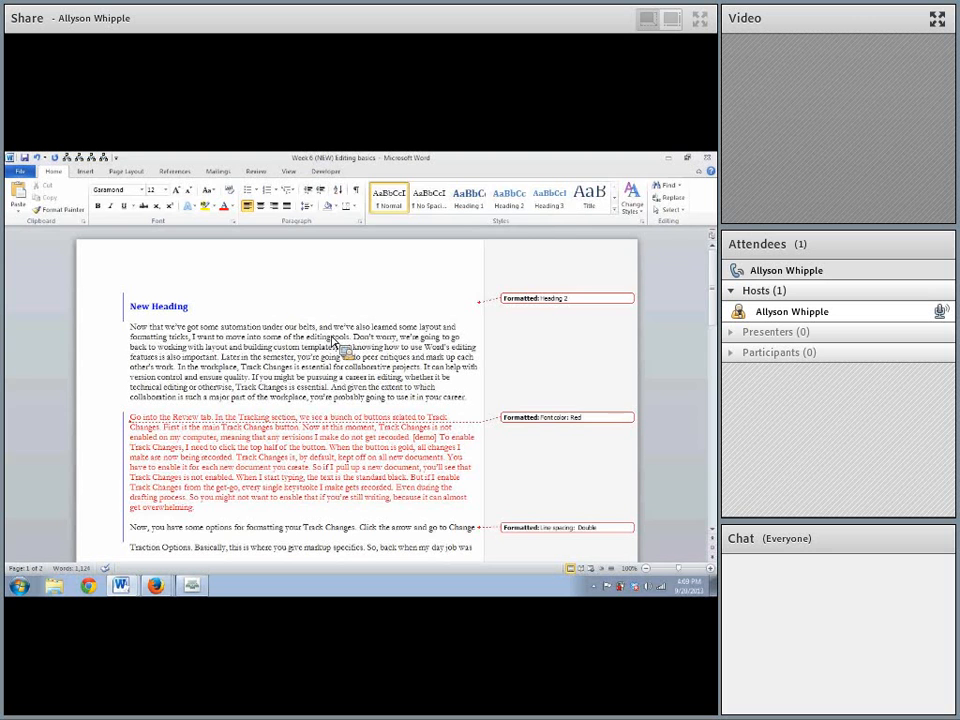
Step: Show the Reviewing Pane to view the list of revisions, and hide it again
left_click(256, 171)
left_click(368, 210)
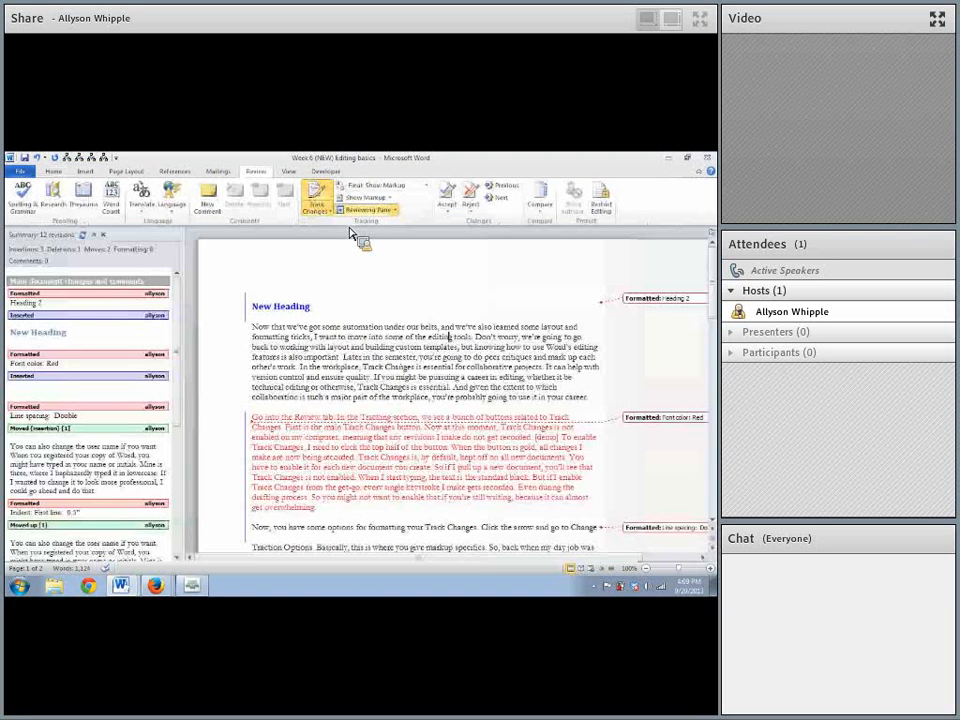
left_click(358, 212)
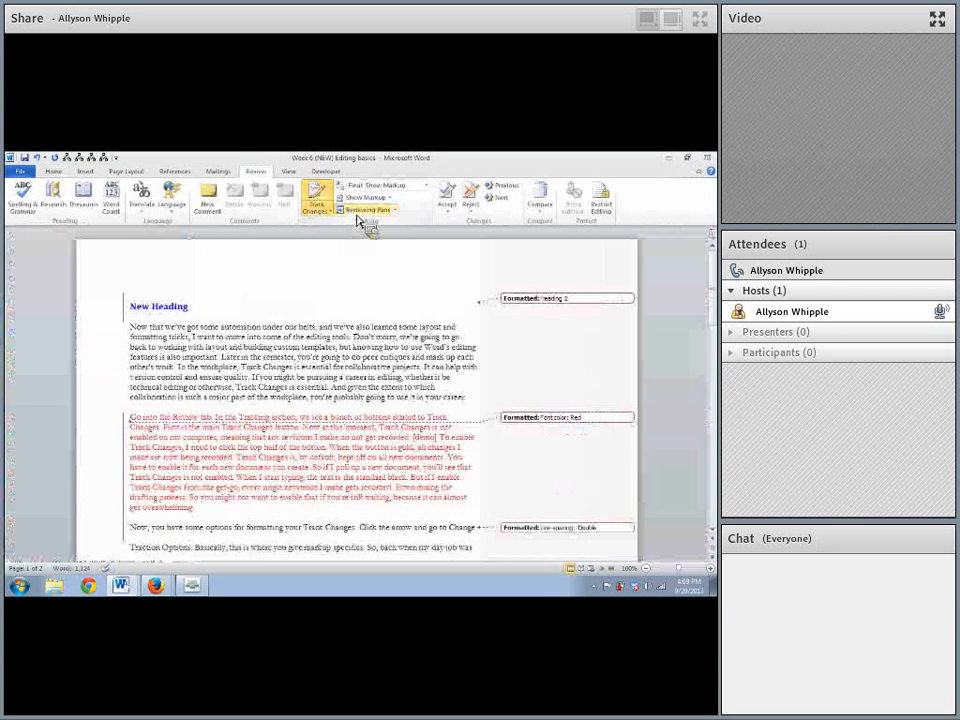
Step: In the Track Changes options, set the markup for insertions to Underline
left_click(318, 210)
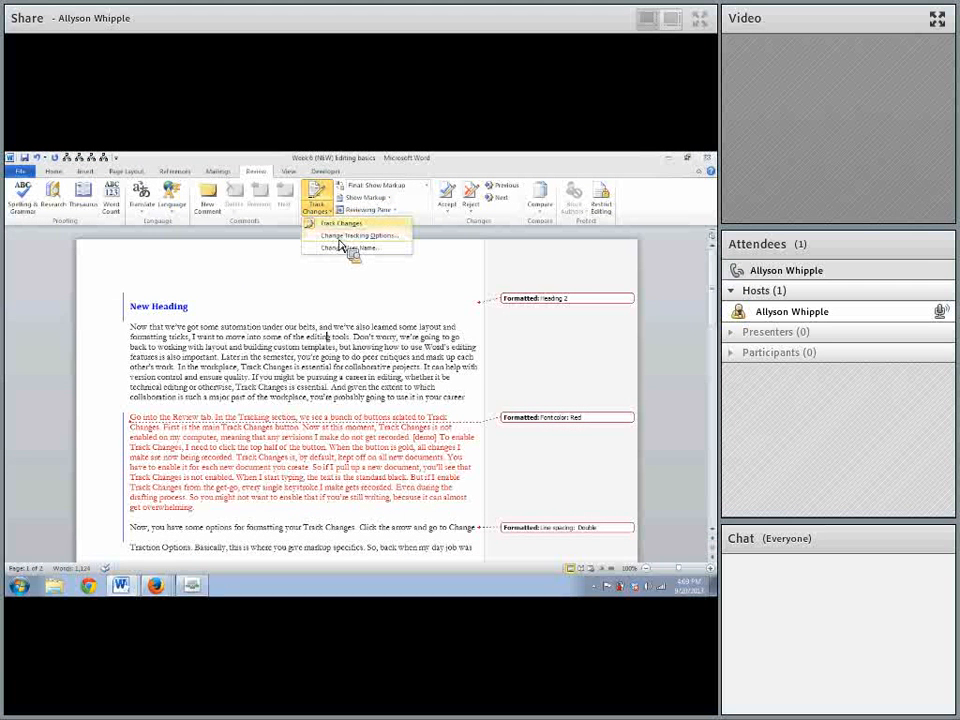
left_click(337, 237)
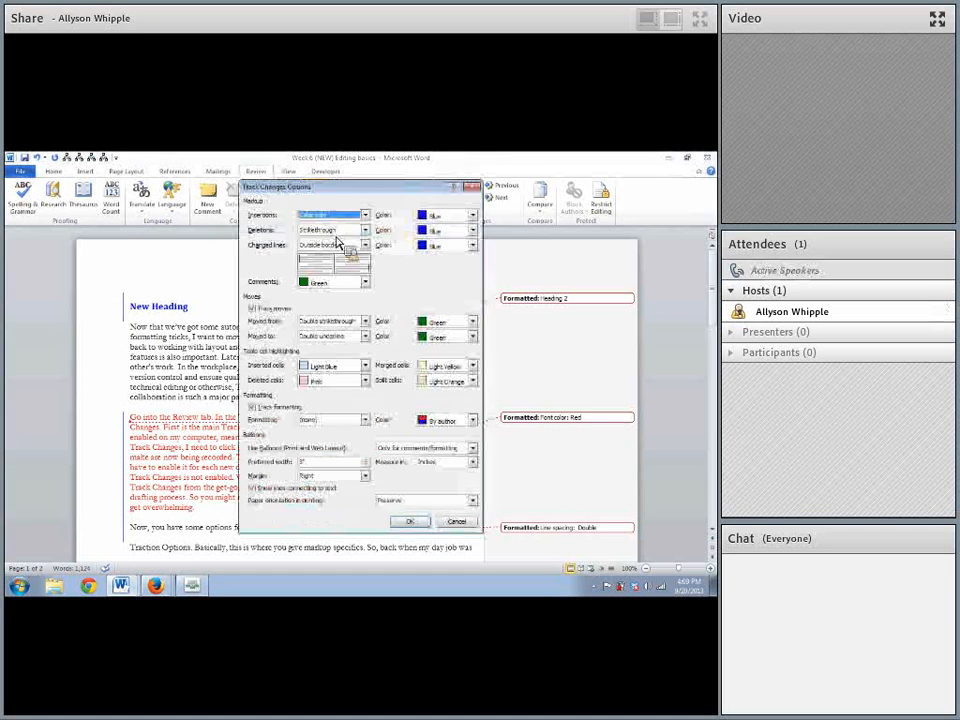
left_click(331, 217)
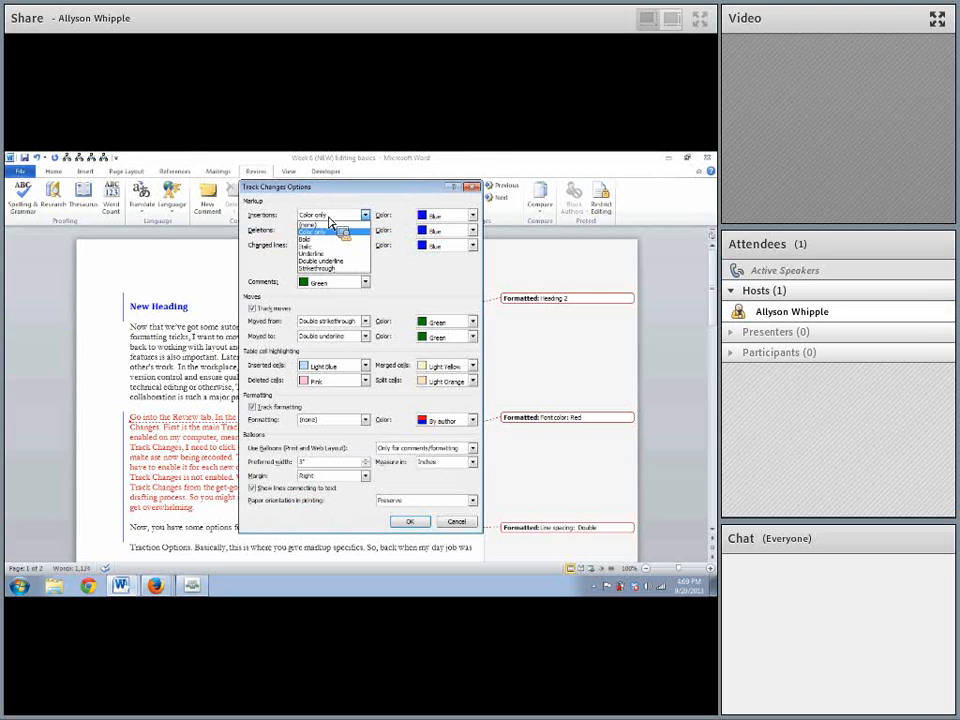
left_click(335, 253)
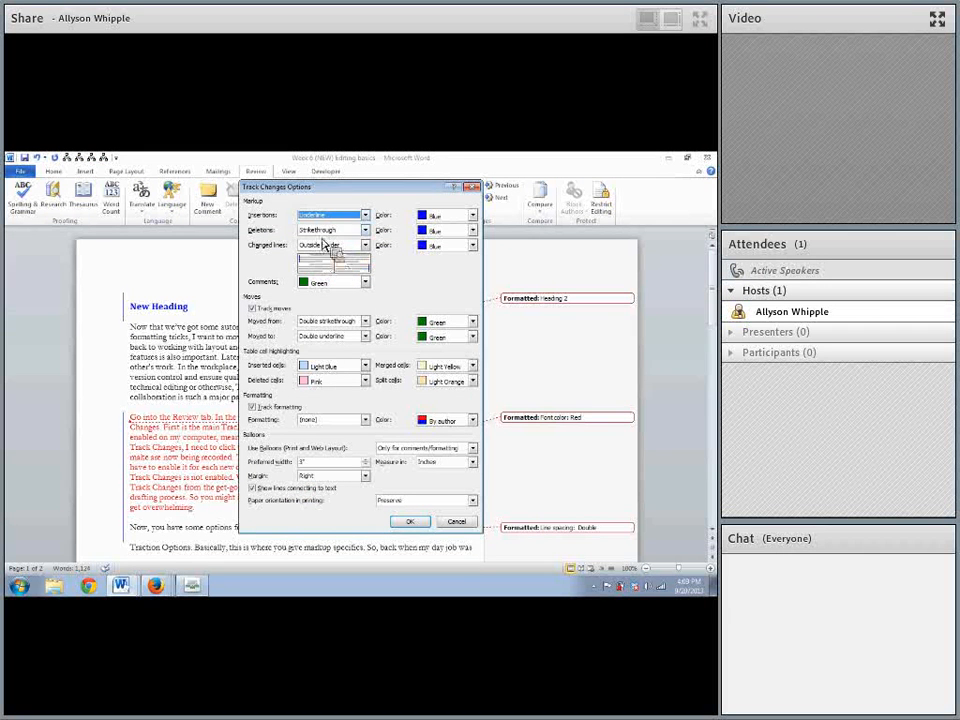
left_click(325, 217)
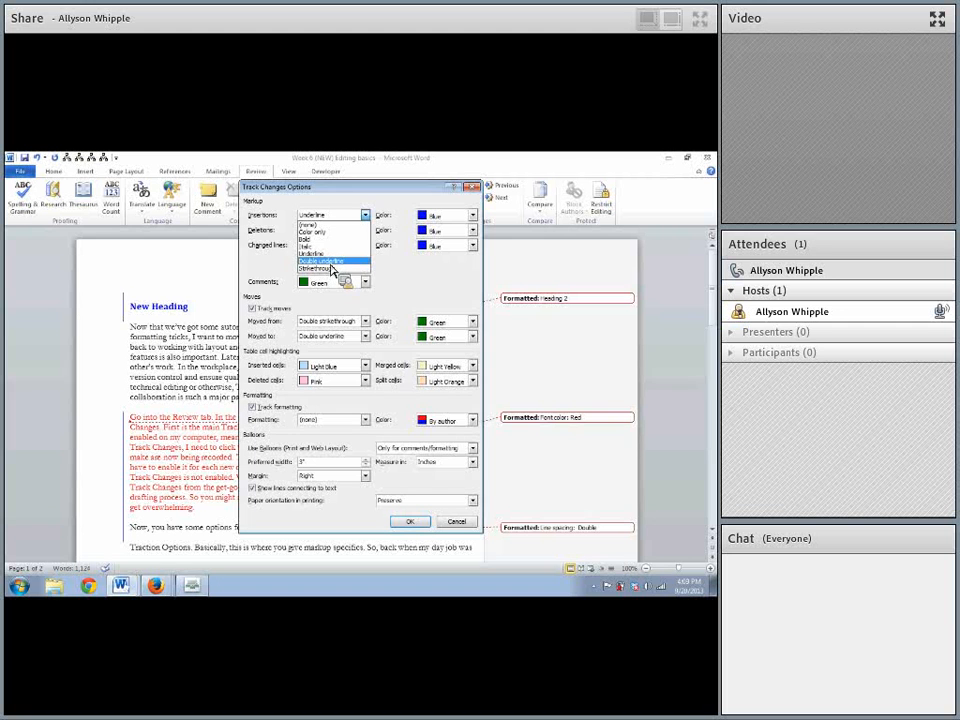
left_click(322, 253)
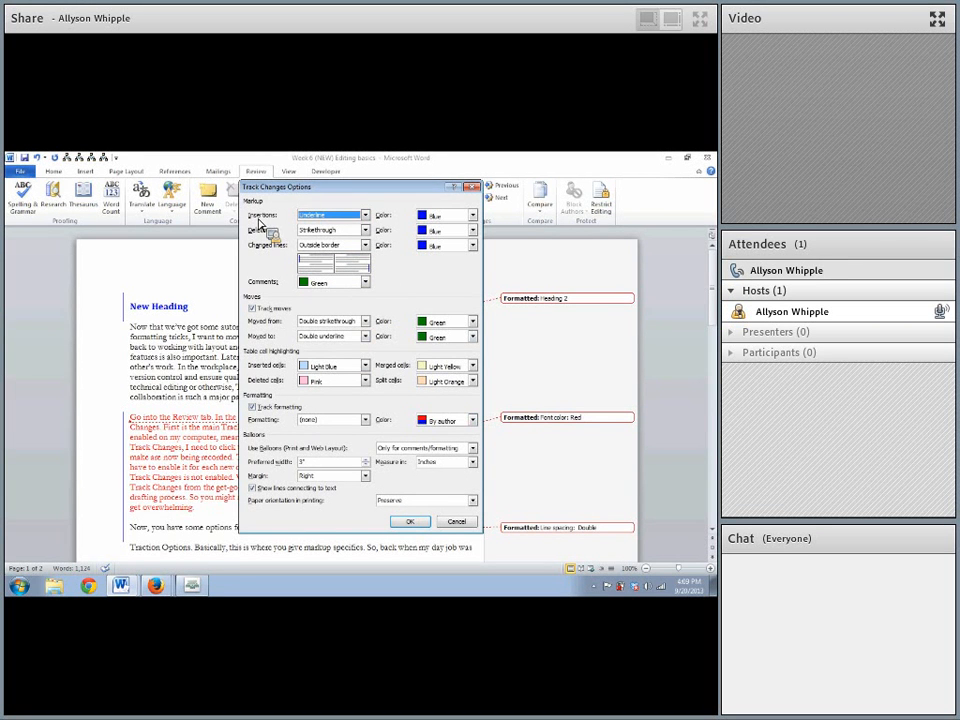
left_click(411, 523)
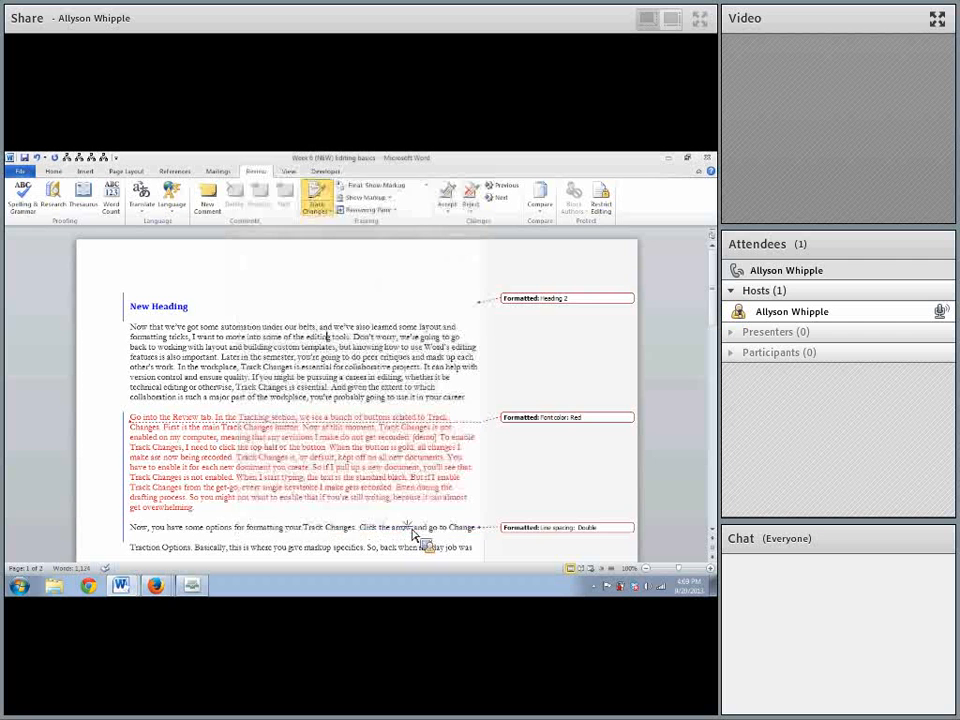
Step: Examine the tracked markup throughout the document and the available insertion and deletion styles in the Track Changes options
scroll(212, 353, "down", 5)
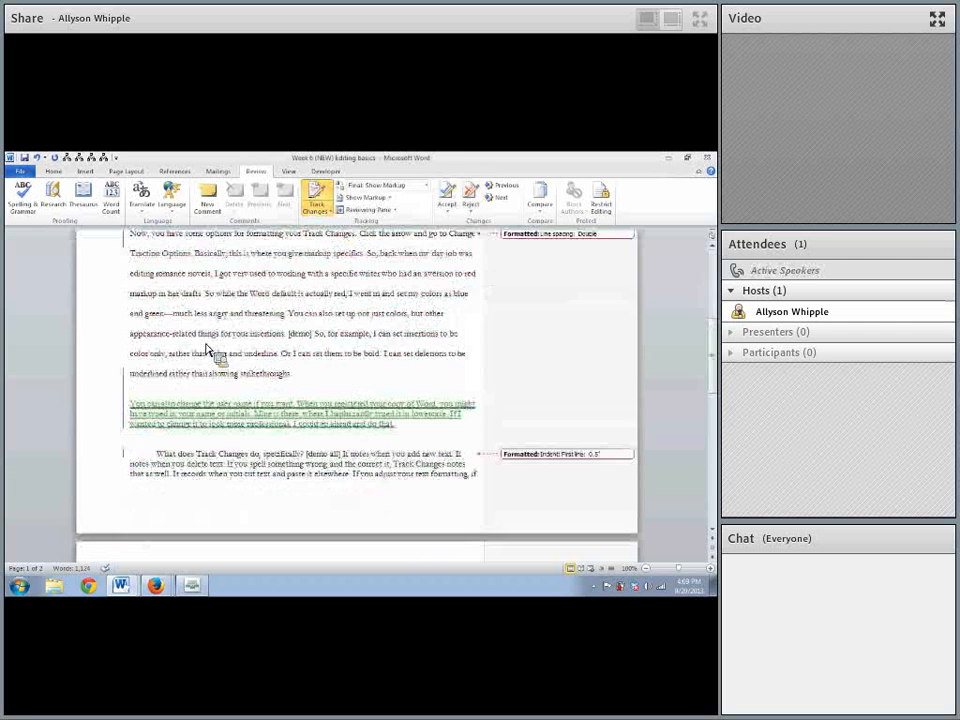
scroll(150, 425, "down", 10)
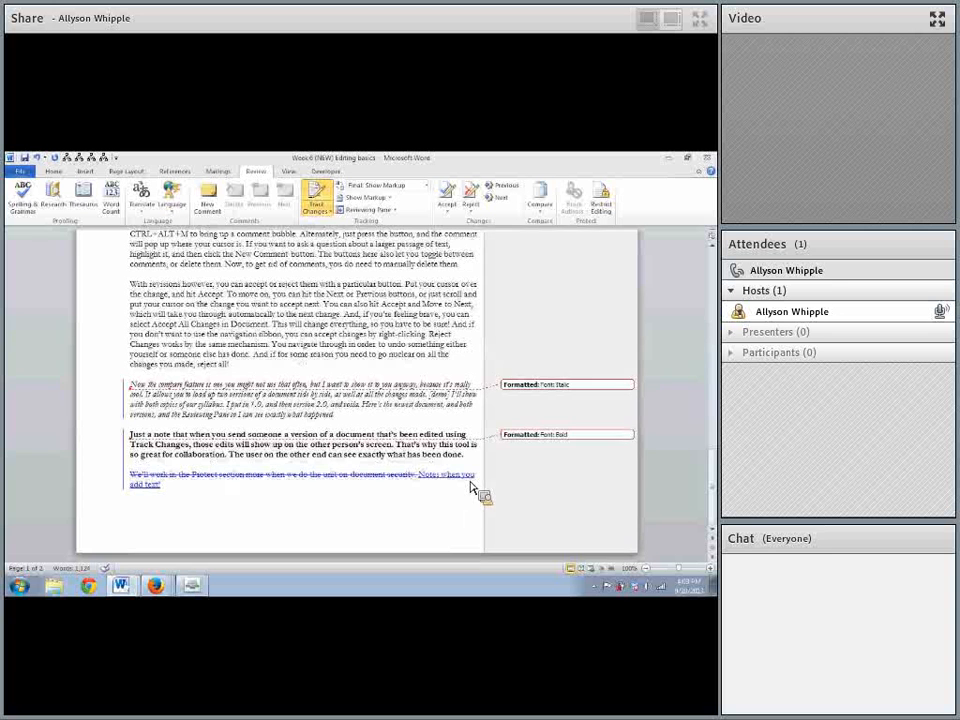
scroll(550, 502, "up", 15)
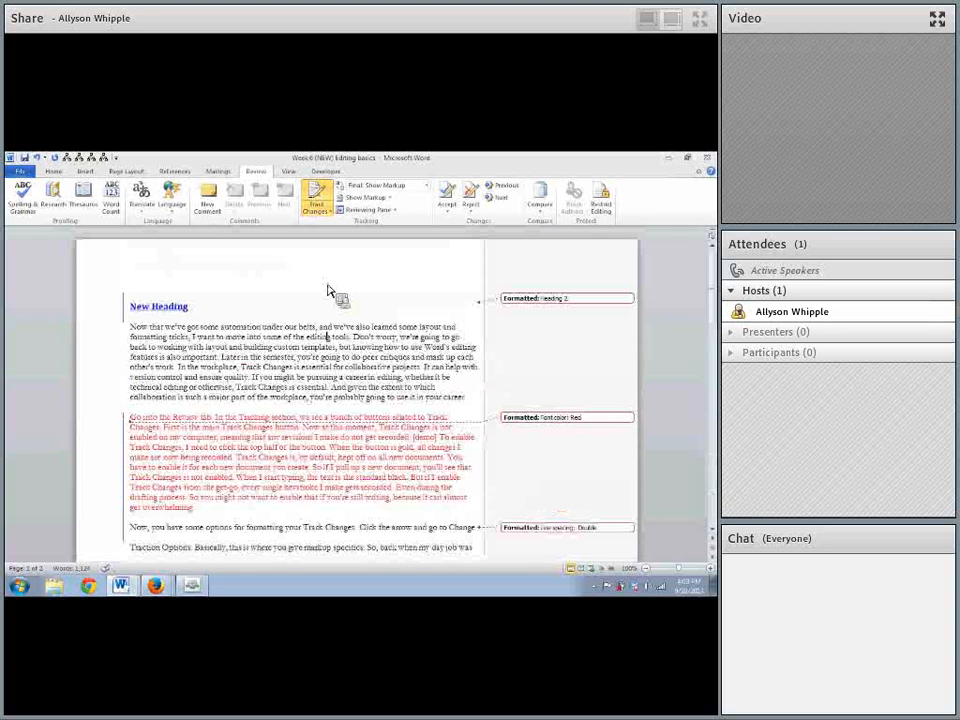
left_click(320, 211)
left_click(345, 235)
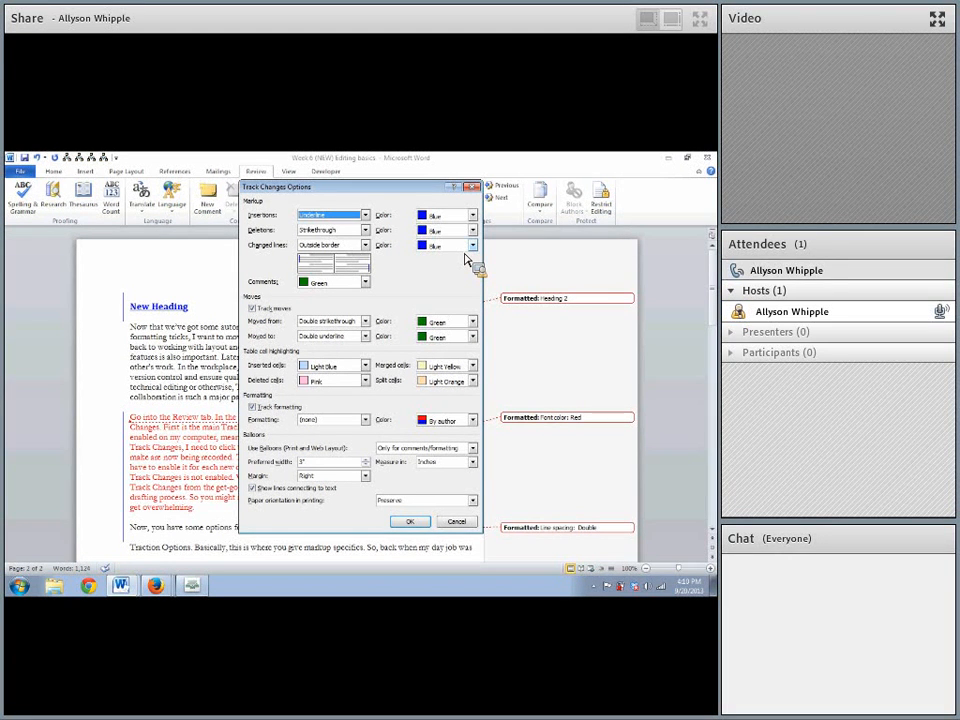
left_click(364, 215)
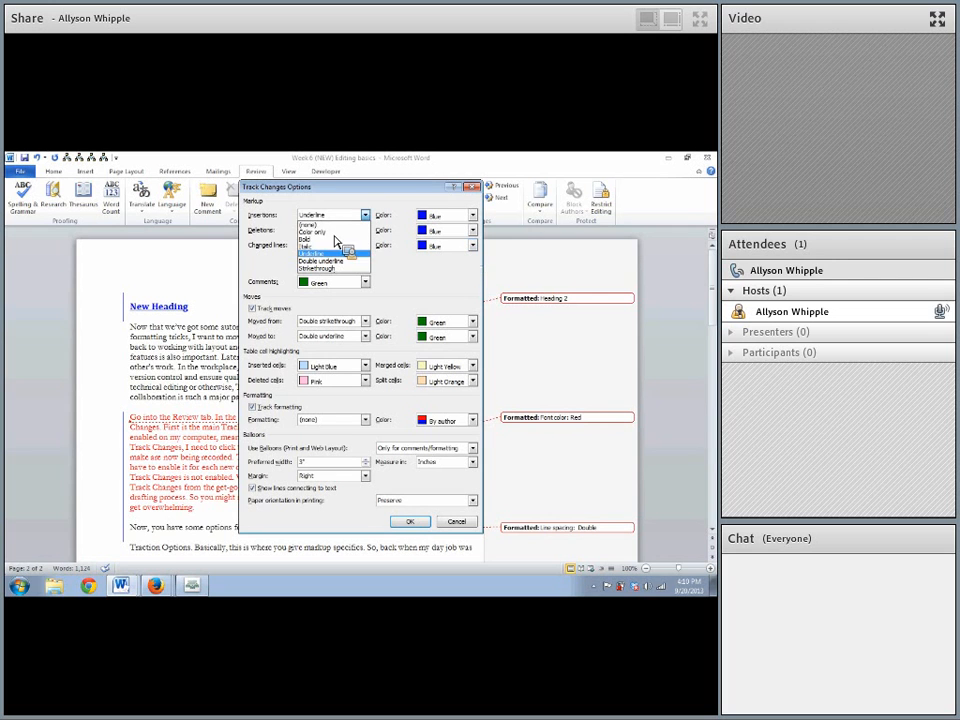
left_click(309, 217)
left_click(319, 230)
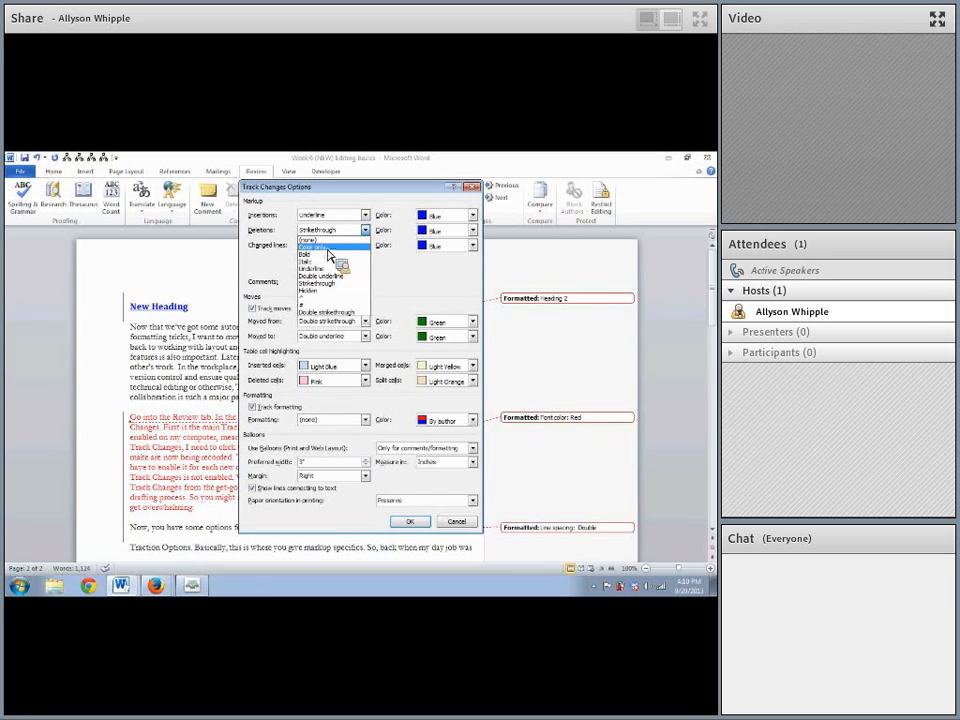
left_click(326, 231)
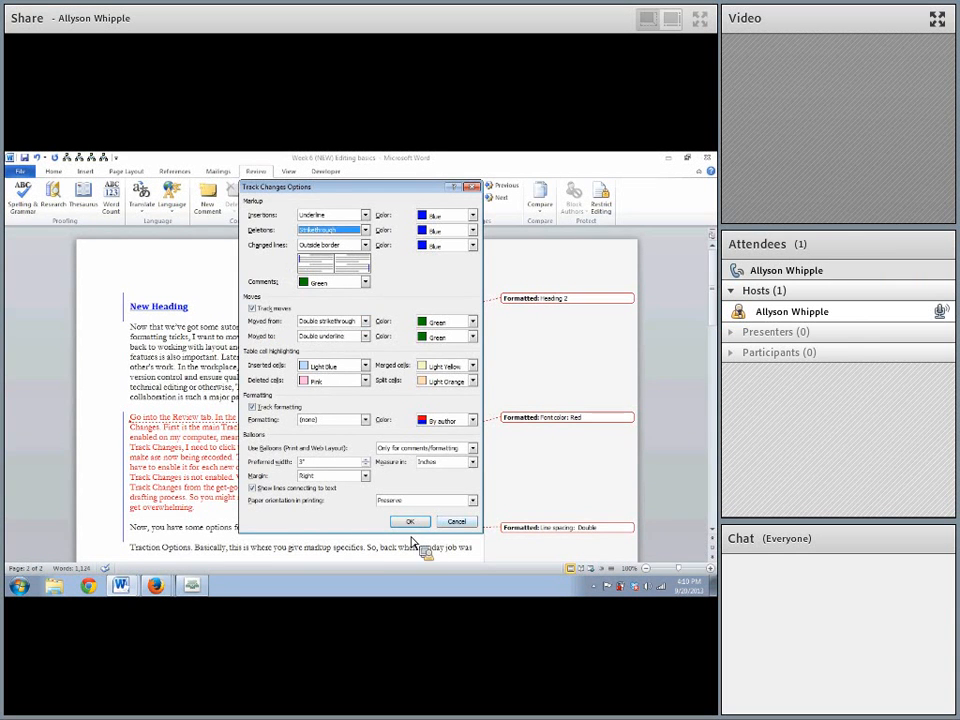
left_click(409, 521)
Step: Try switching the tracking of moves and of formatting off and back on in the Track Changes options, discarding the changes
scroll(461, 529, "down", 12)
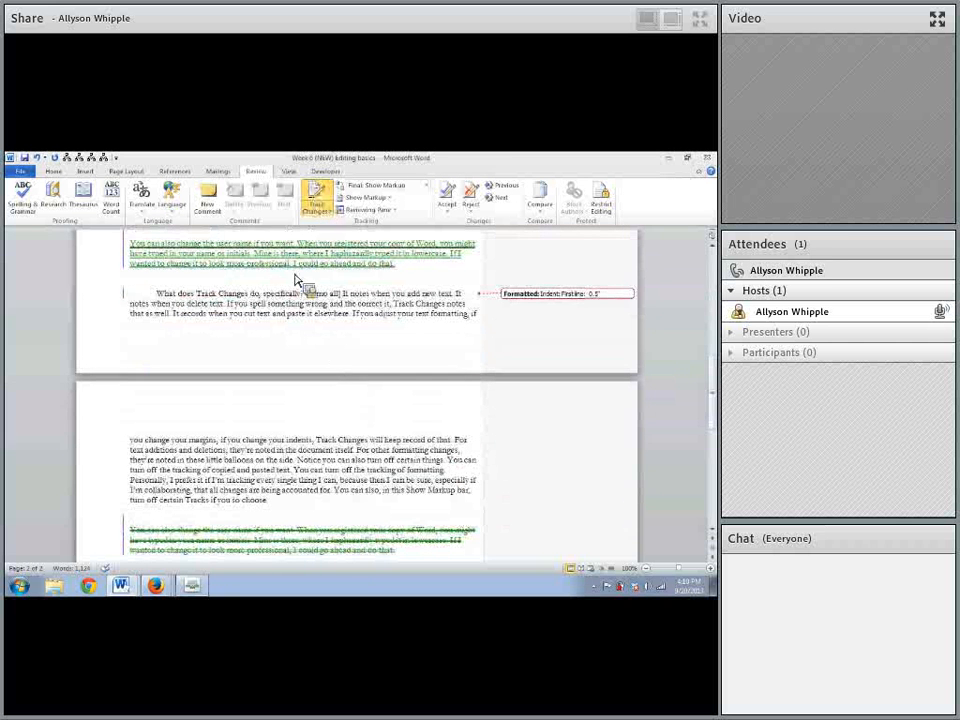
left_click(317, 211)
left_click(343, 235)
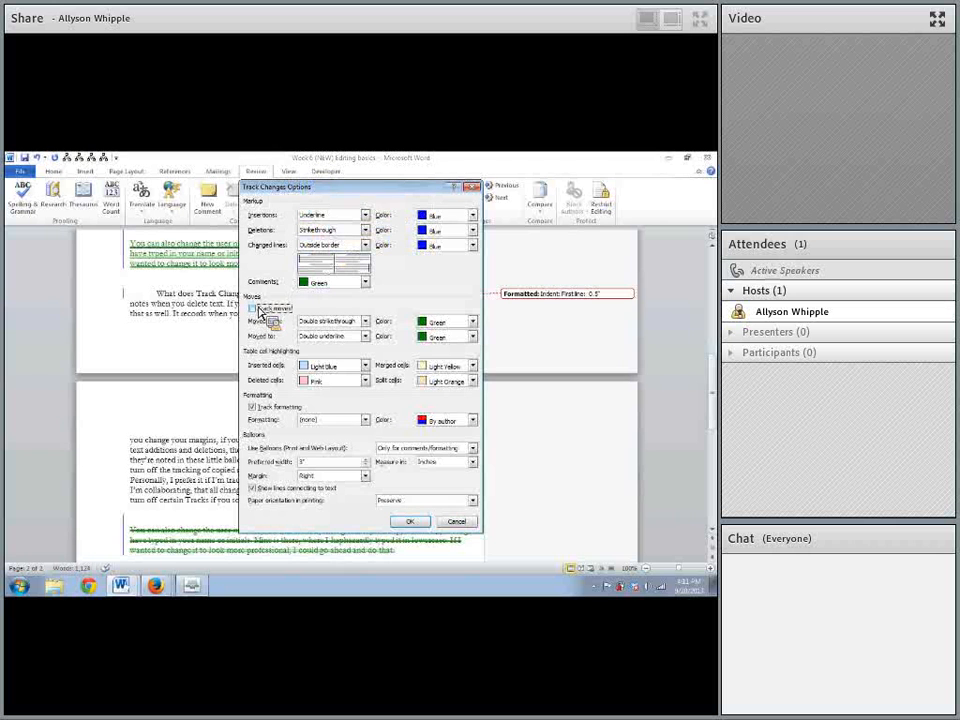
left_click(259, 311)
left_click(259, 410)
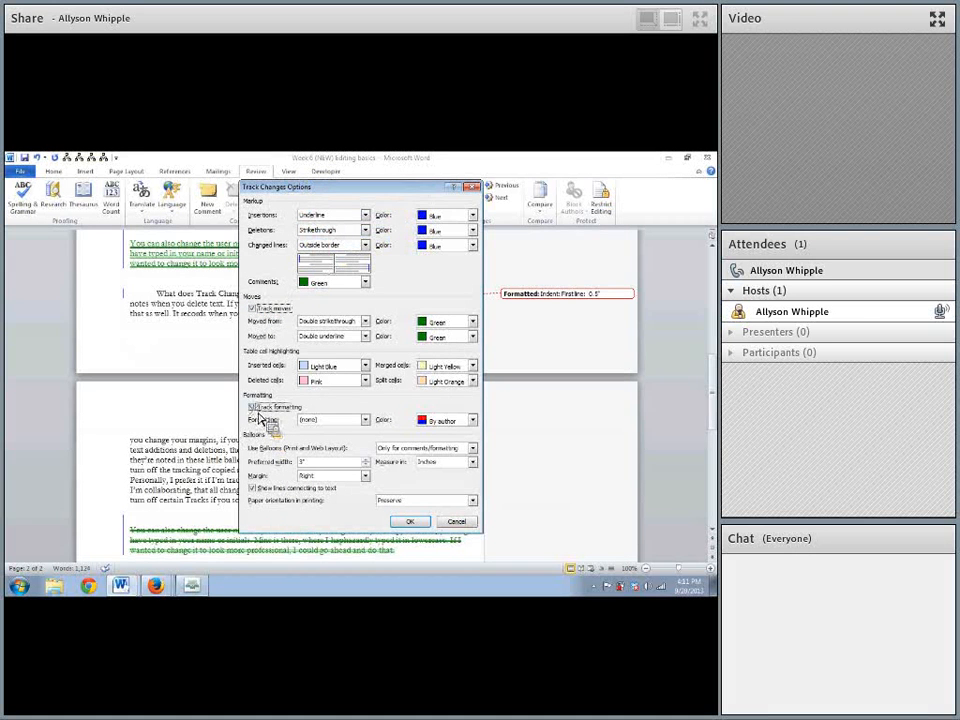
left_click(305, 421)
left_click(333, 430)
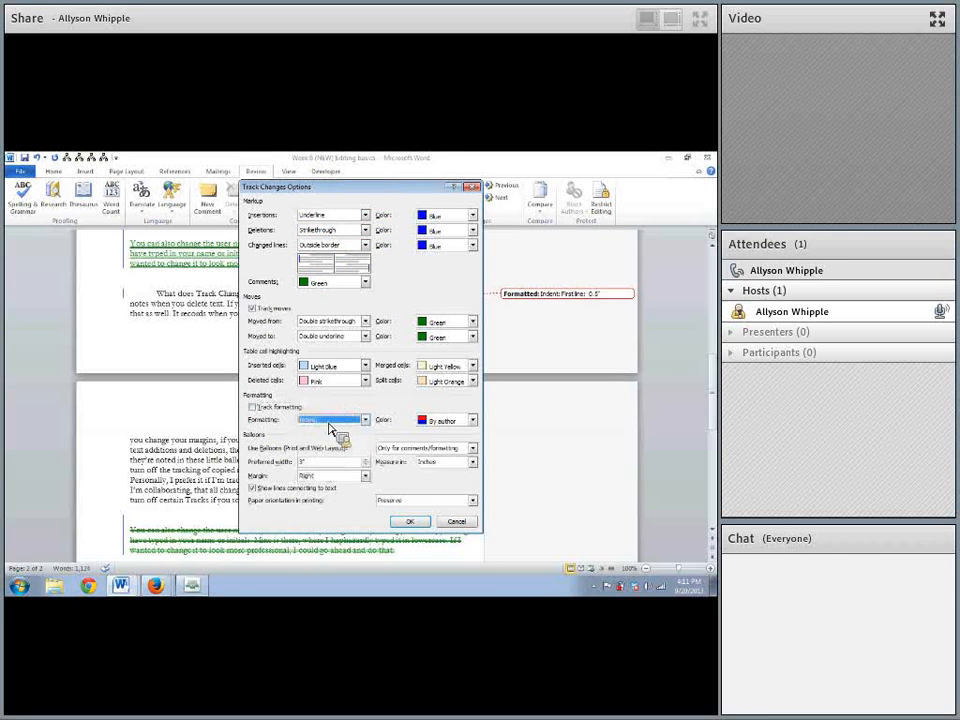
left_click(254, 408)
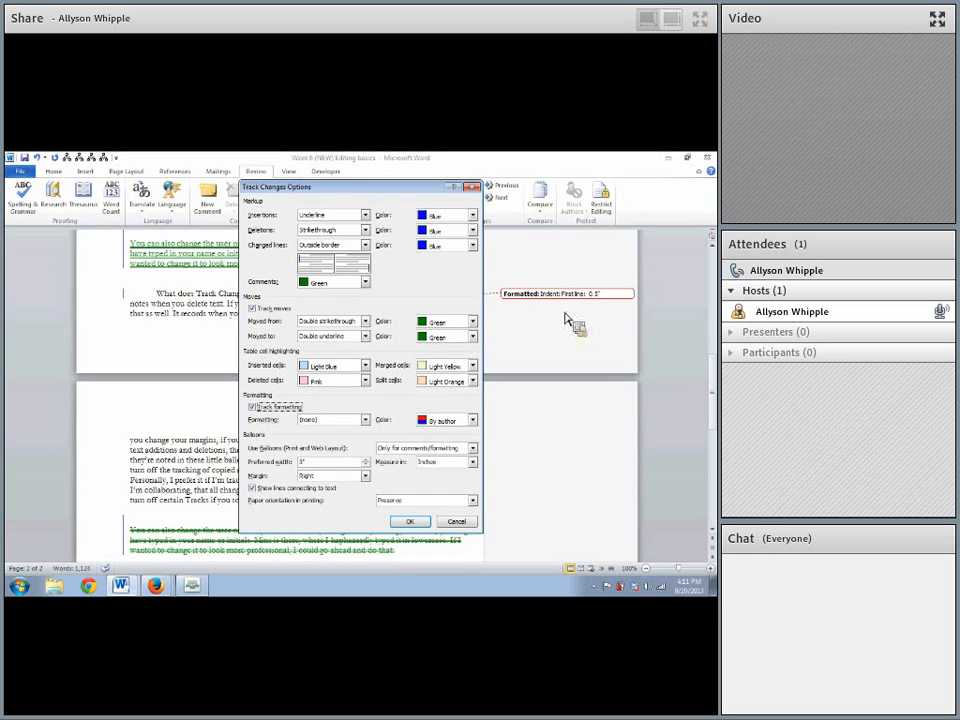
left_click(456, 521)
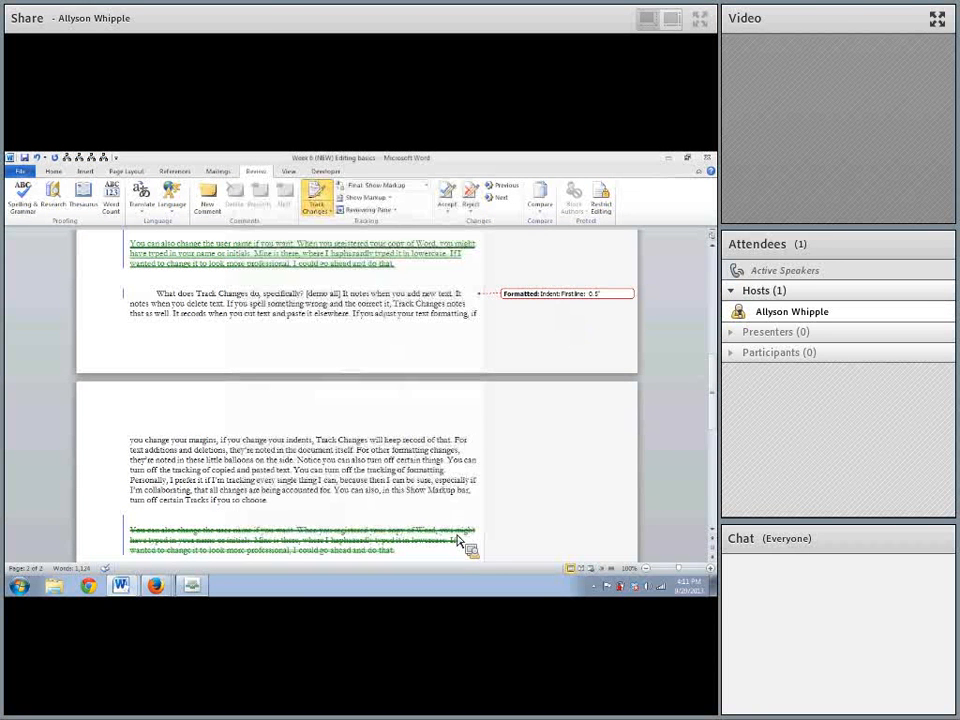
Step: Examine the tracked markup throughout the document and the balloon settings in the Track Changes options
scroll(463, 540, "down", 6)
scroll(463, 543, "down", 4)
scroll(463, 543, "up", 10)
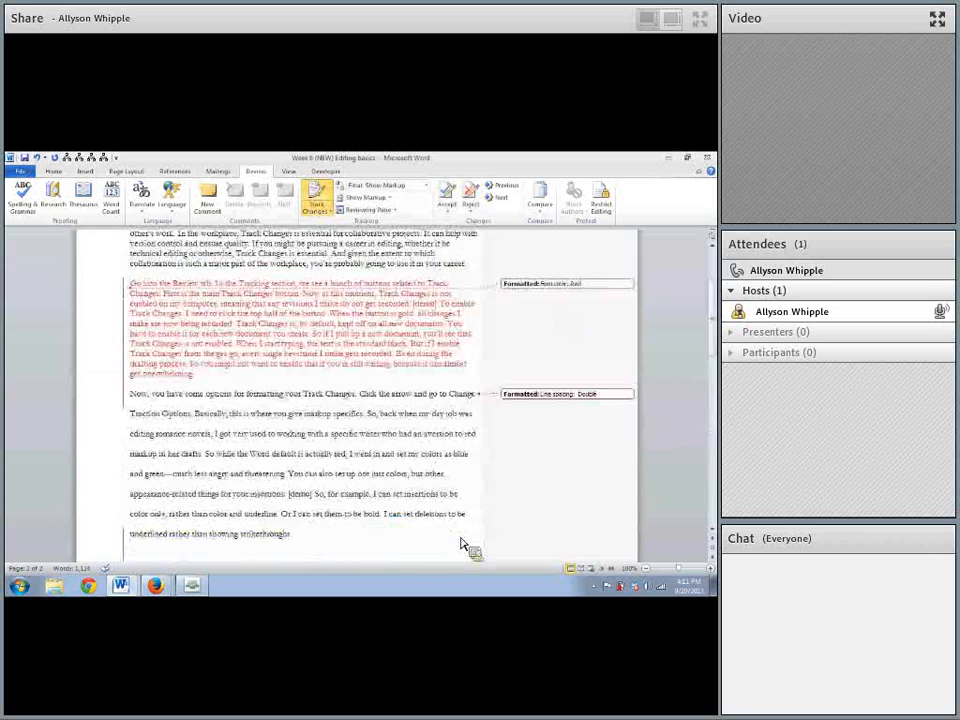
scroll(463, 543, "down", 1)
scroll(465, 547, "up", 10)
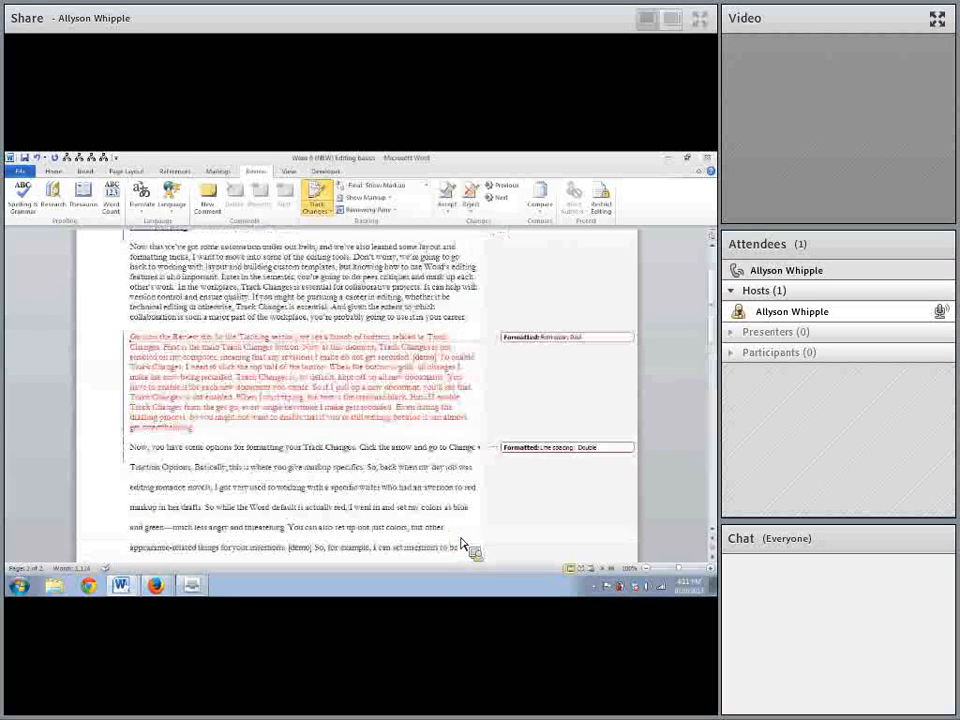
scroll(463, 487, "down", 1)
scroll(407, 489, "down", 1)
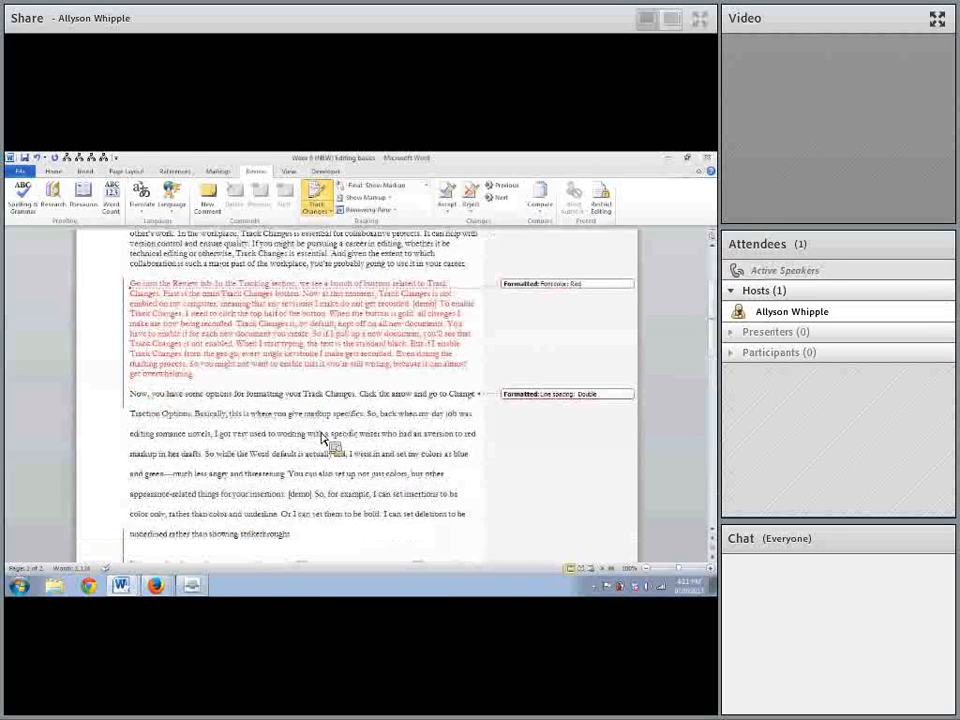
left_click(322, 211)
left_click(345, 236)
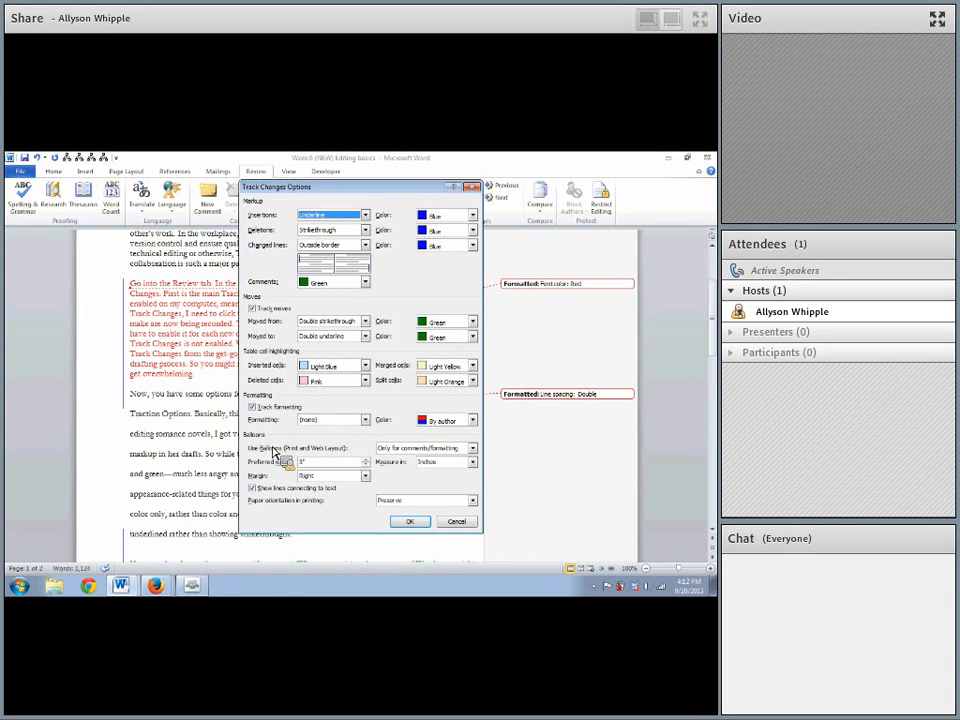
left_click(461, 523)
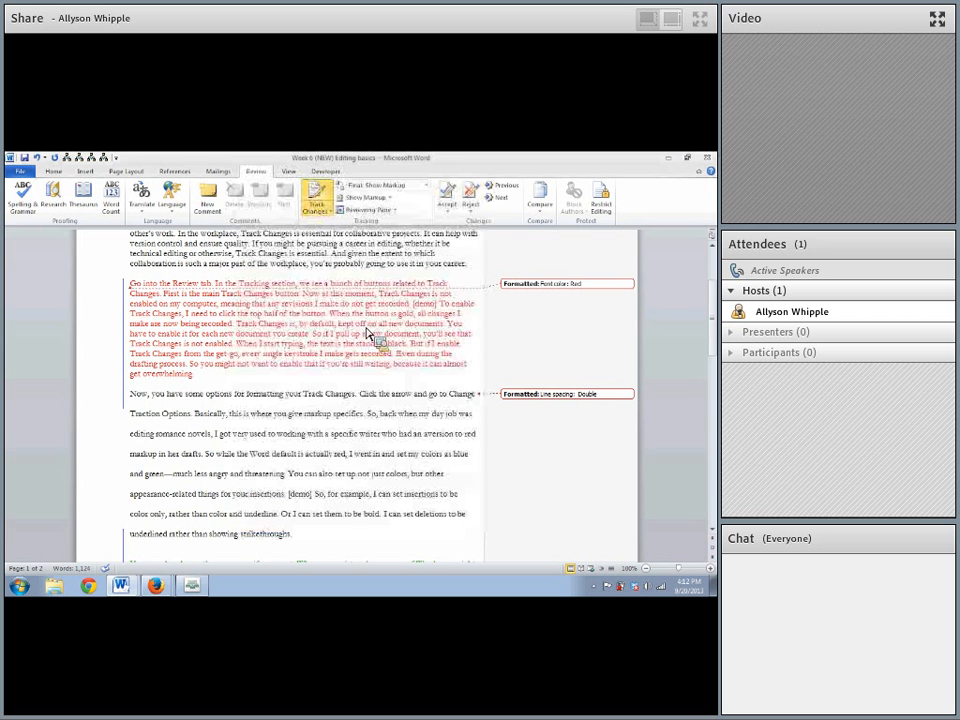
Step: Change the Track Changes user name to the reviewer's first name and last initial
left_click(316, 212)
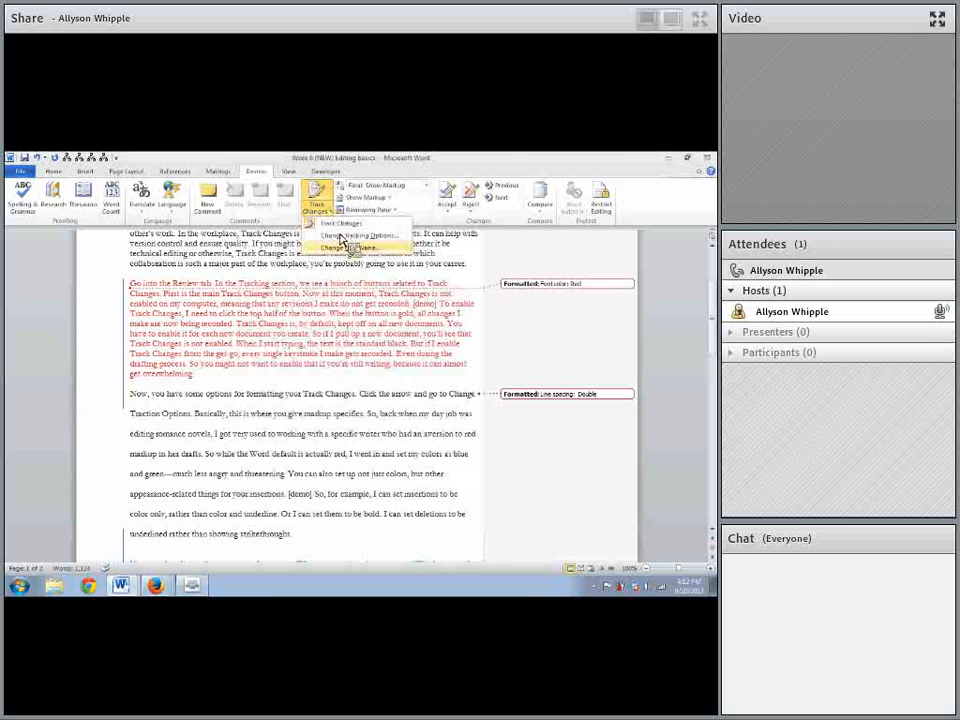
left_click(358, 249)
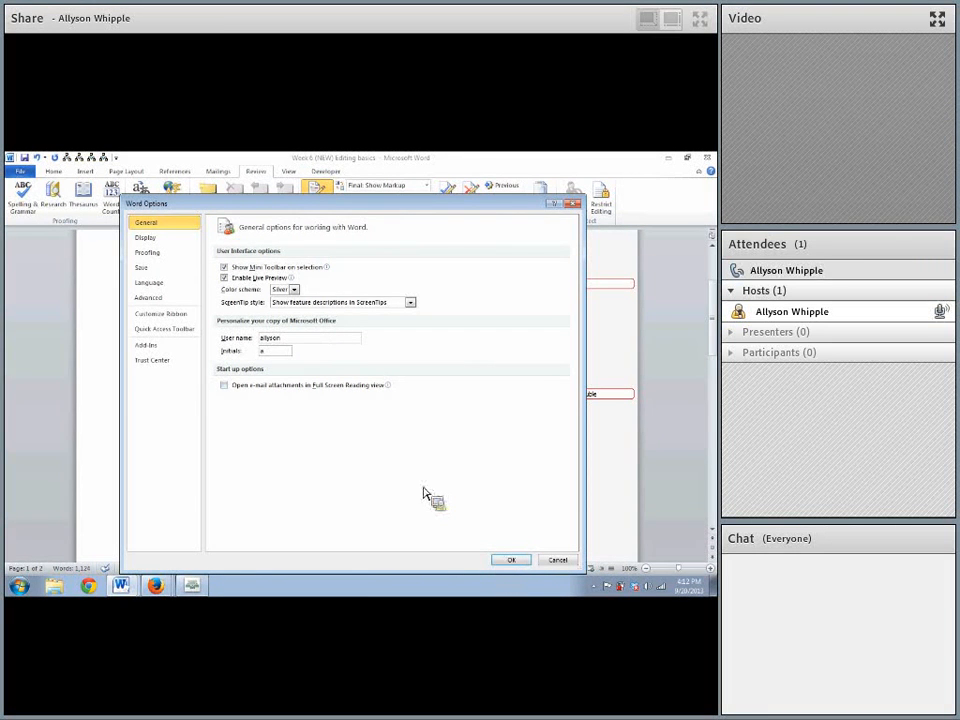
double_click(264, 338)
type("Allyson W.")
left_click(510, 559)
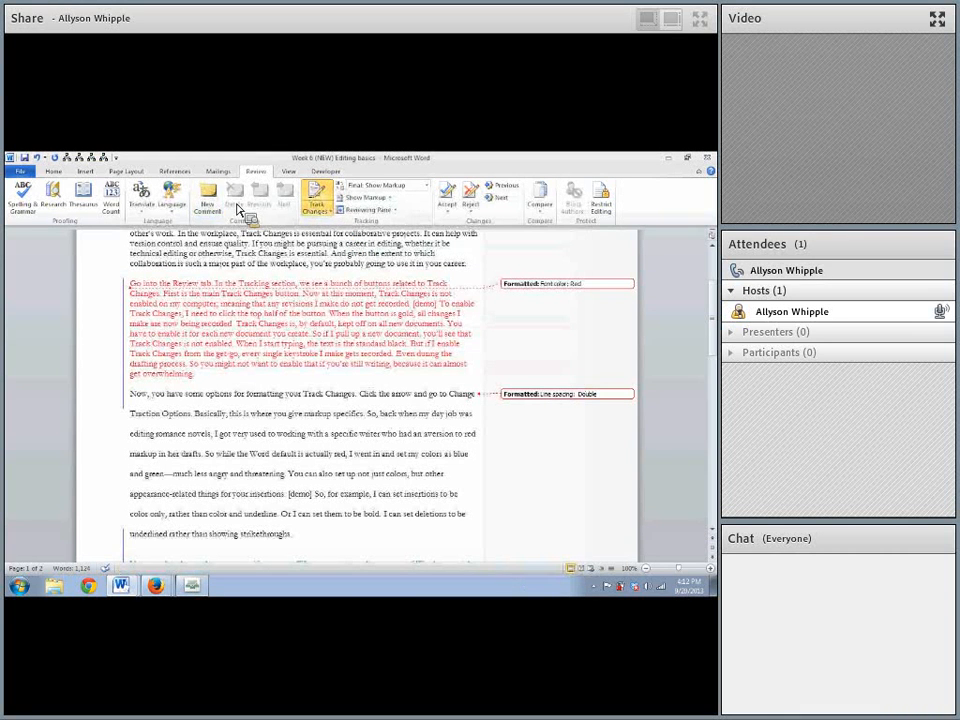
Step: Hide the insertions and deletions markup, and show it again
left_click(384, 199)
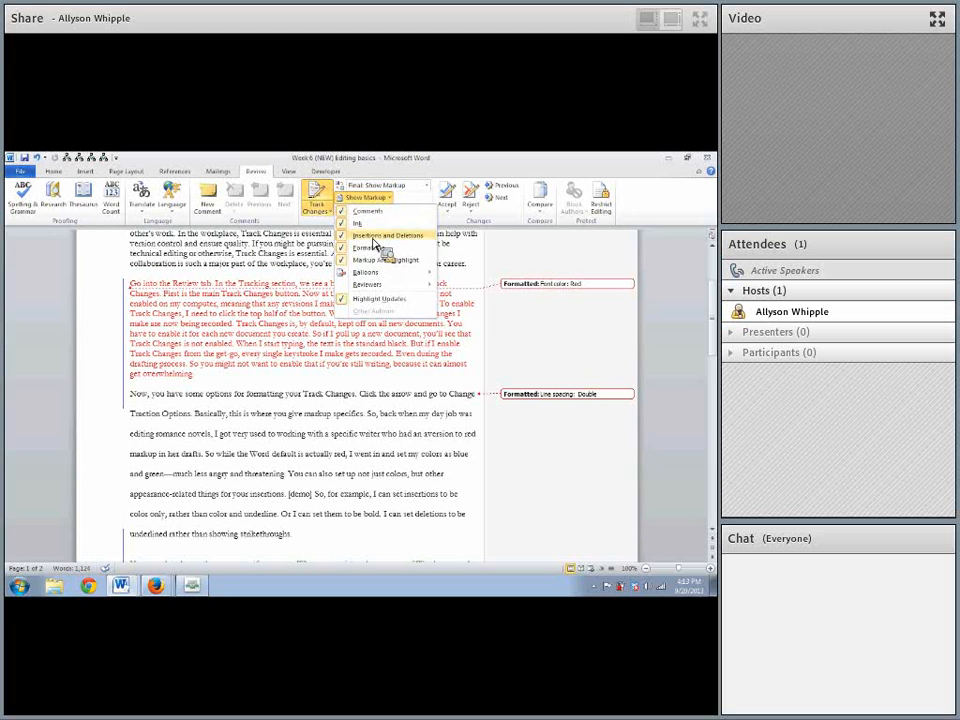
left_click(364, 238)
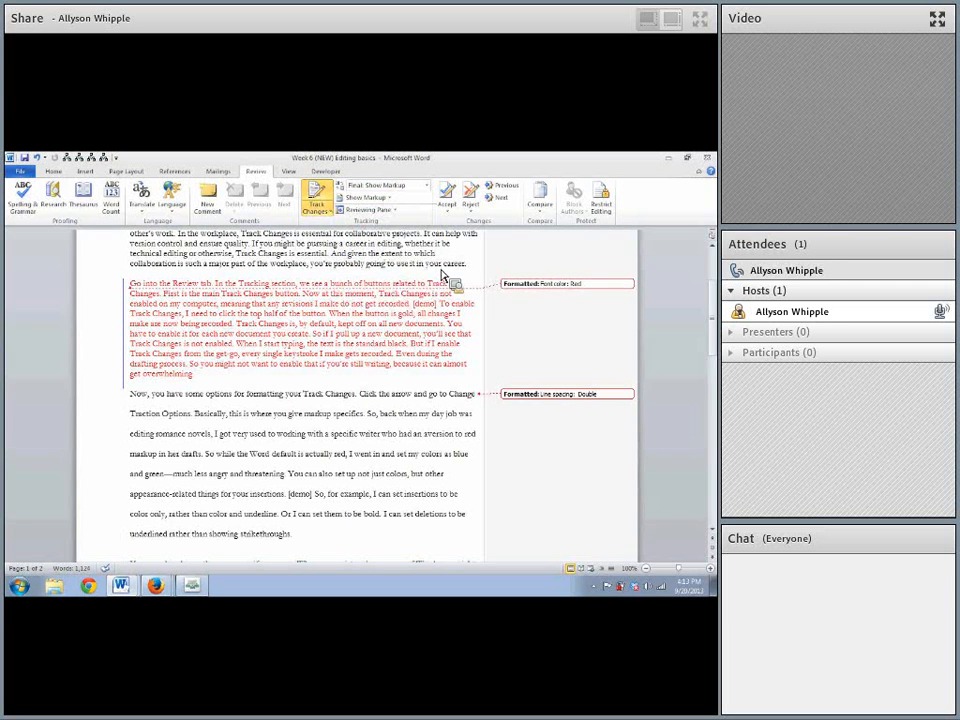
left_click(381, 200)
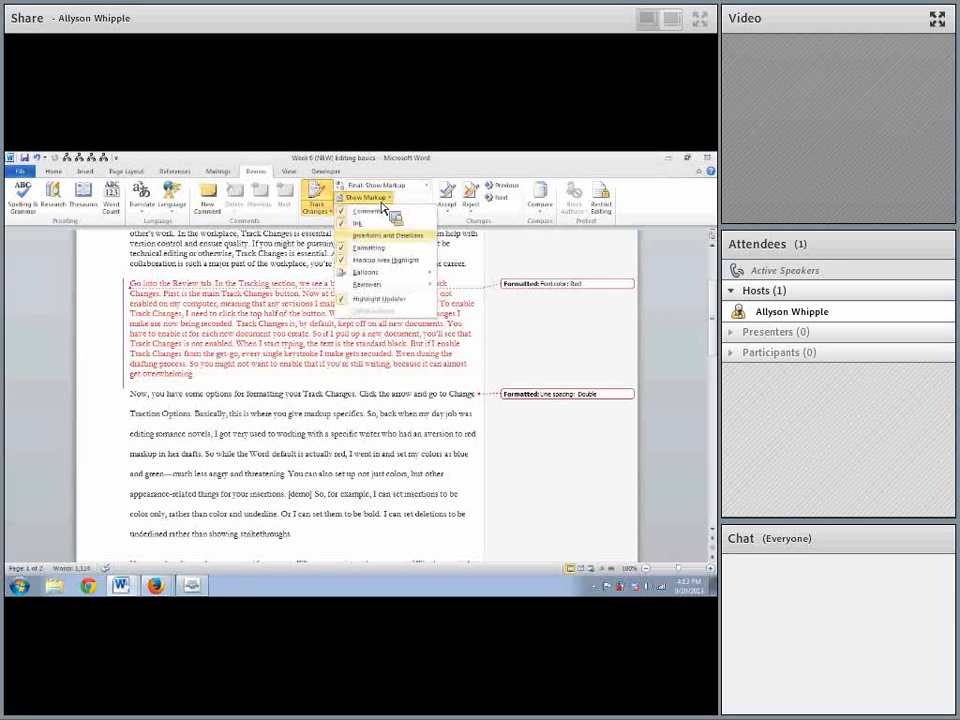
left_click(366, 248)
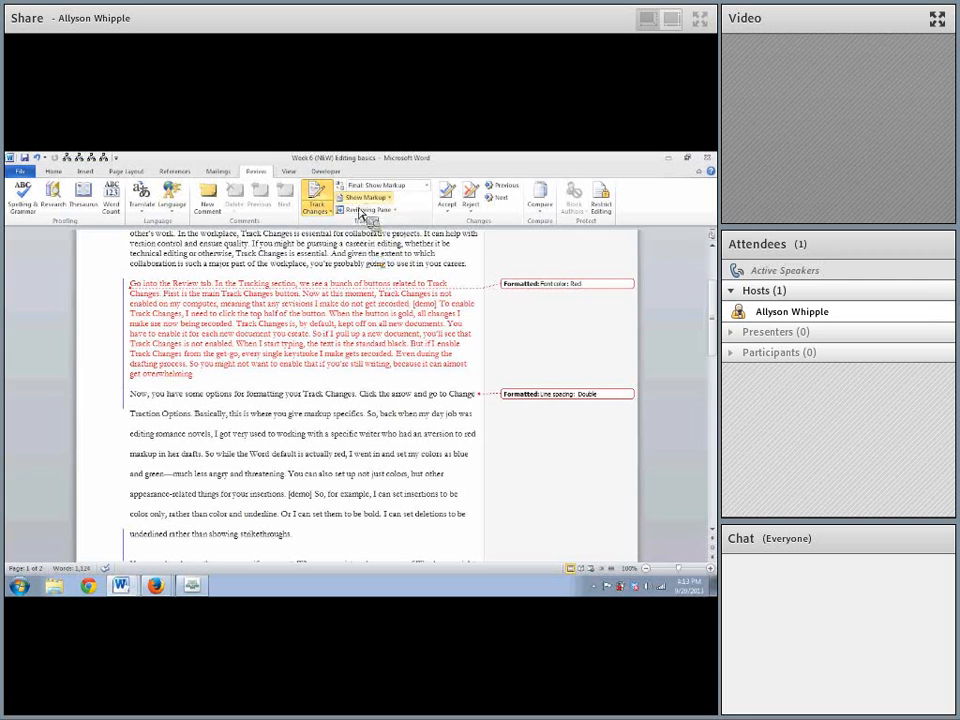
left_click(390, 199)
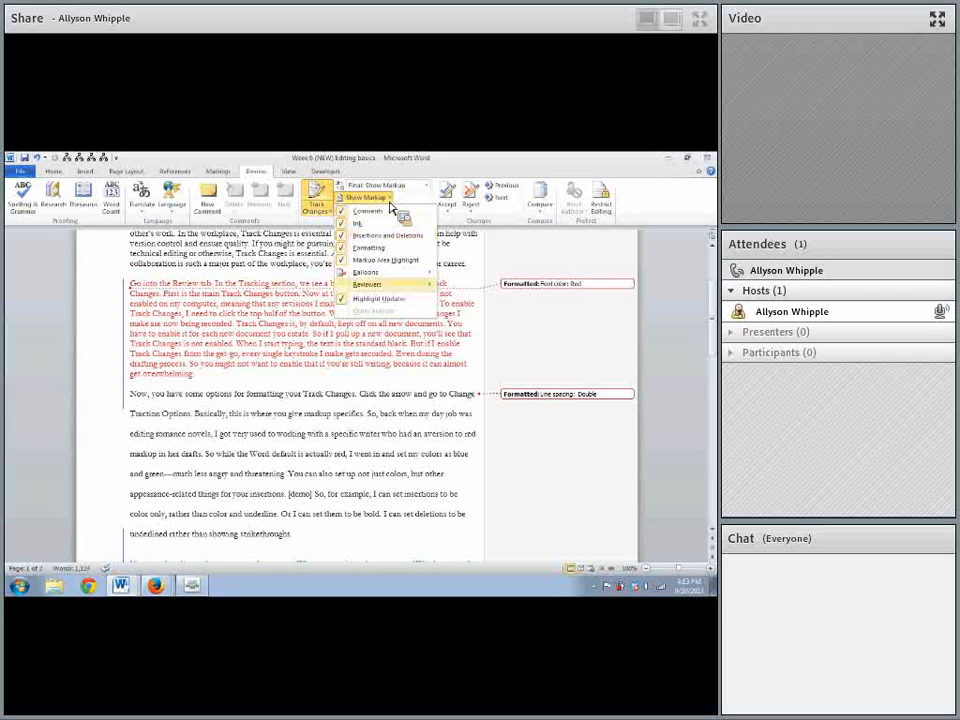
left_click(318, 376)
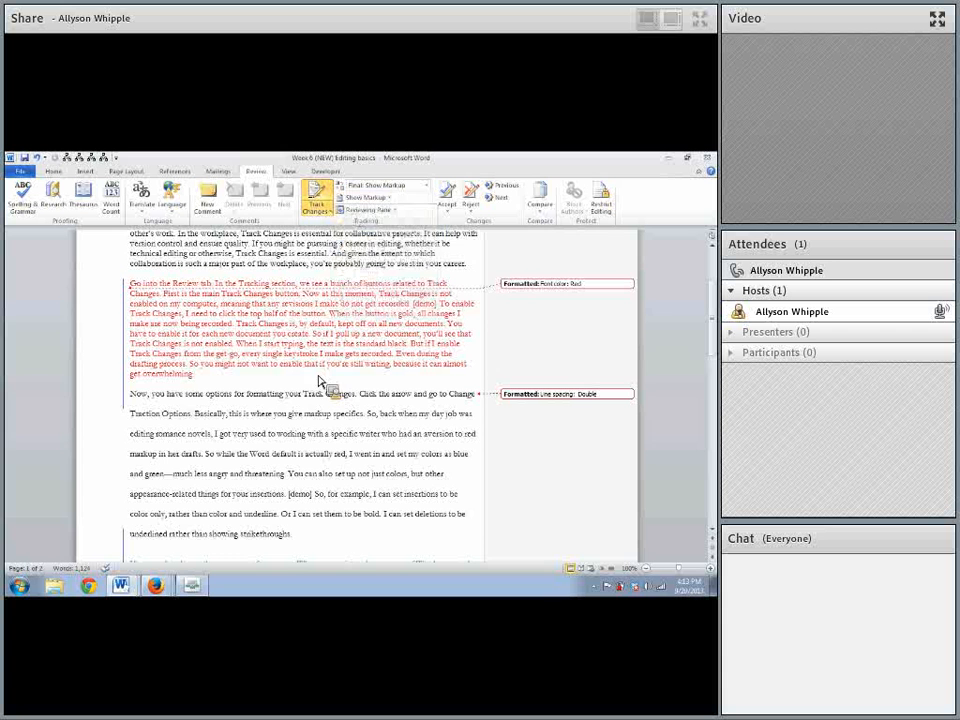
Step: Show the Reviewing Pane horizontally, and switch it to the vertical layout to review the listed revisions
left_click(396, 211)
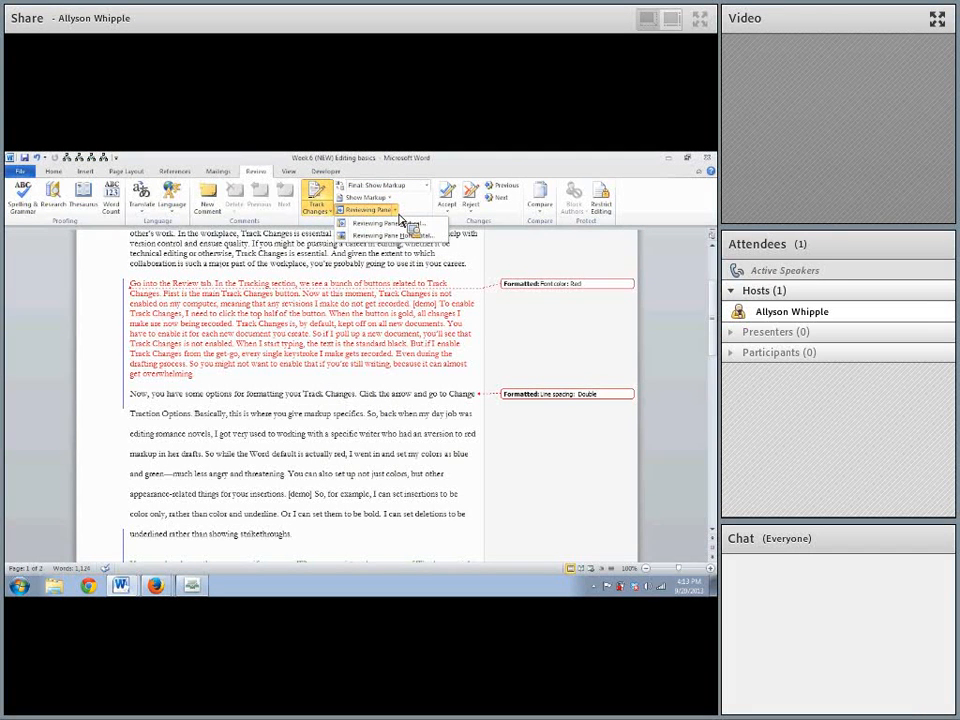
left_click(405, 235)
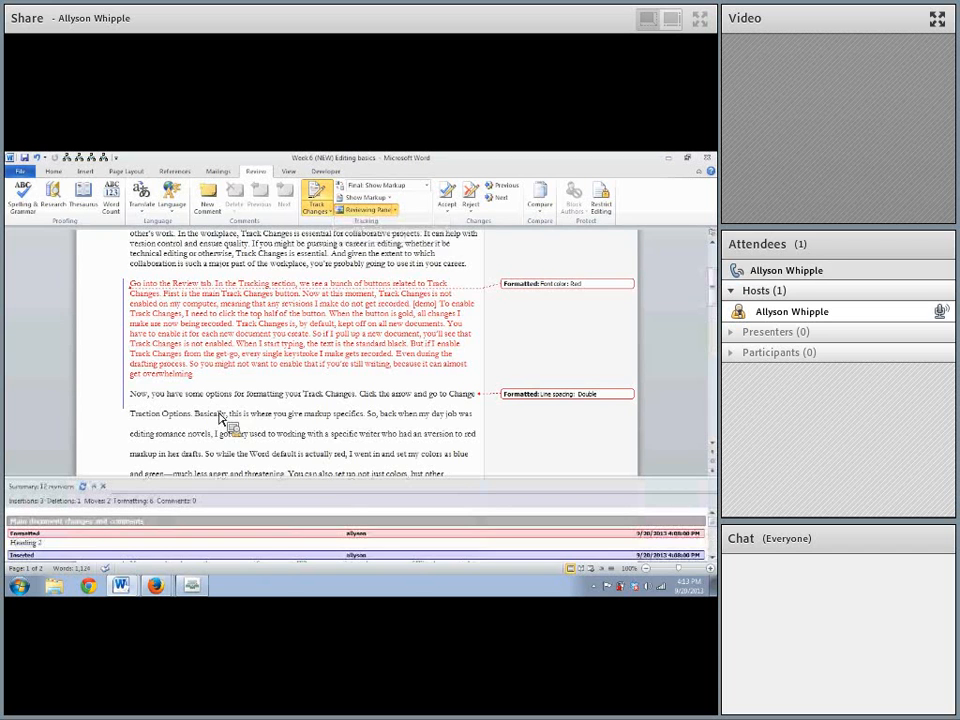
left_click(394, 210)
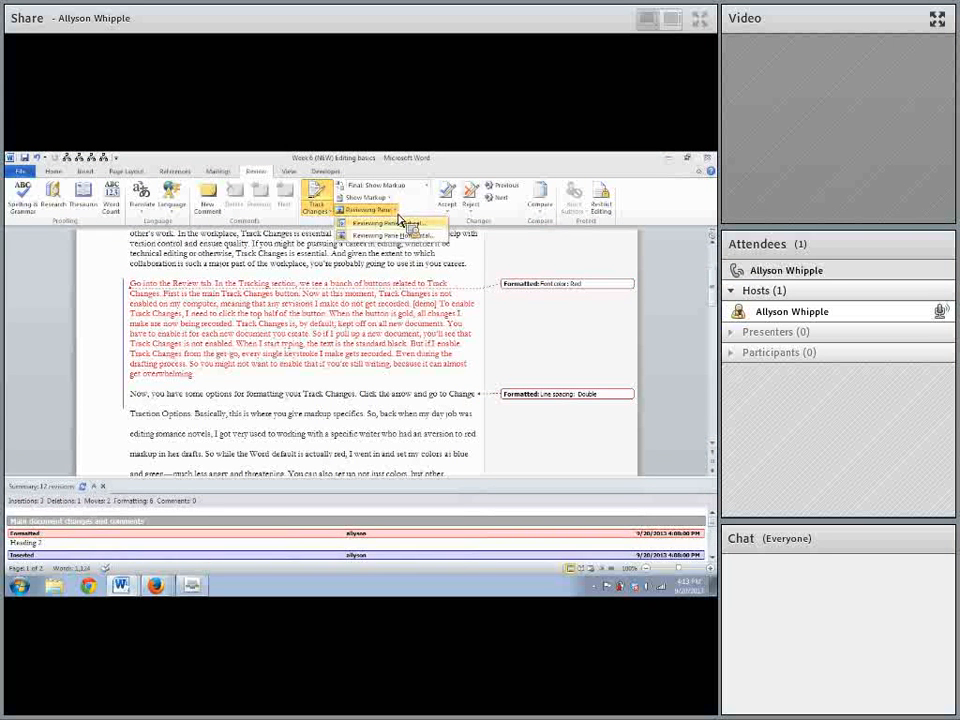
left_click(400, 222)
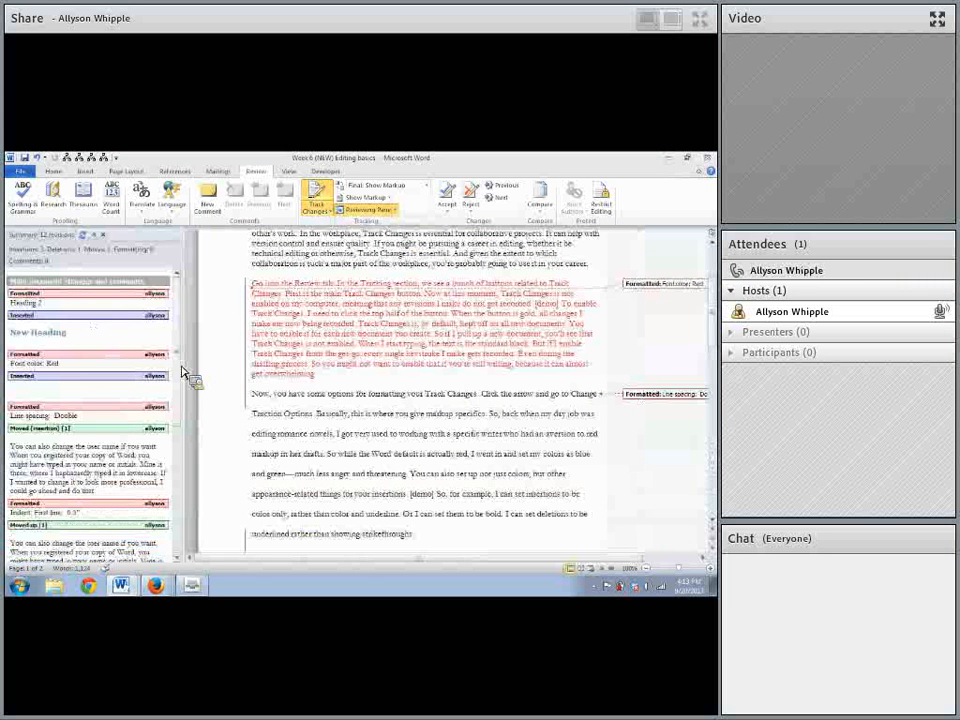
scroll(186, 295, "down", 4)
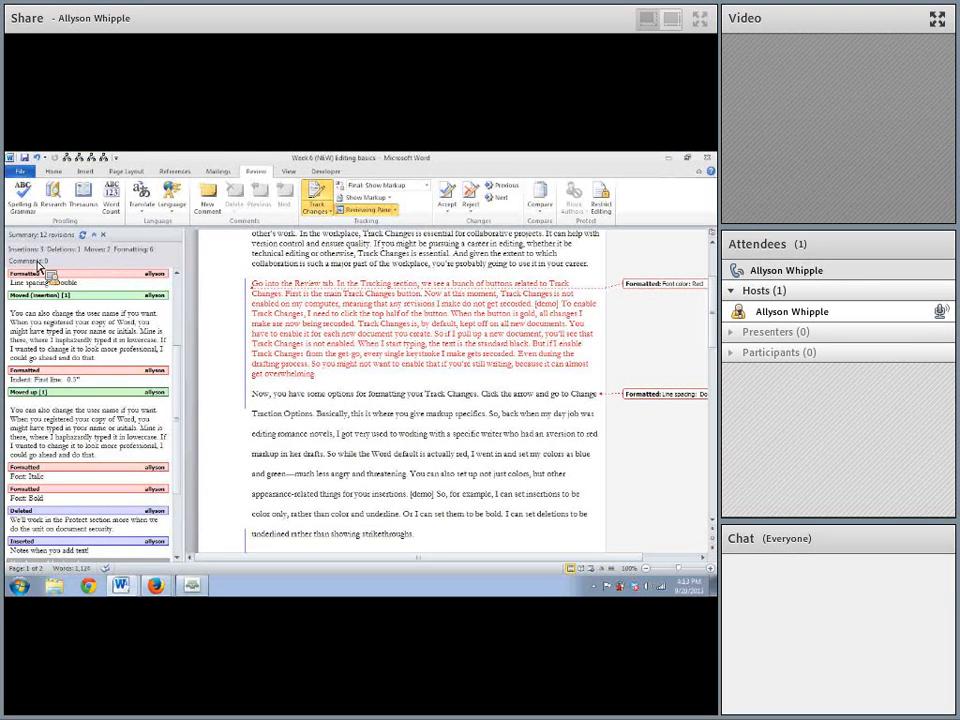
scroll(188, 385, "up", 5)
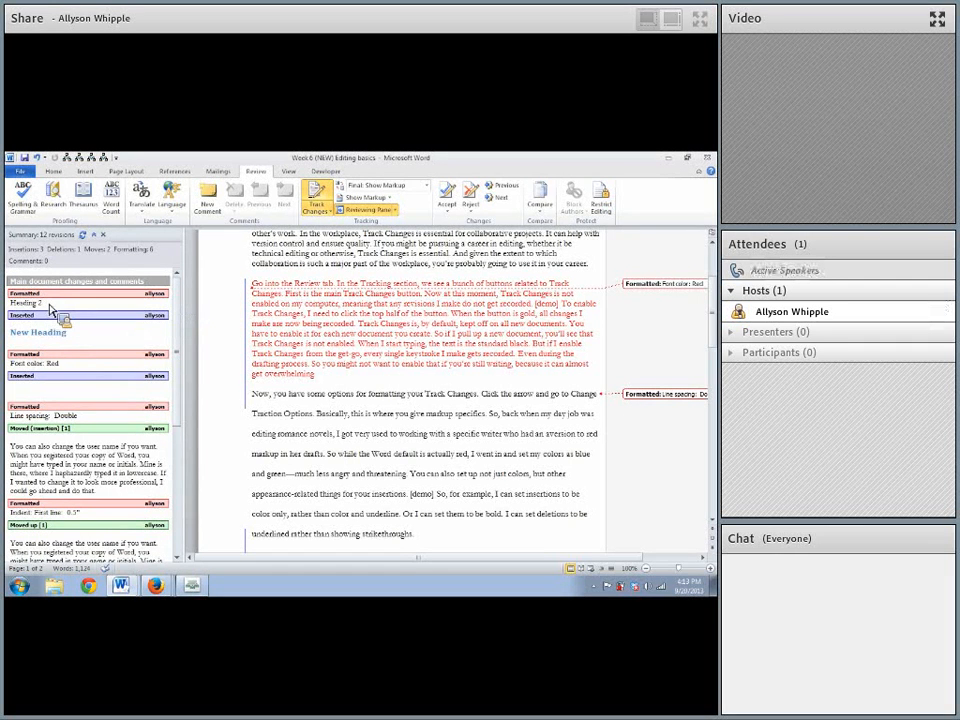
left_click(103, 475)
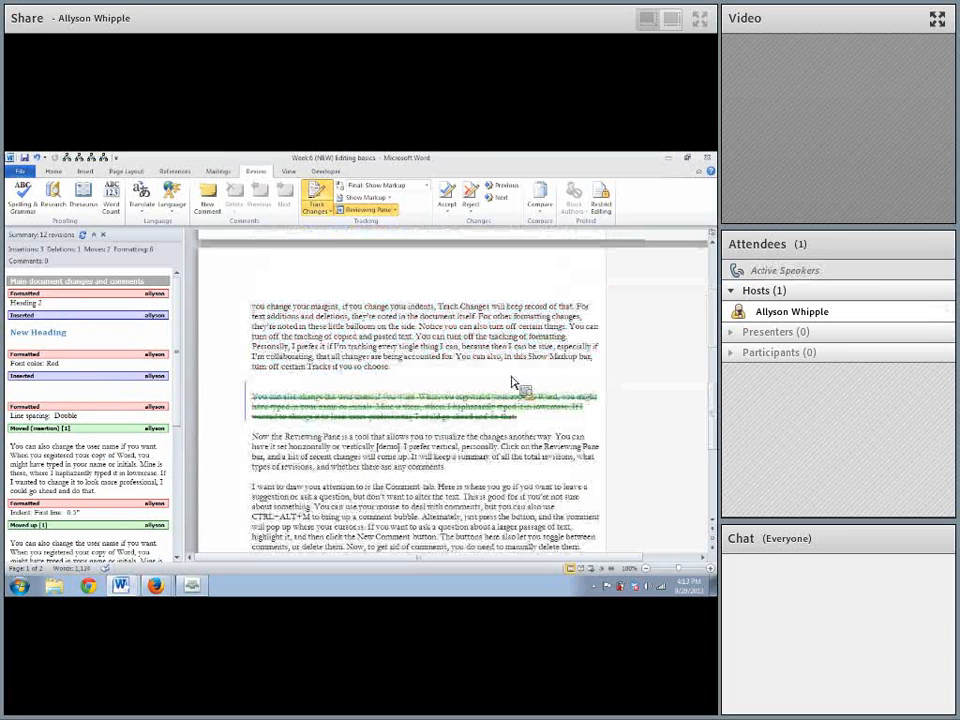
Step: Insert the comment "Ask a question" at the end of the paragraph about accepting and rejecting revisions, after "reject all!"
scroll(512, 383, "up", 6)
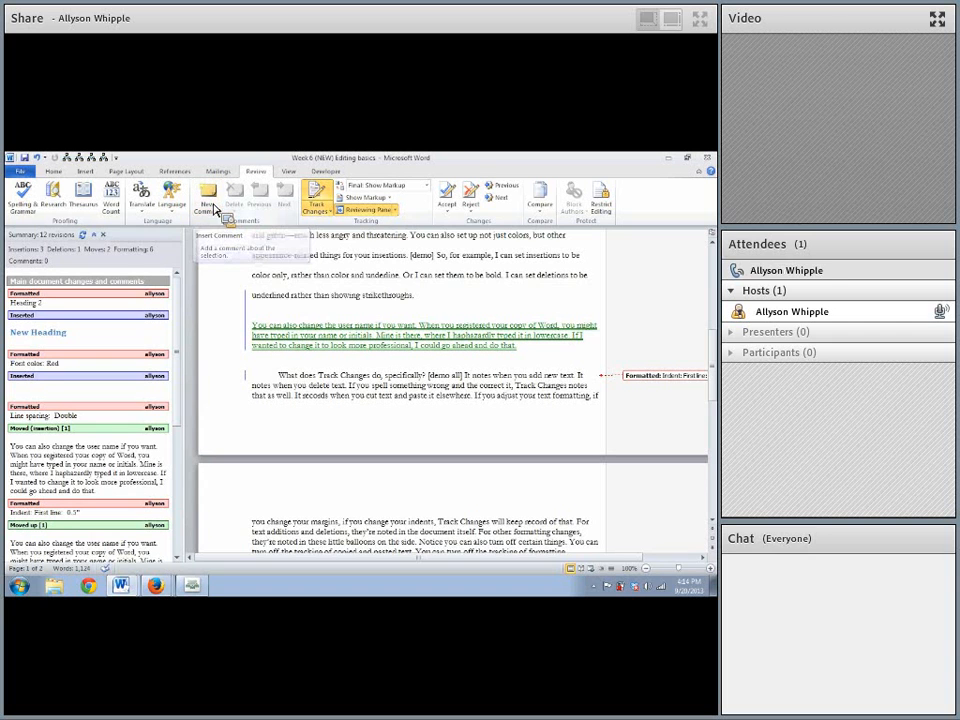
scroll(448, 441, "up", 10)
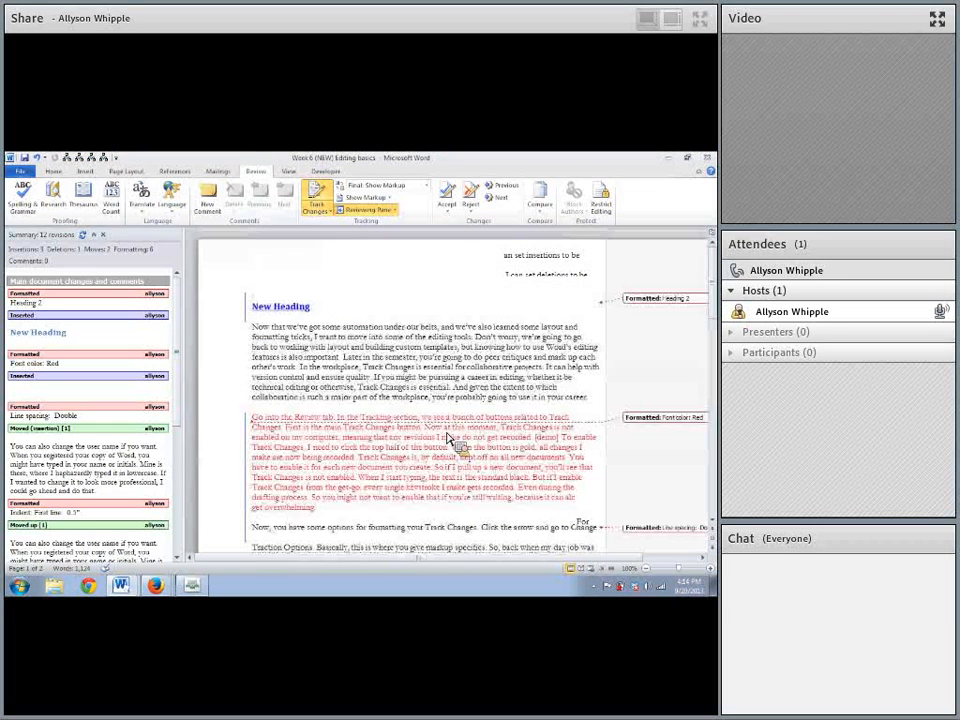
scroll(433, 354, "down", 15)
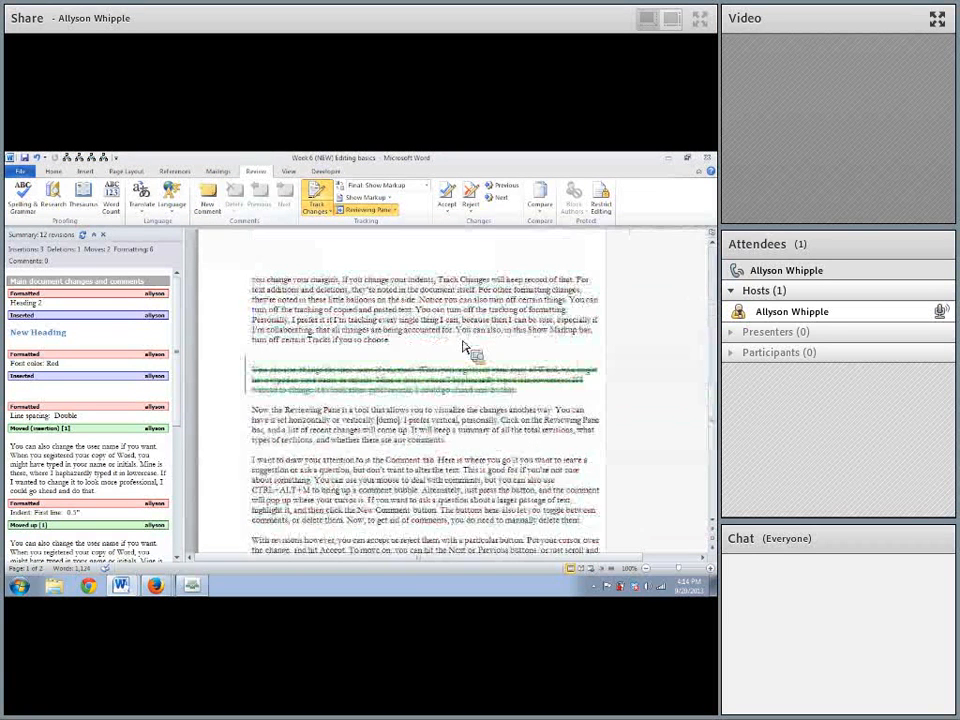
scroll(463, 345, "up", 2)
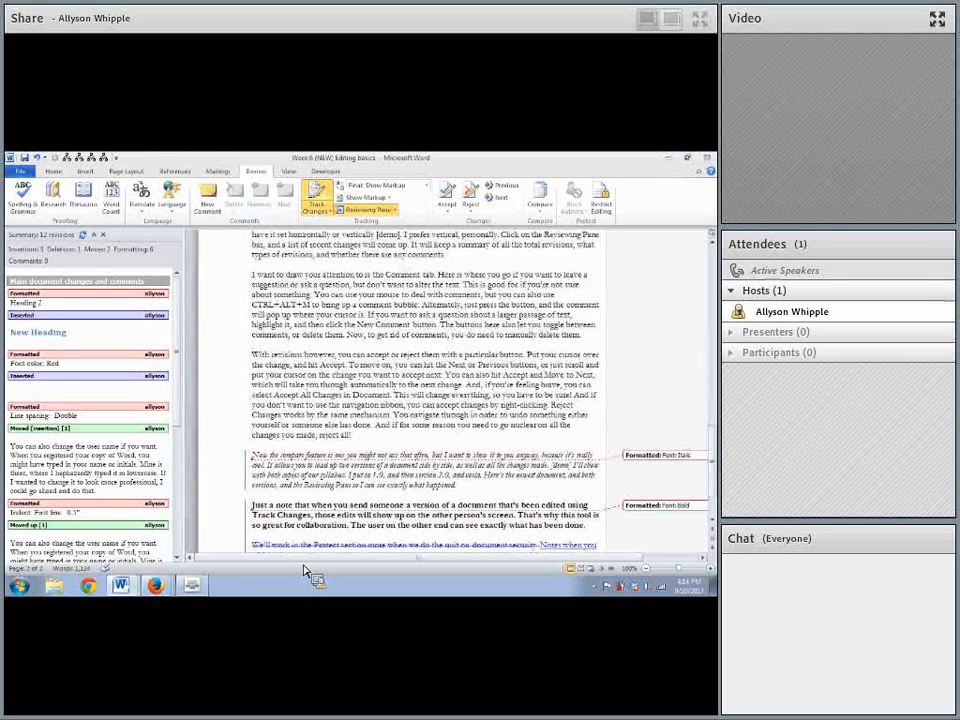
left_click_drag(308, 558, 316, 562)
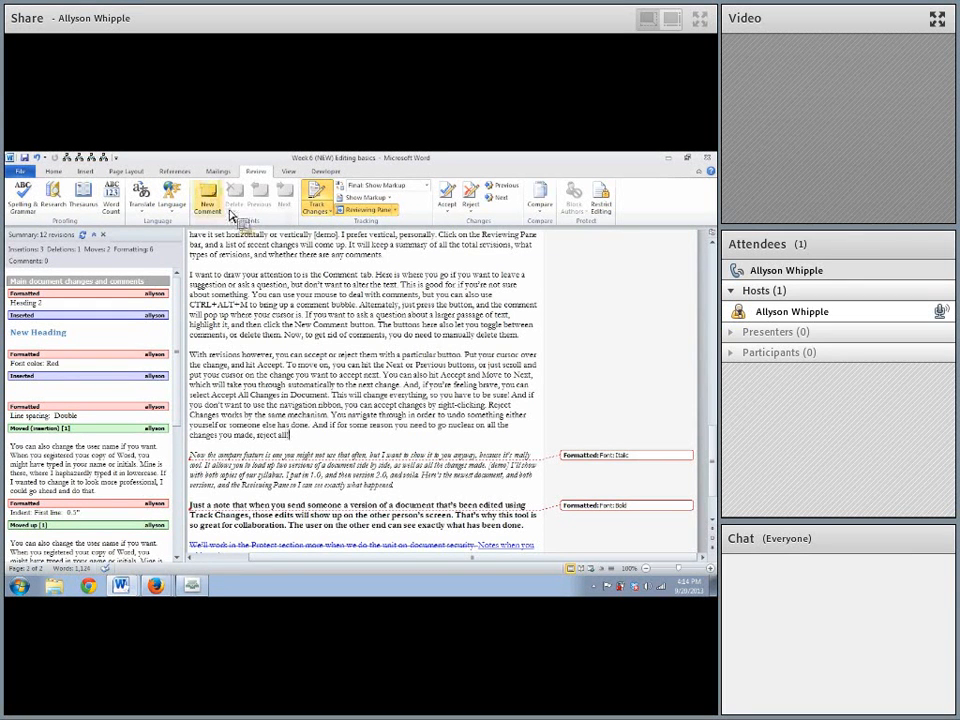
left_click(212, 199)
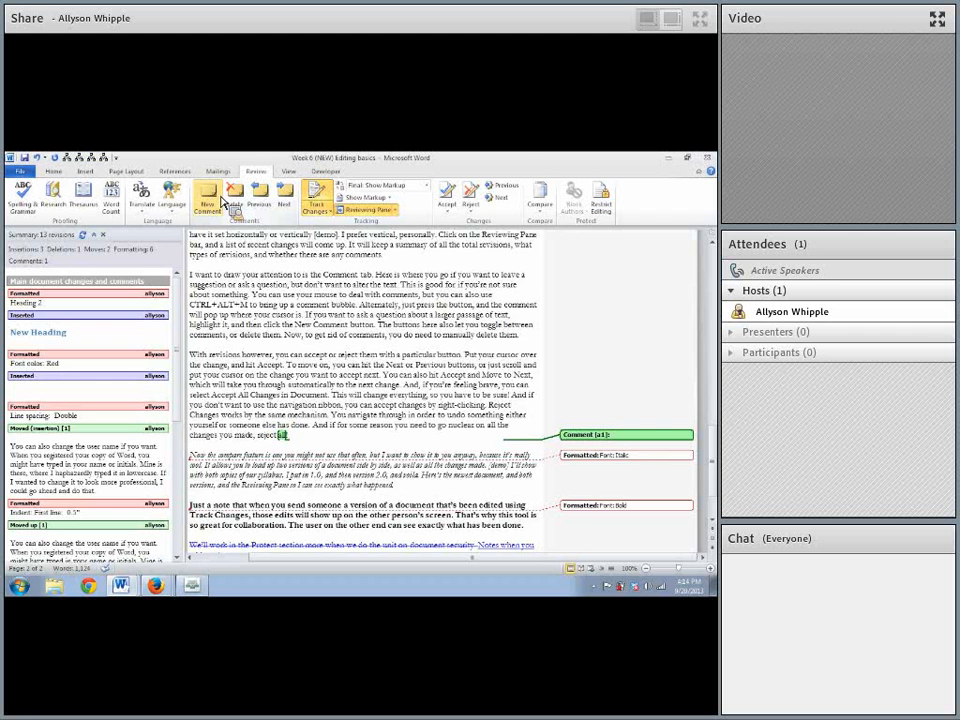
type("A")
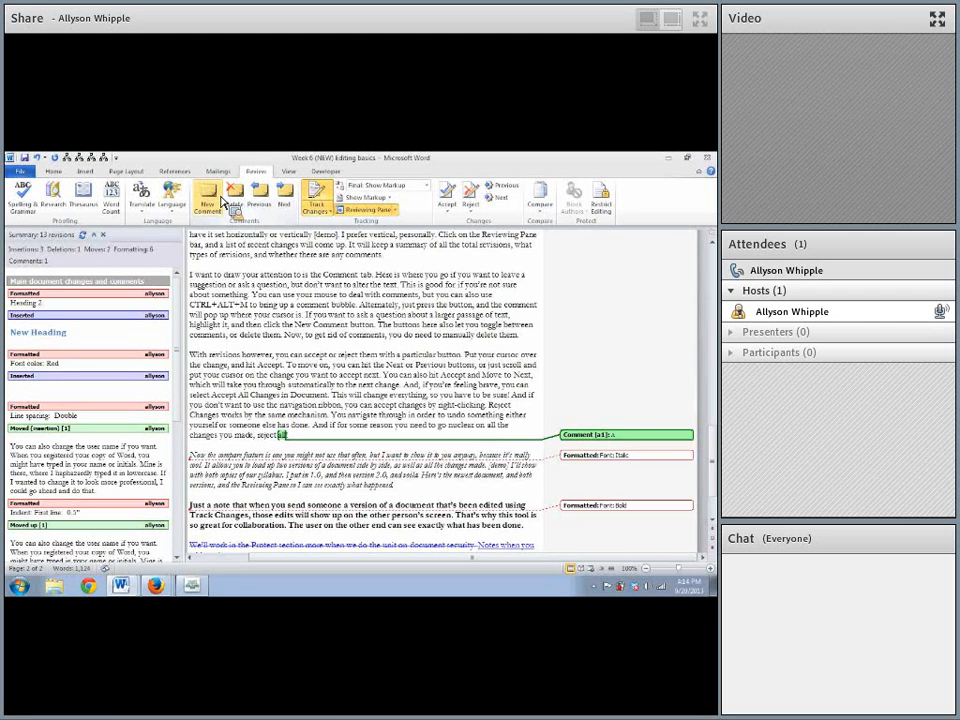
type("sk a question")
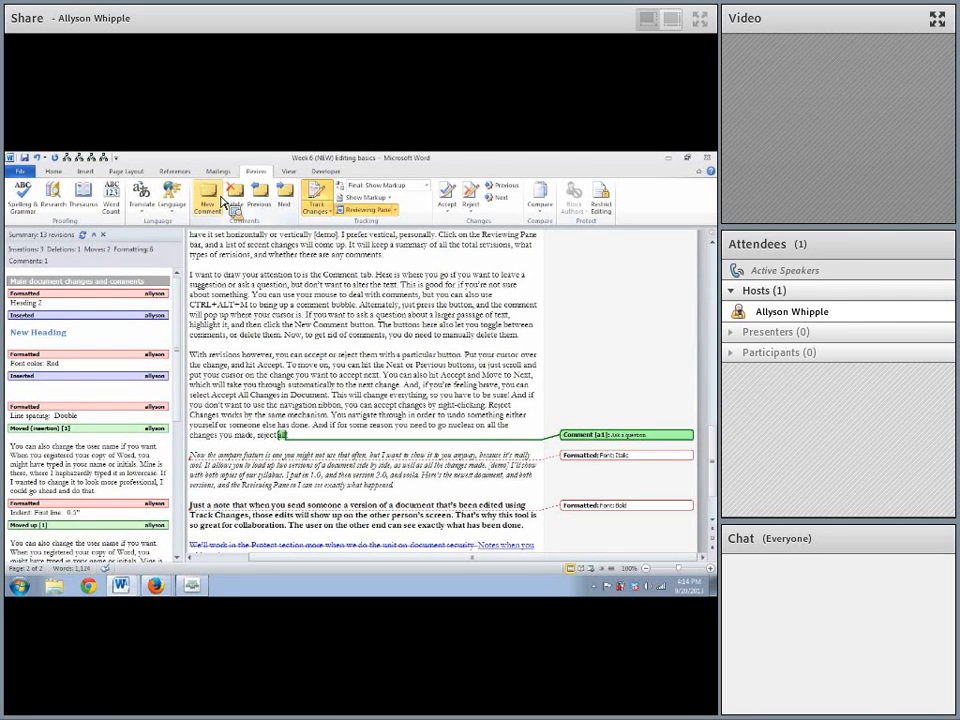
Step: Attach the comment "New comment!!" to the text "CTRL+ALT+M" in the paragraph about the Comment tab
scroll(330, 420, "down", 3)
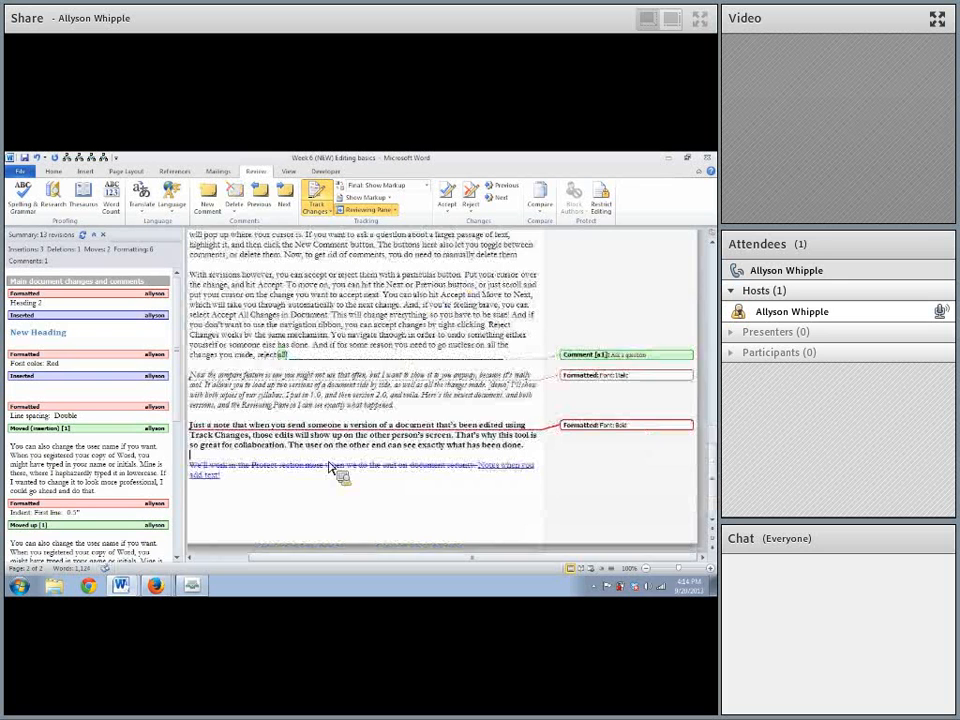
scroll(330, 467, "up", 8)
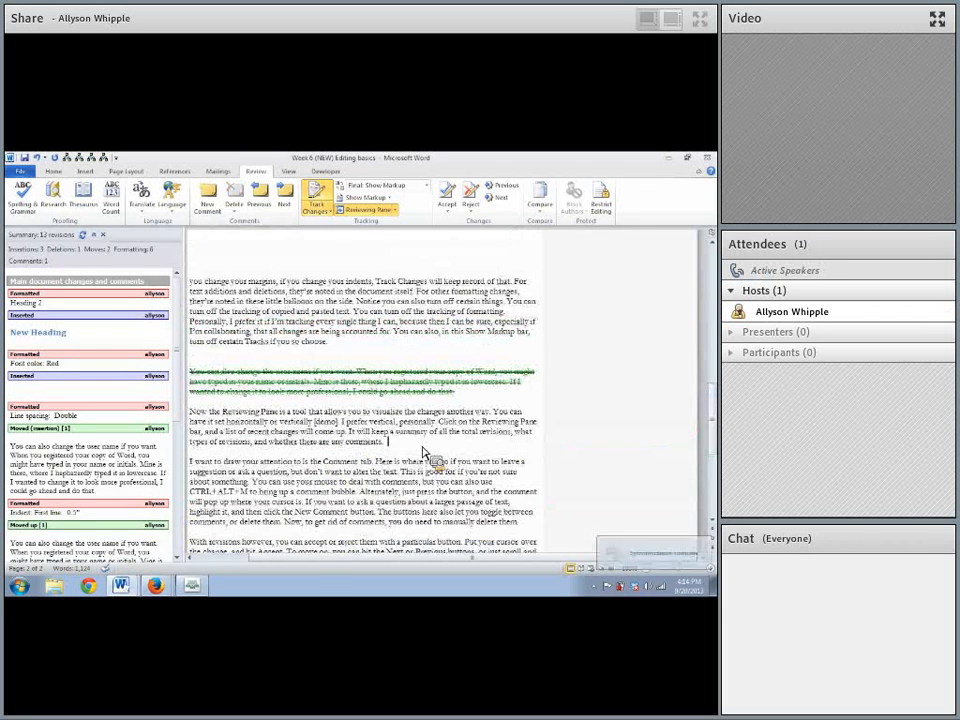
scroll(423, 455, "up", 10)
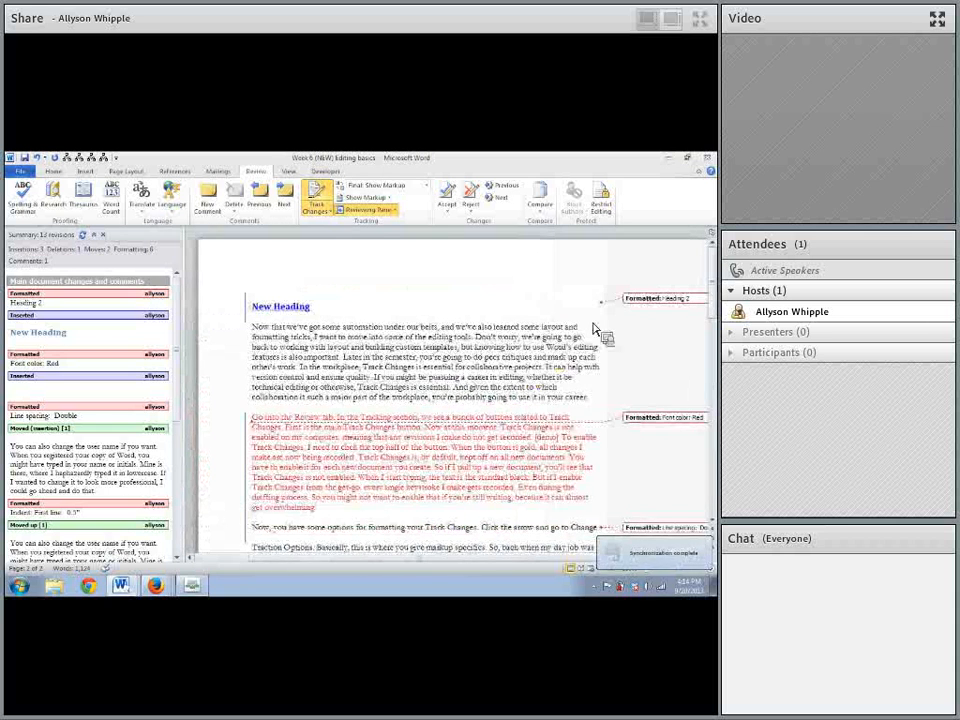
scroll(606, 369, "down", 15)
scroll(598, 366, "down", 6)
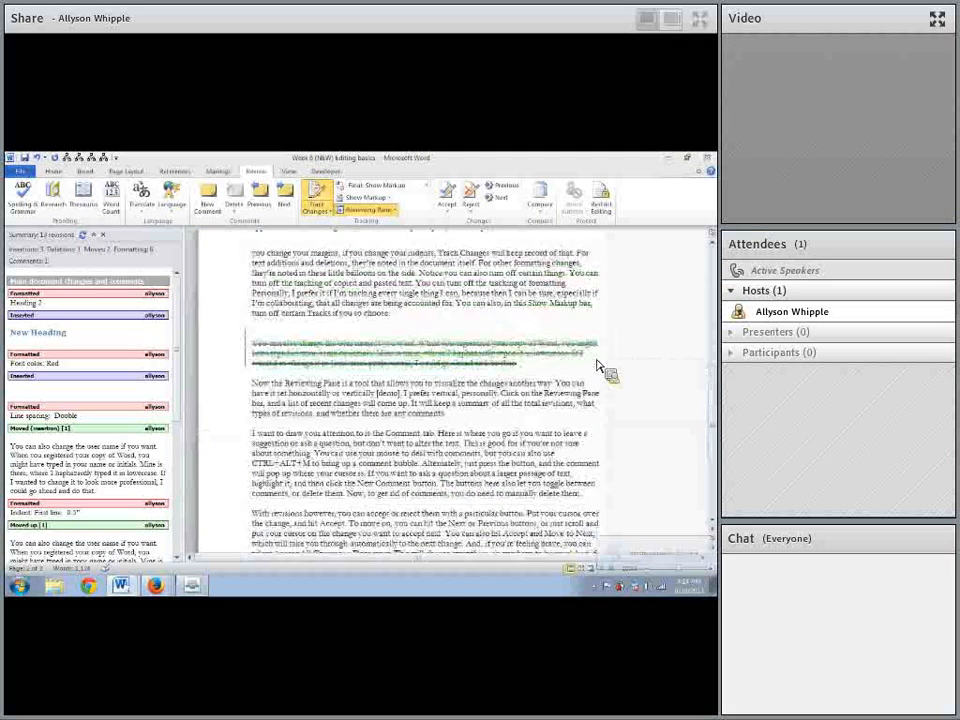
scroll(598, 366, "down", 5)
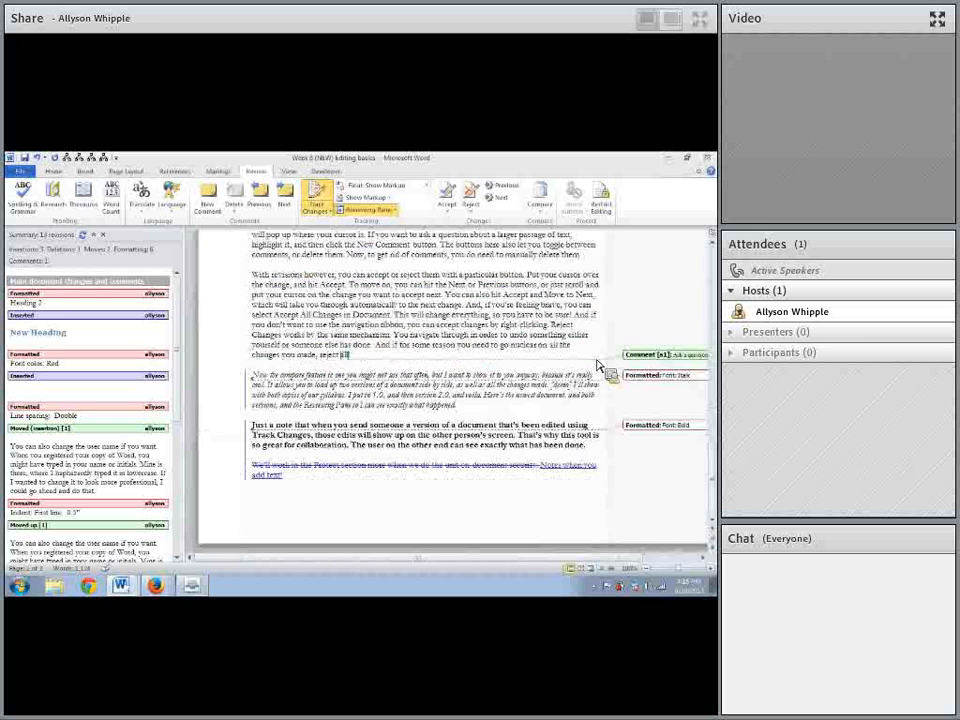
scroll(598, 366, "up", 4)
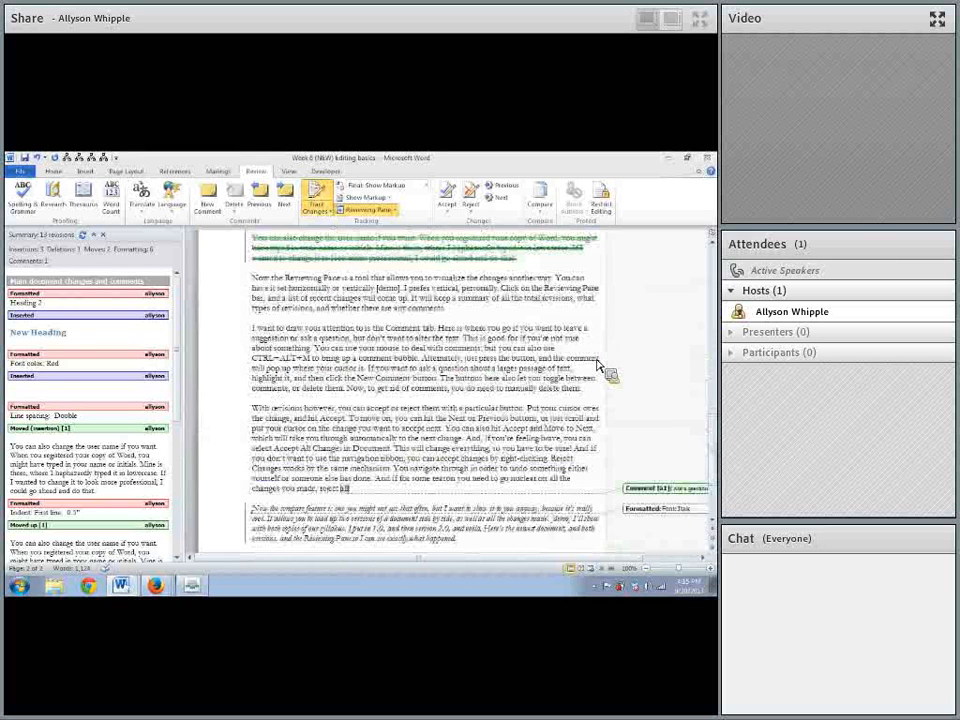
left_click_drag(251, 358, 300, 366)
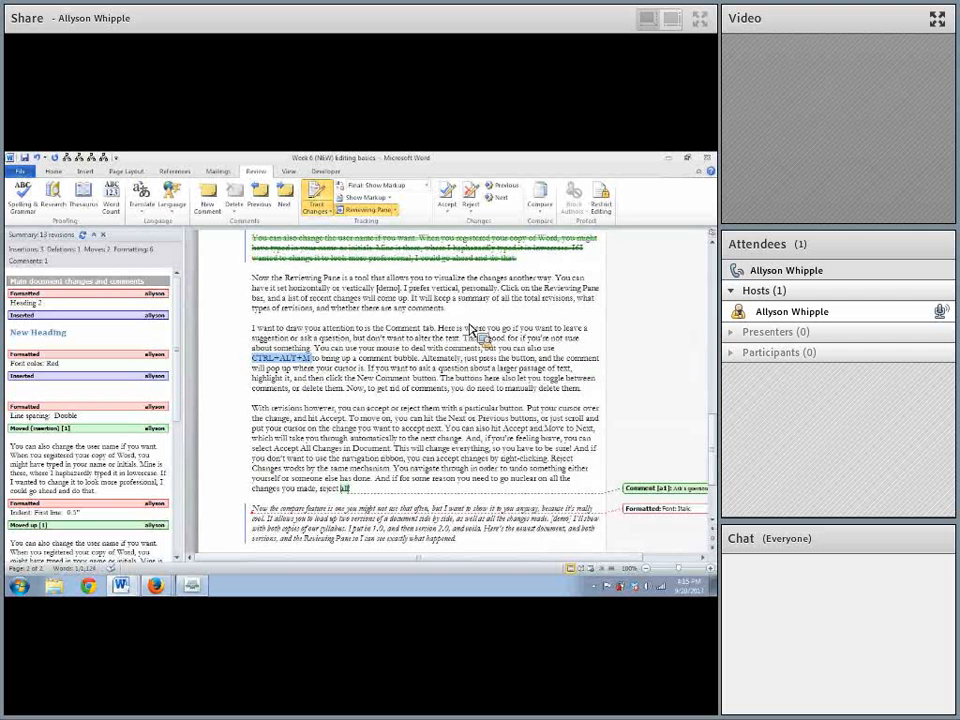
key("ctrl+alt+m")
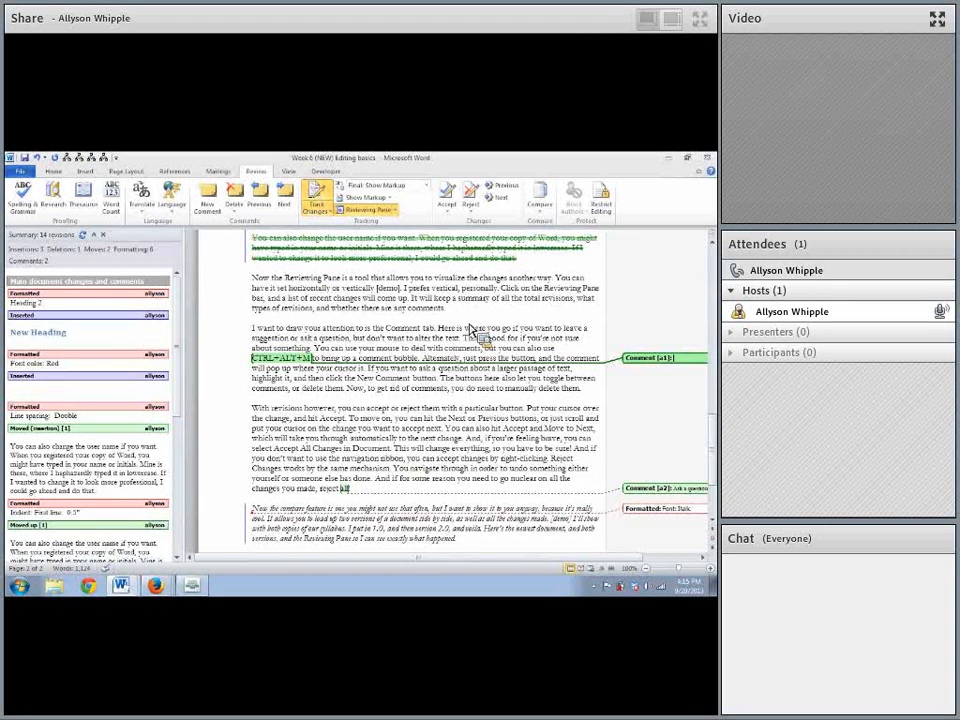
type("New com")
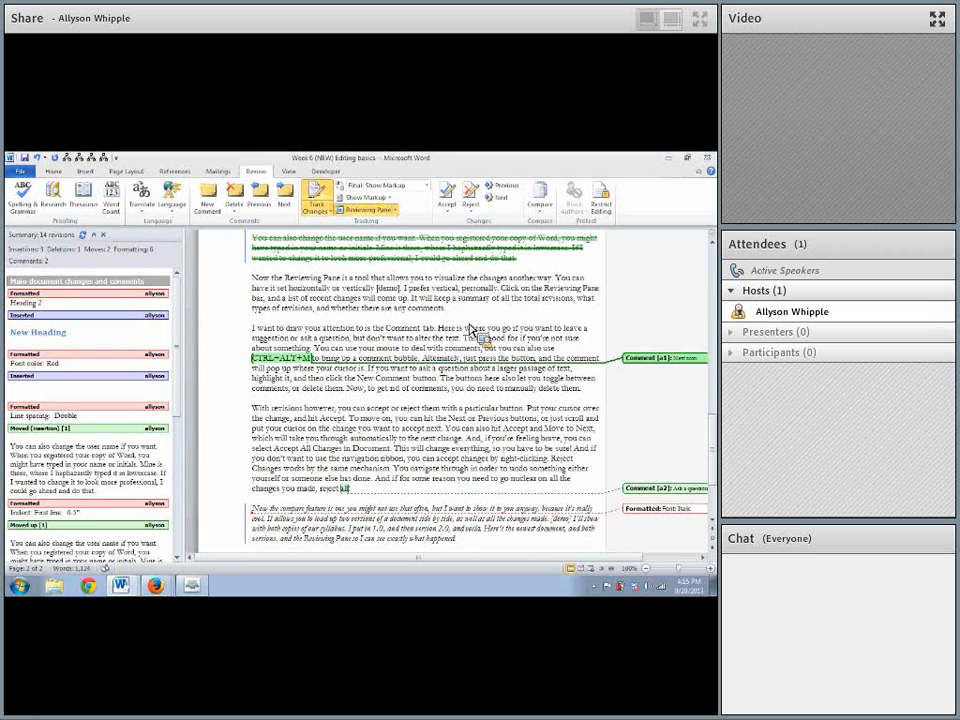
type("ment")
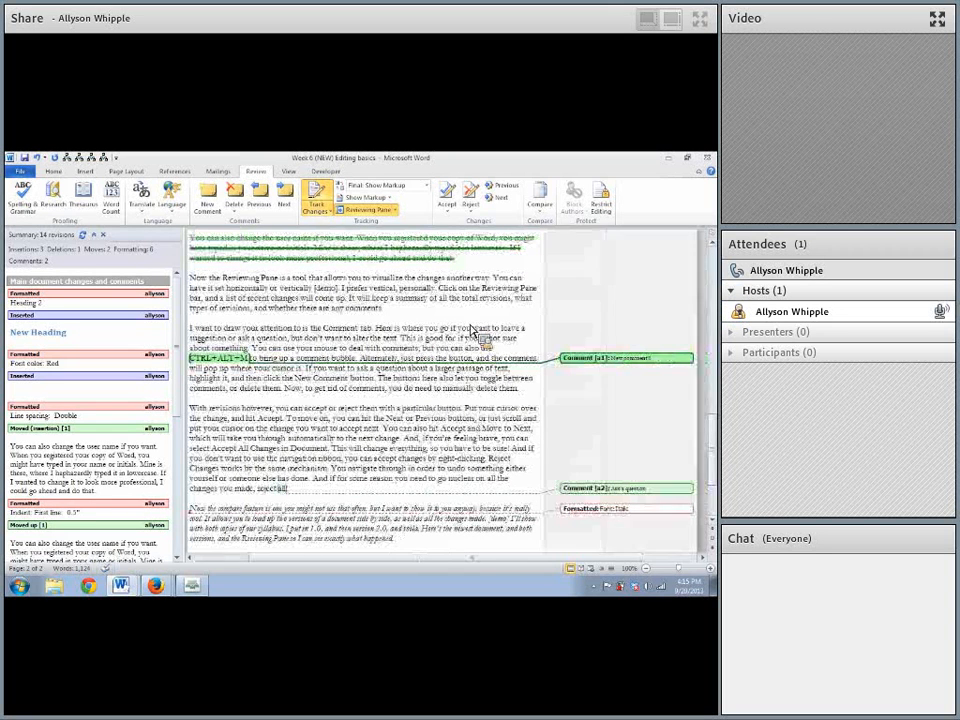
left_click(590, 418)
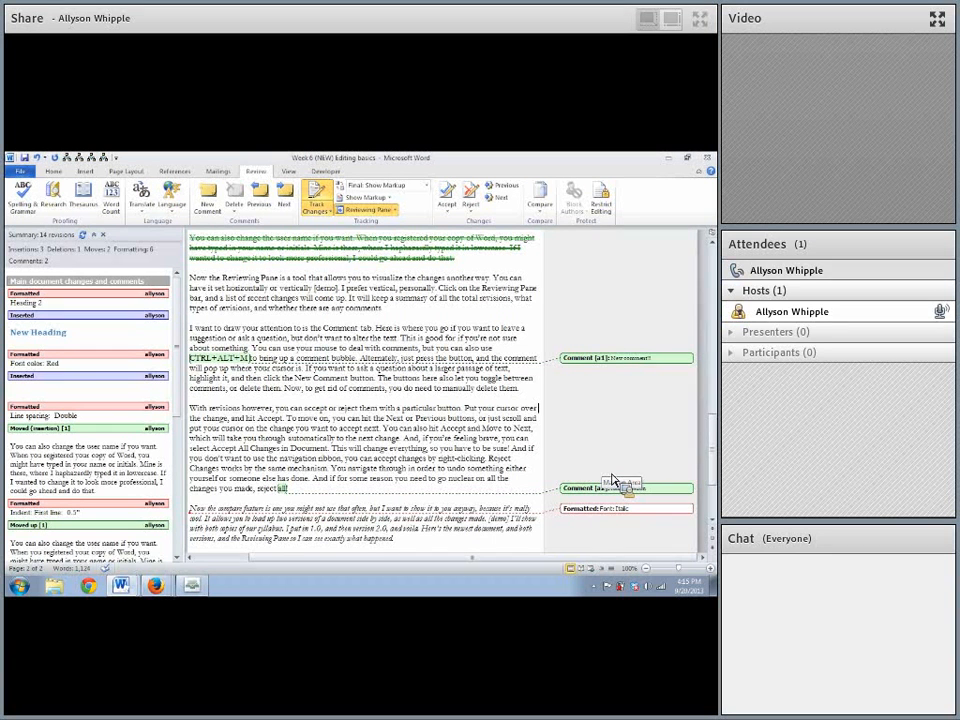
Step: Select the comment on "CTRL+ALT+M", and move to the next comment and back to the previous one
left_click_drag(464, 409, 536, 409)
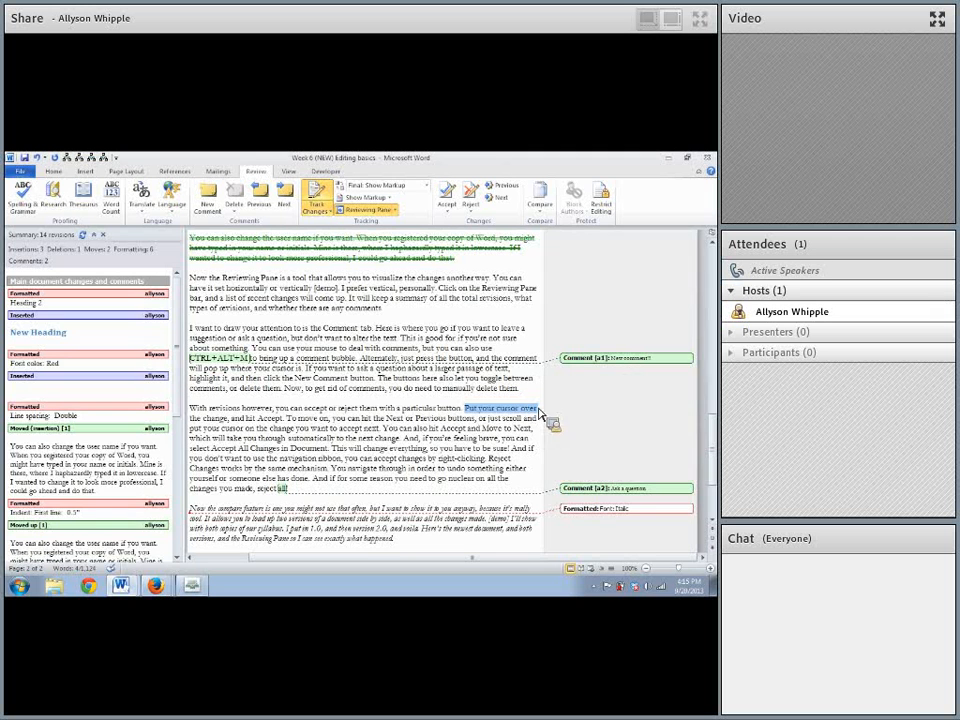
left_click(461, 462)
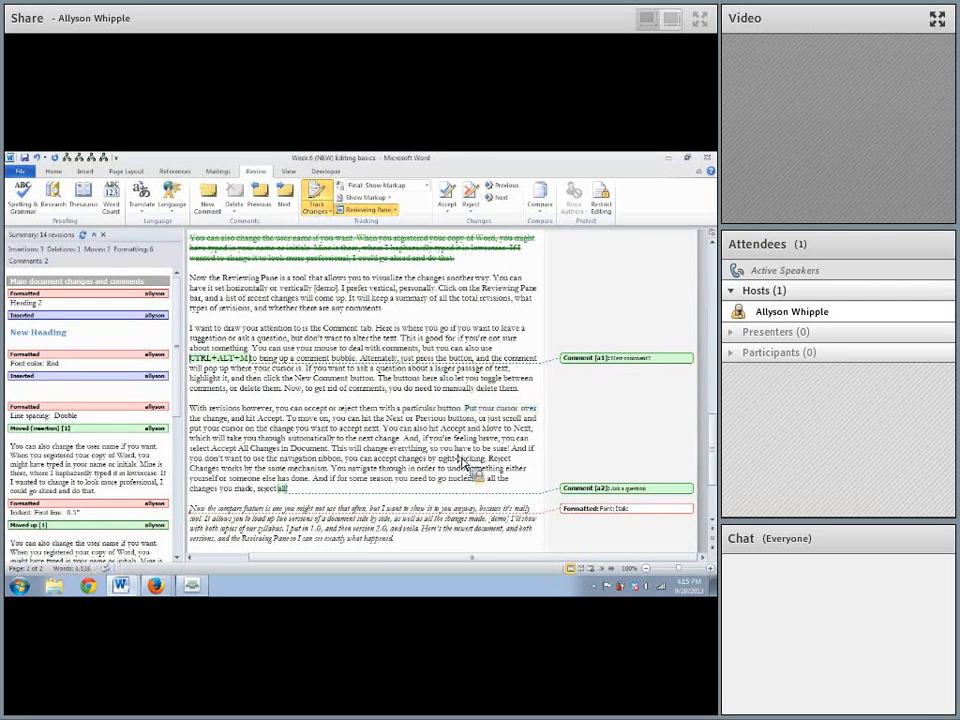
left_click(598, 359)
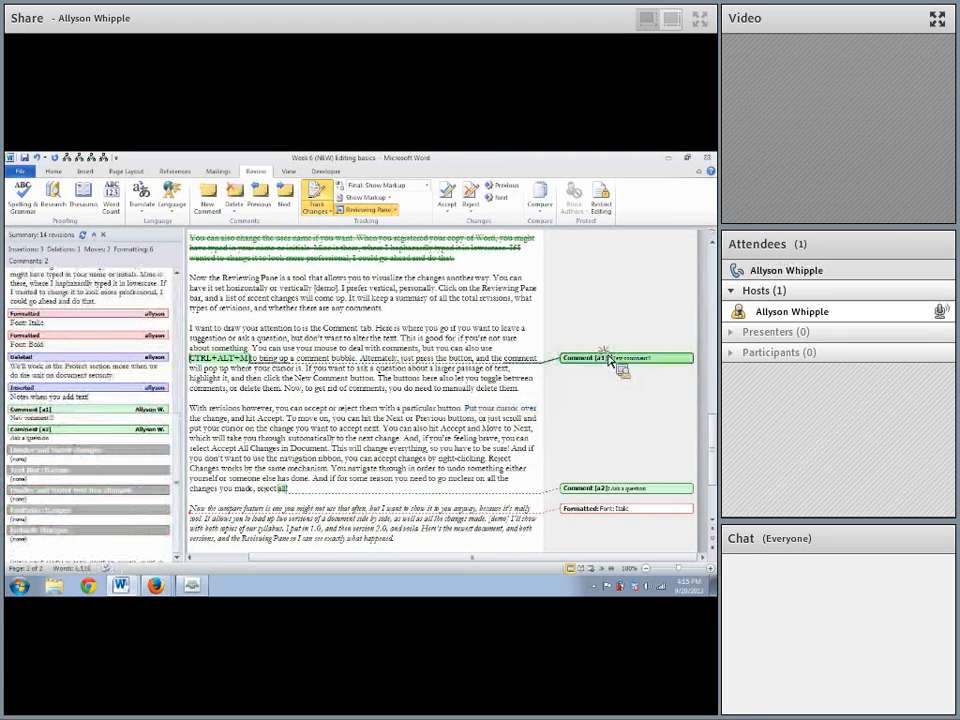
left_click(287, 201)
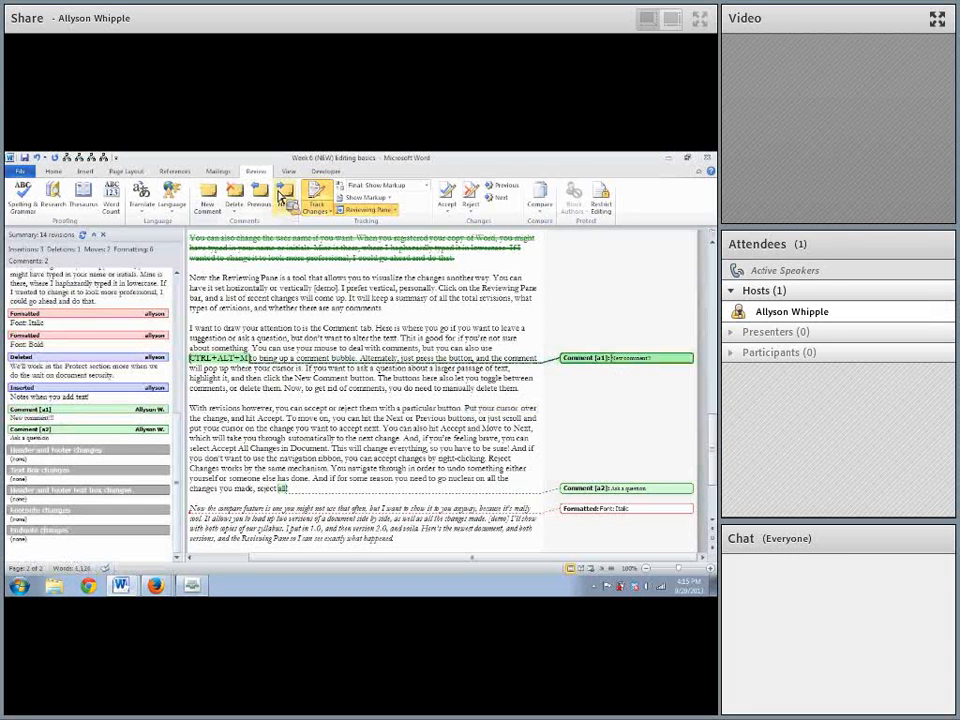
left_click(267, 194)
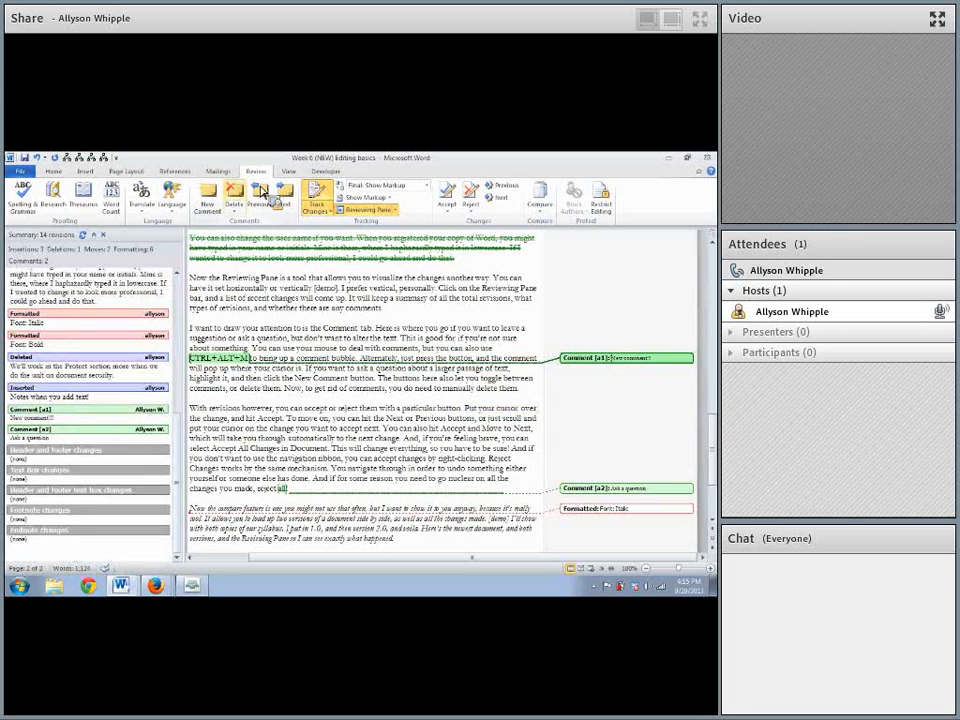
Step: Delete the comment on "CTRL+ALT+M", and delete all remaining comments in the document
left_click(240, 212)
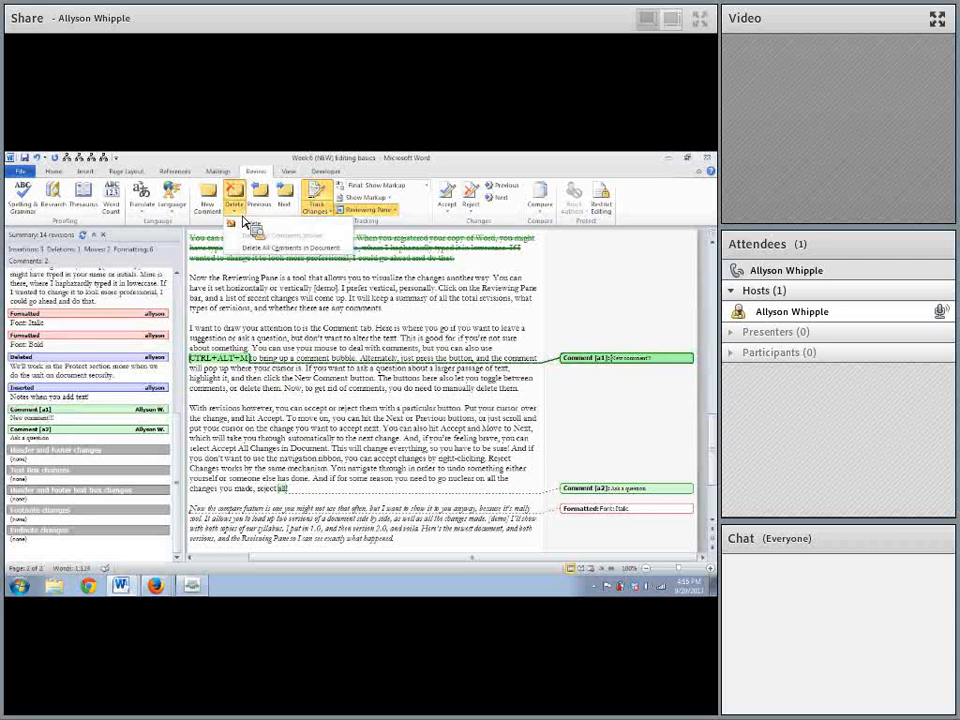
left_click(248, 223)
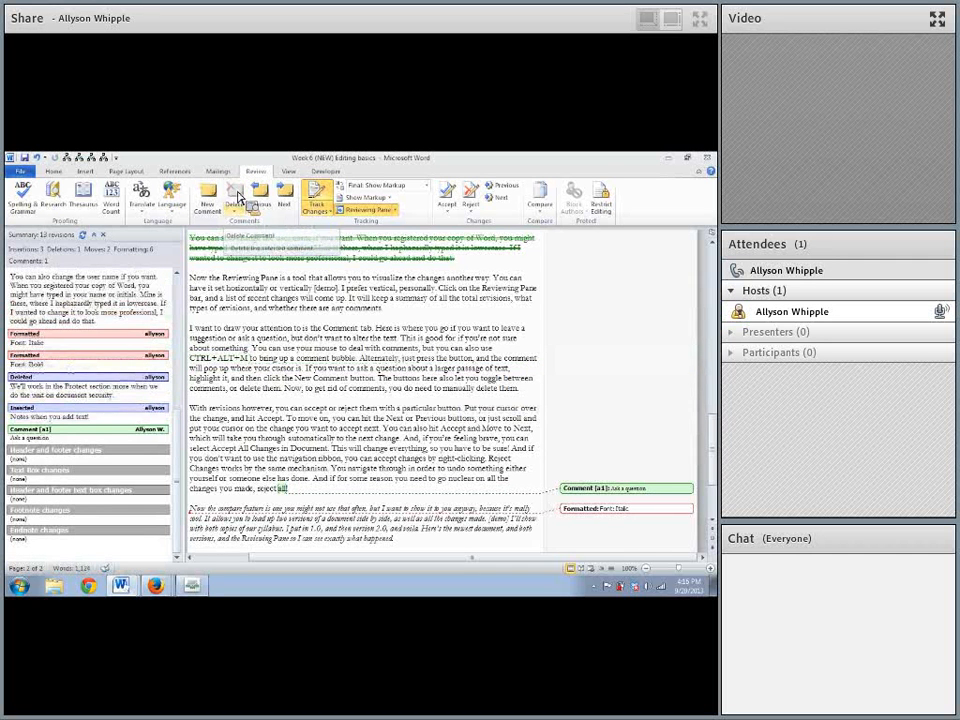
left_click(237, 211)
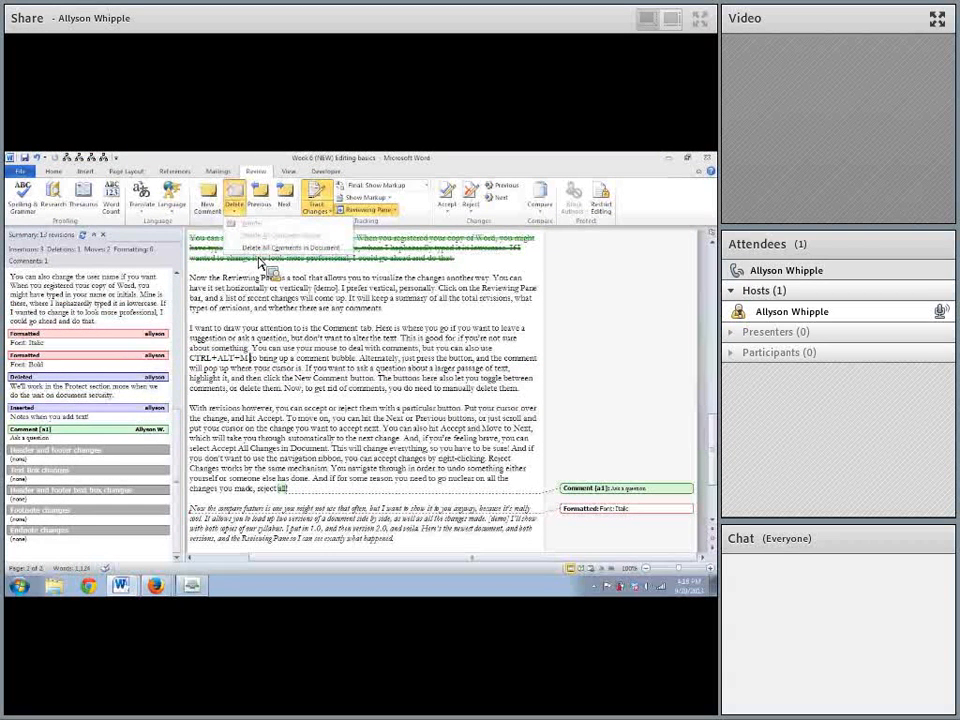
left_click(257, 258)
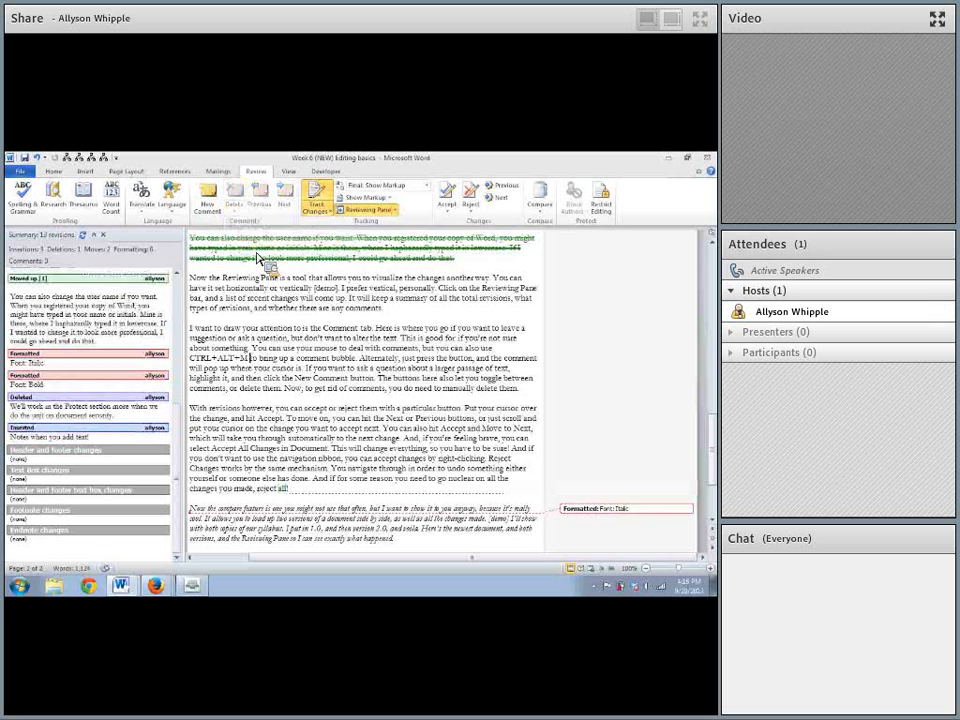
Step: Return to the start of the document and hide the Reviewing Pane
scroll(365, 395, "up", 4)
scroll(361, 391, "up", 5)
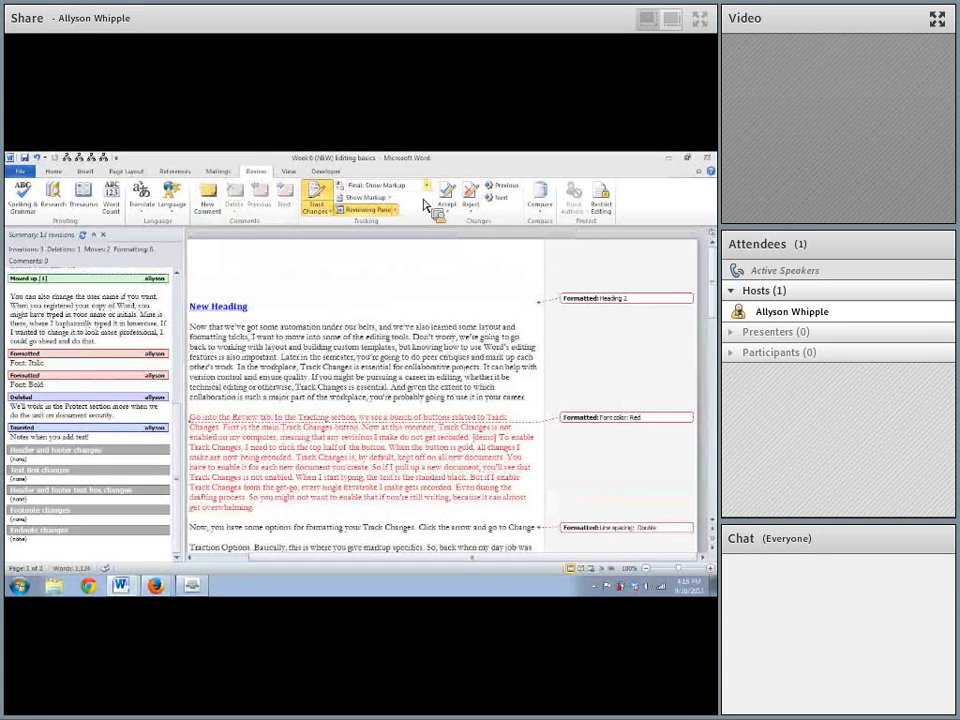
left_click(395, 212)
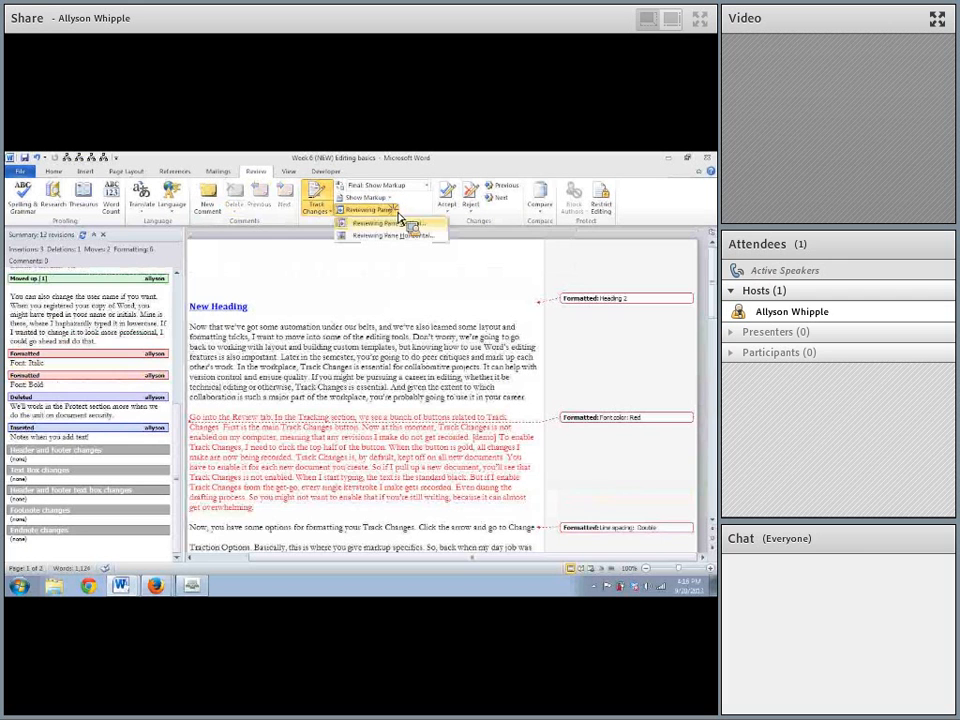
left_click(360, 212)
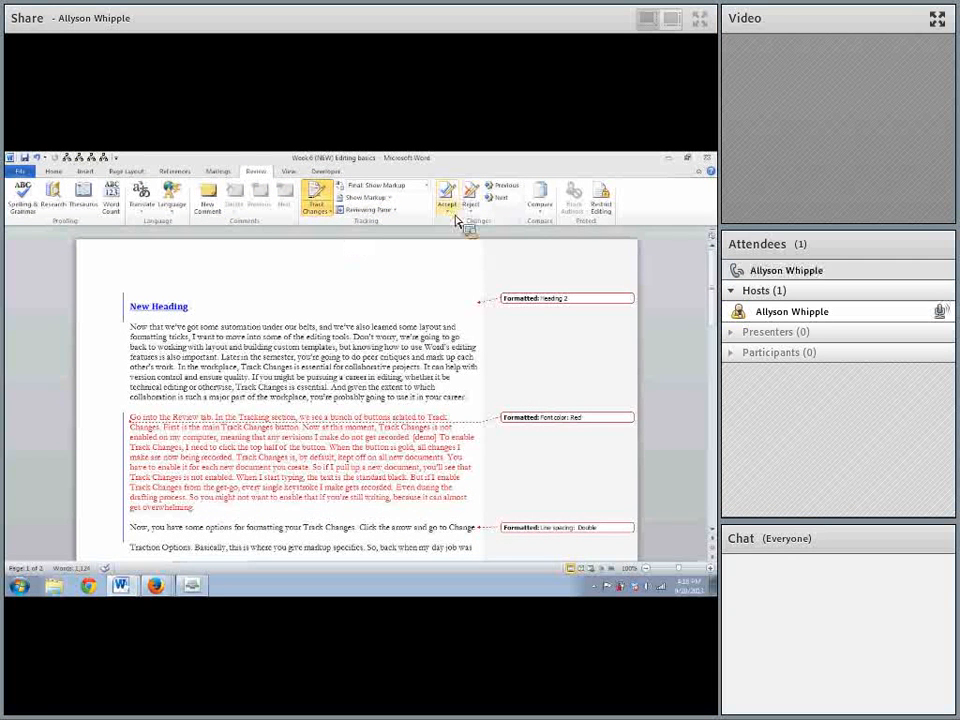
Step: Accept the insertion and Heading 2 formatting of "New Heading", and the red font color change in the "Go into the Review tab" paragraph
left_click(187, 313)
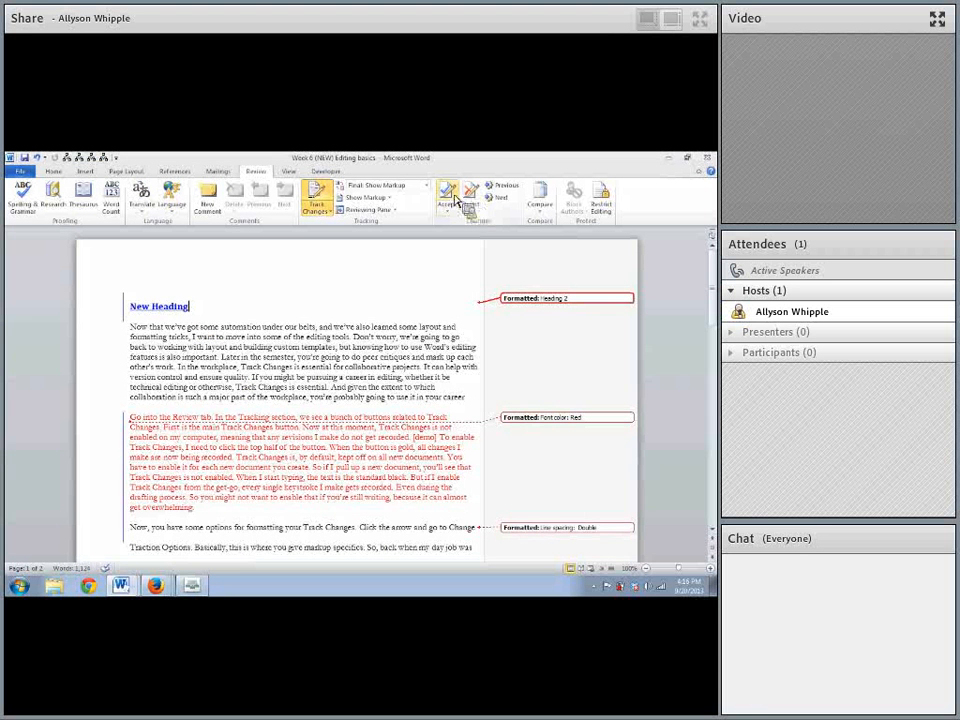
left_click(455, 200)
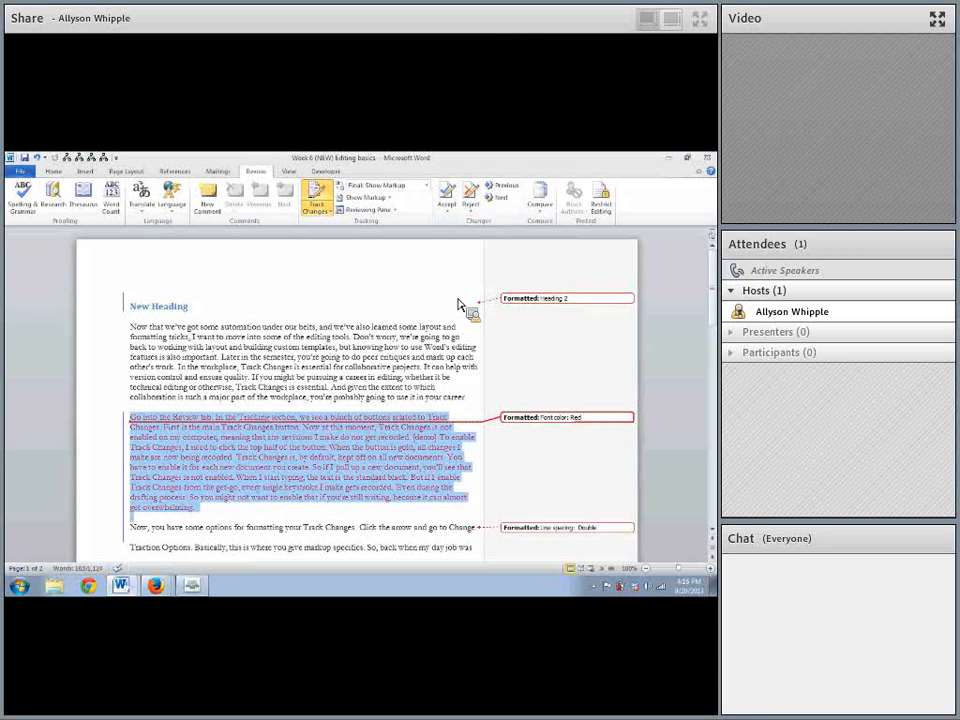
left_click_drag(459, 304, 172, 320)
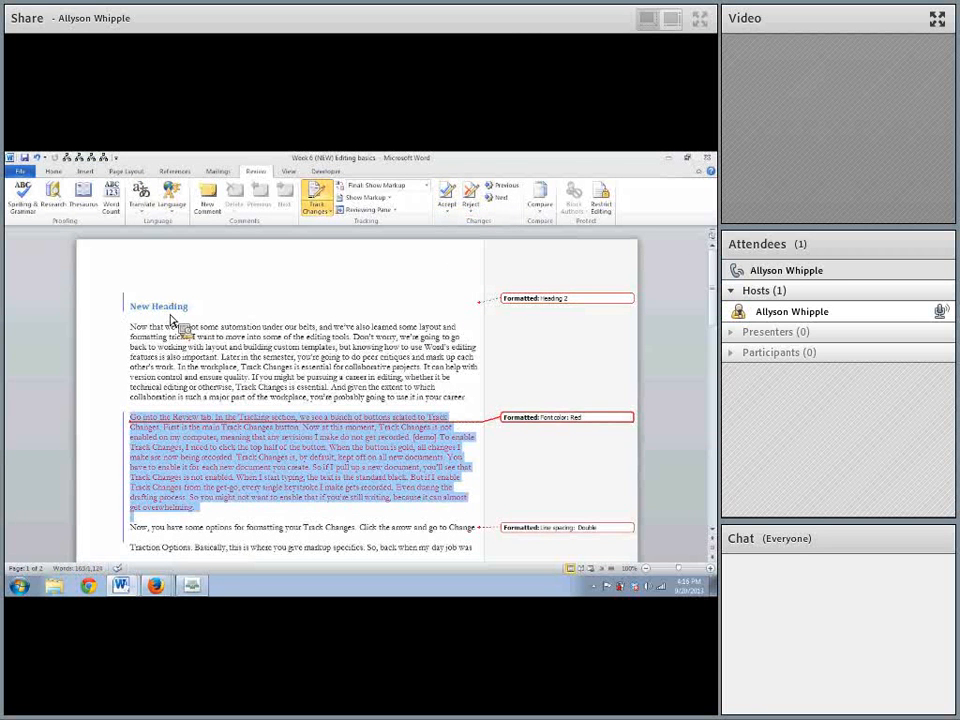
left_click(555, 300)
left_click(452, 196)
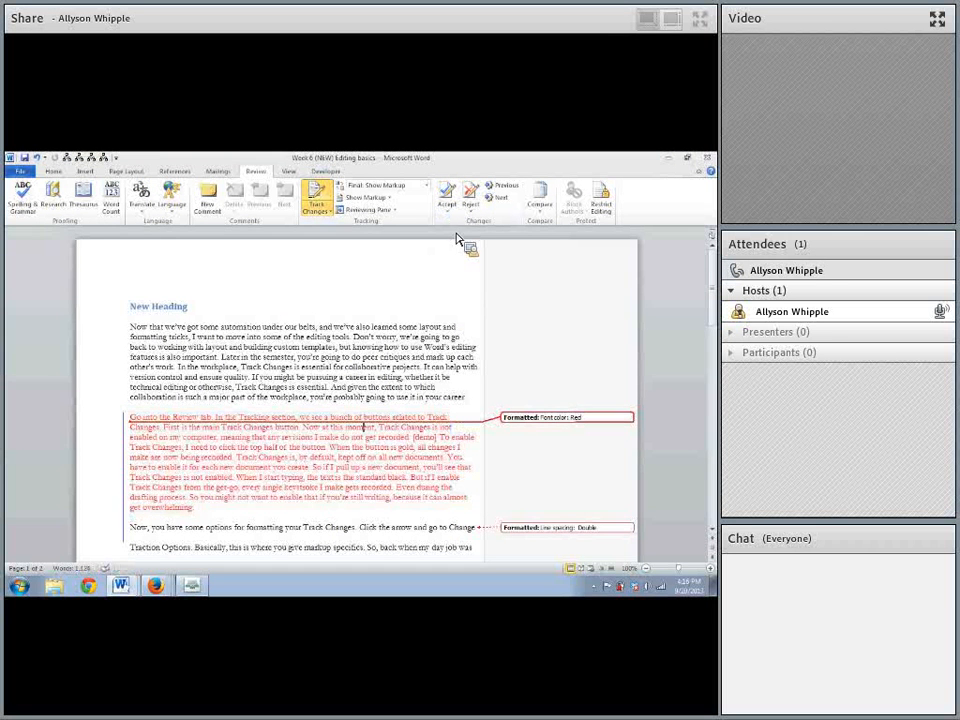
left_click(448, 196)
Step: Accept the double line spacing change and the moved paragraph about changing the user name, moving on to the next change
scroll(428, 343, "down", 3)
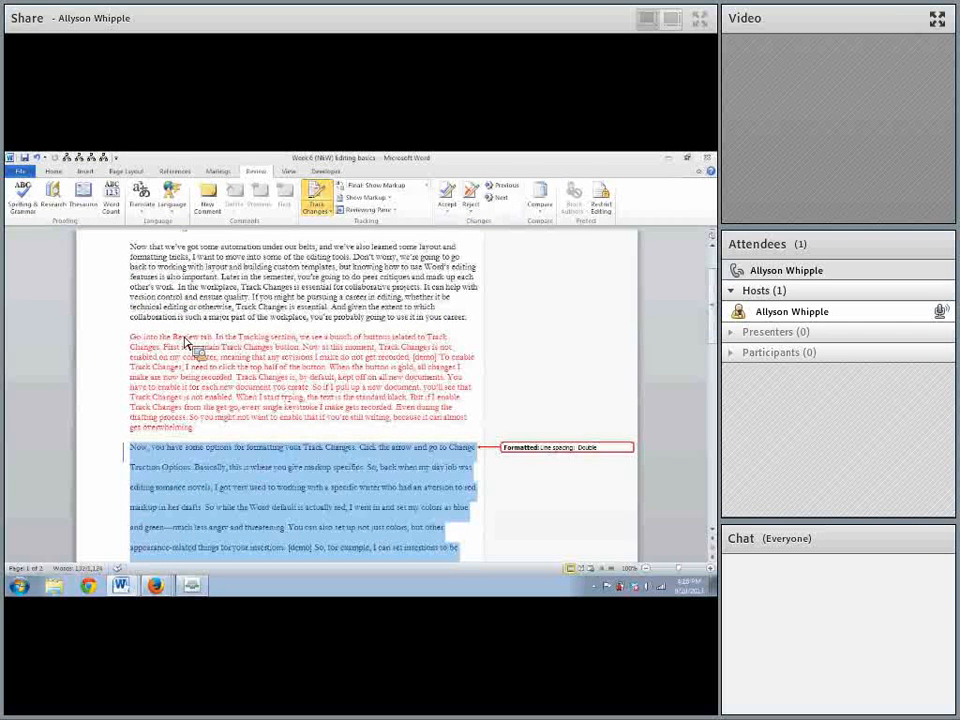
scroll(162, 348, "down", 5)
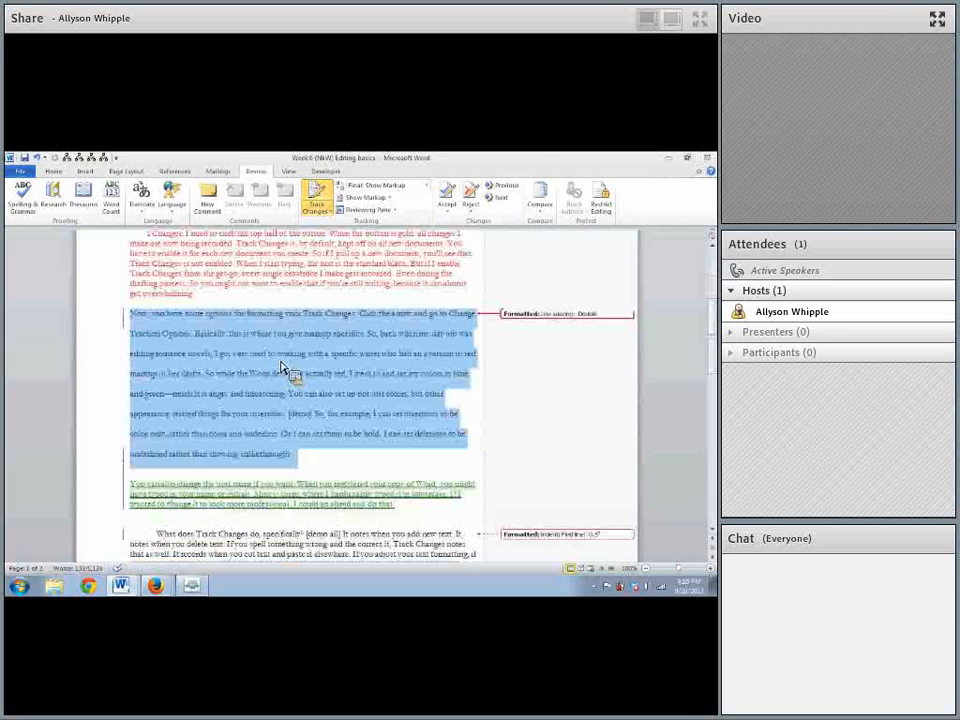
left_click(455, 199)
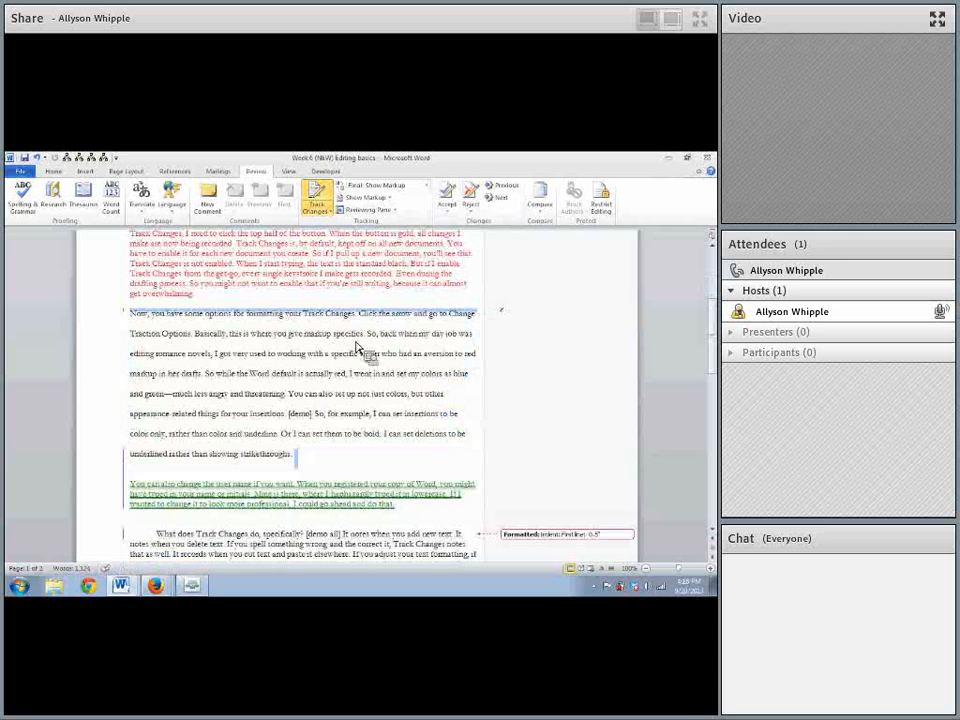
left_click(447, 209)
left_click(462, 221)
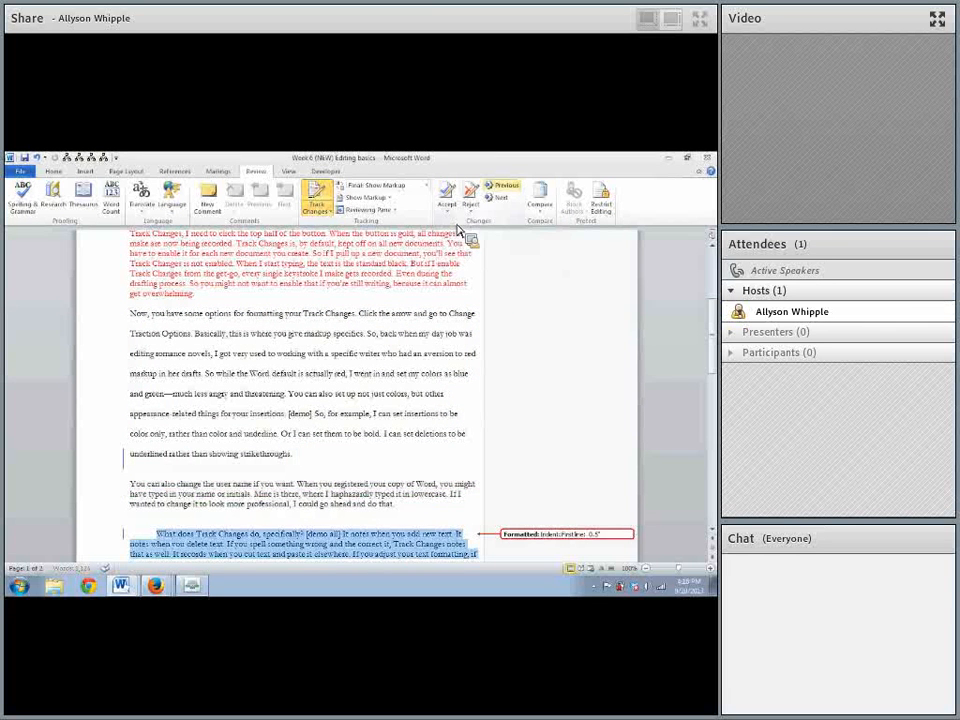
Step: Step forward and back through the remaining tracked changes, and accept all changes in the document
left_click(503, 197)
left_click(504, 188)
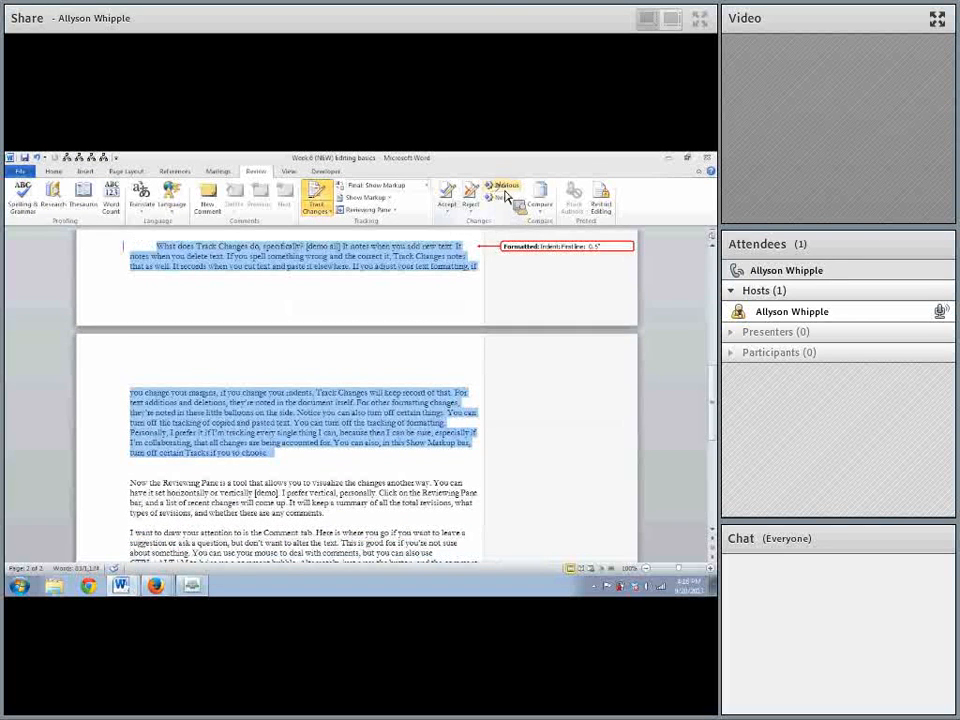
left_click(504, 197)
left_click(449, 208)
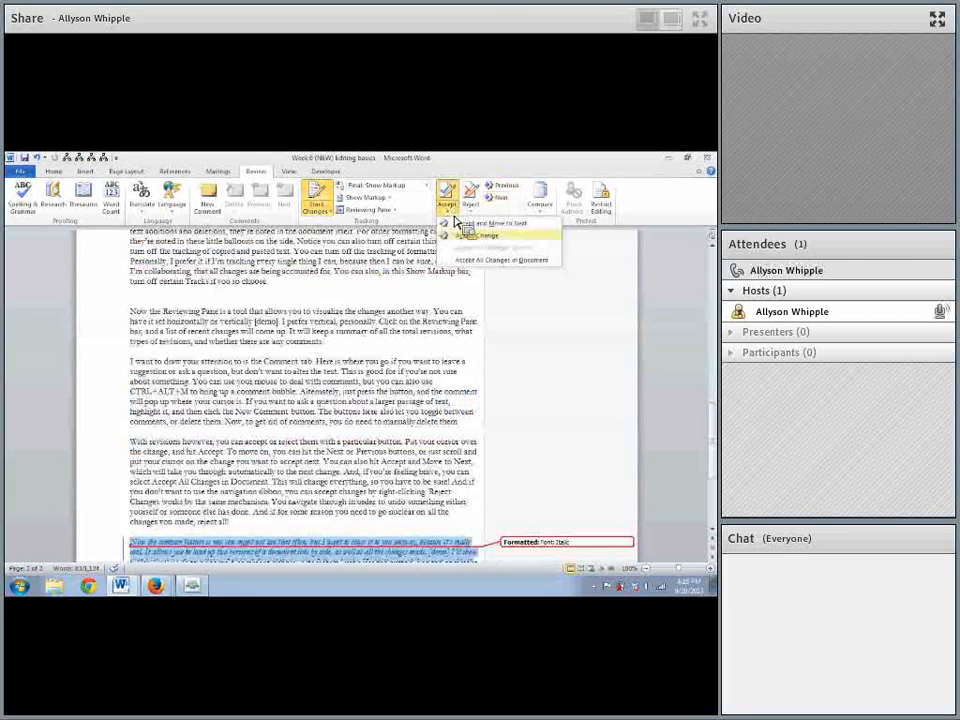
left_click(512, 262)
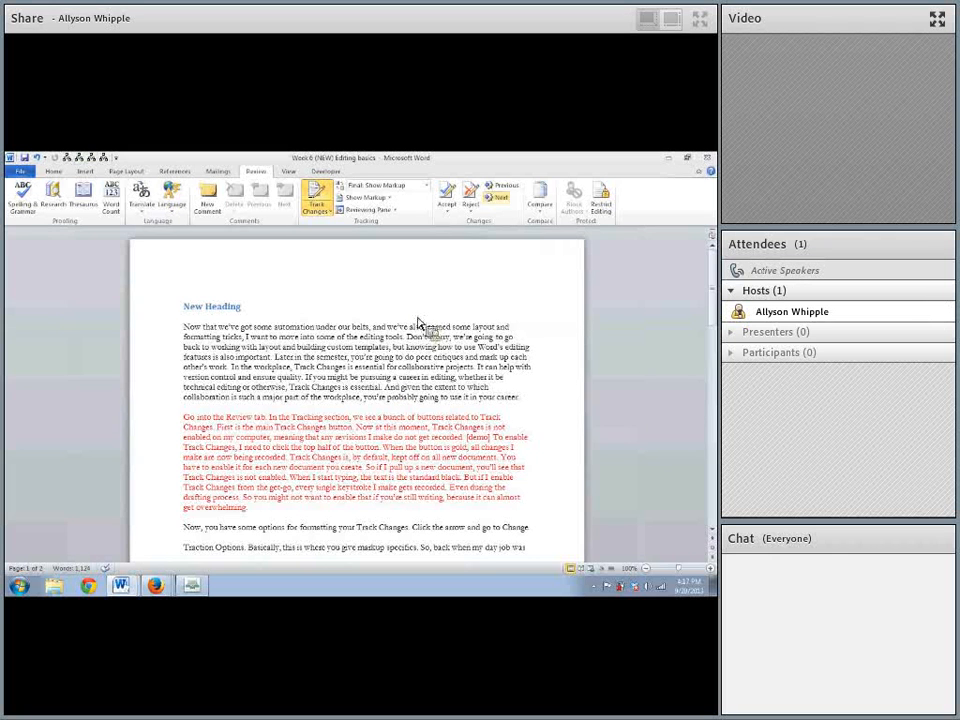
Step: Go through the options for rejecting tracked changes, from rejecting one and moving on to rejecting all in the document
left_click(471, 210)
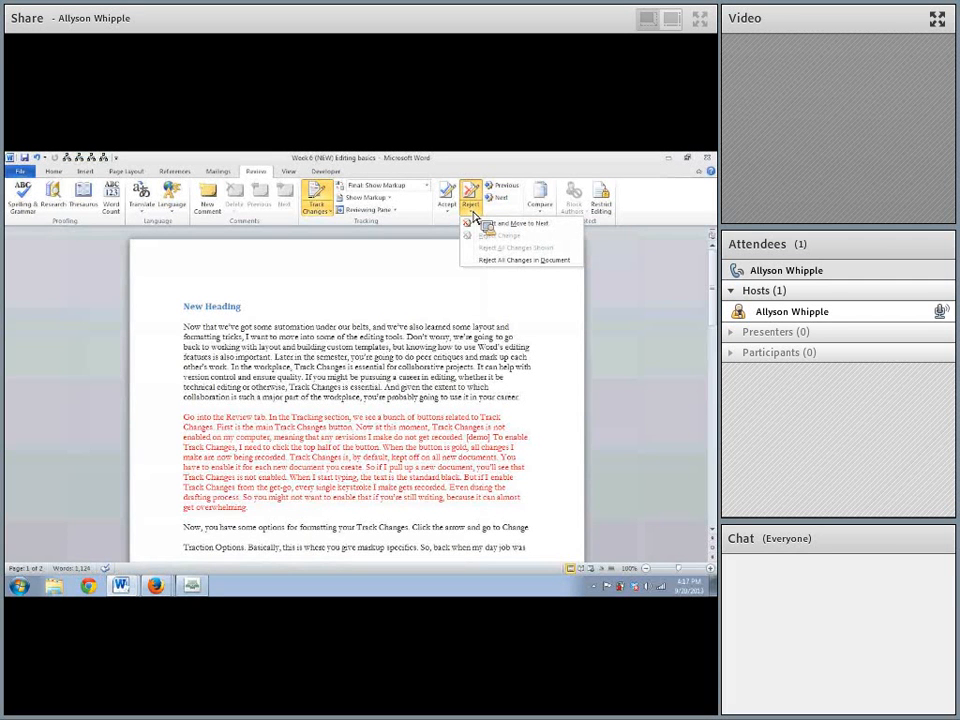
left_click(472, 212)
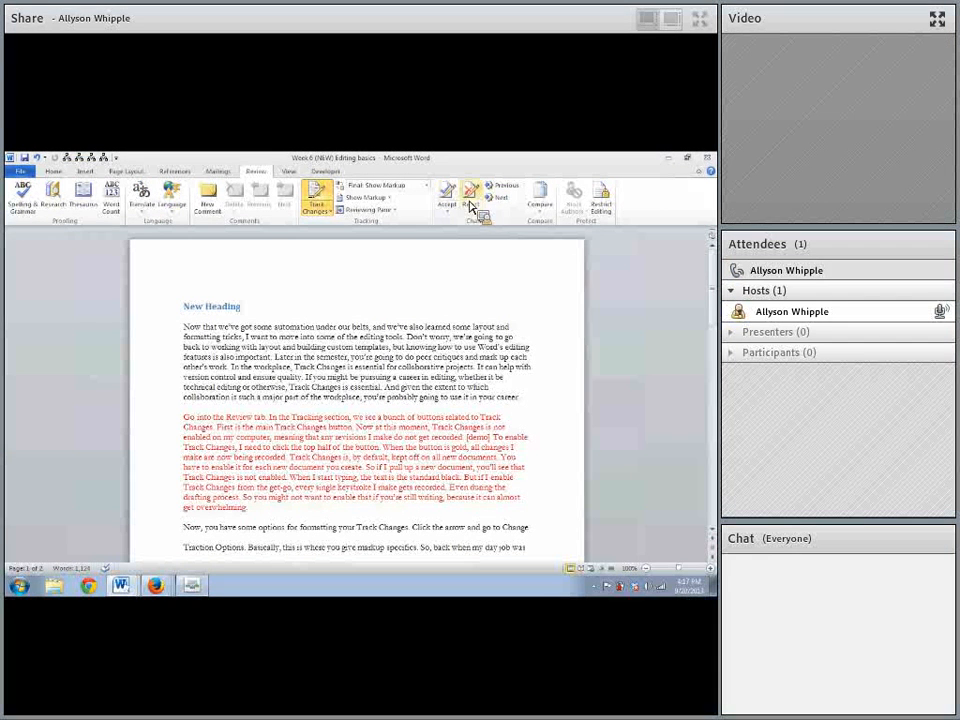
left_click(472, 208)
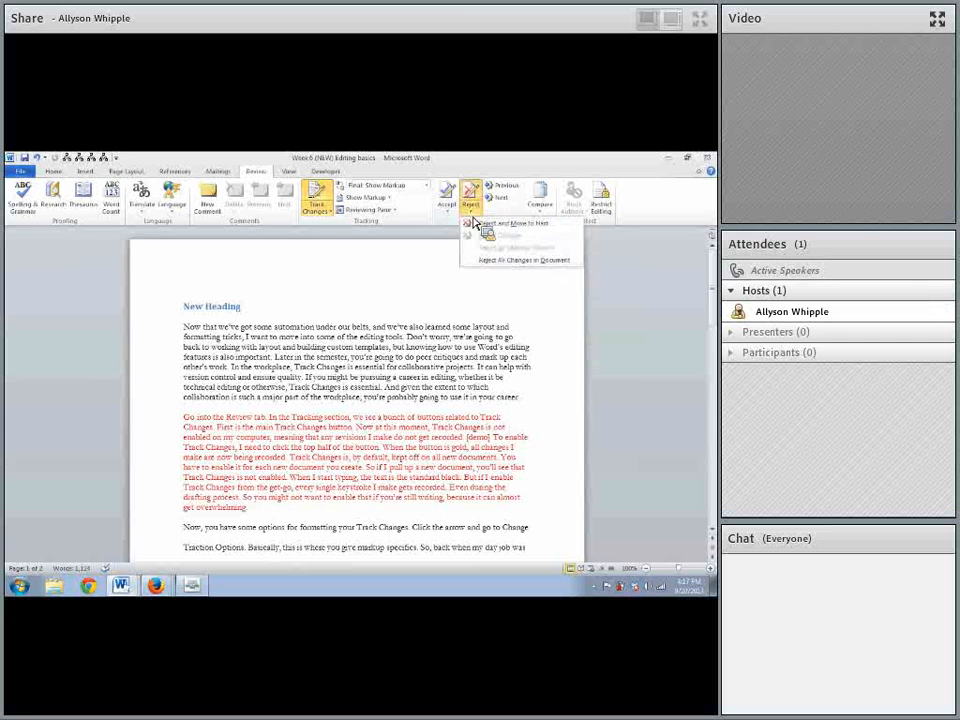
left_click(484, 225)
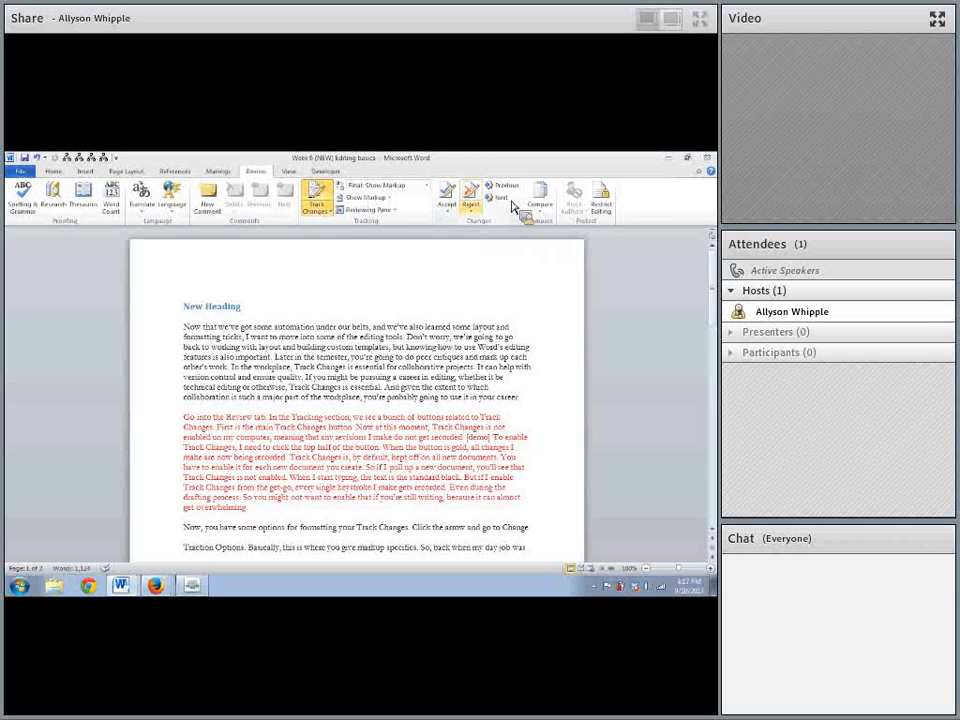
left_click(471, 208)
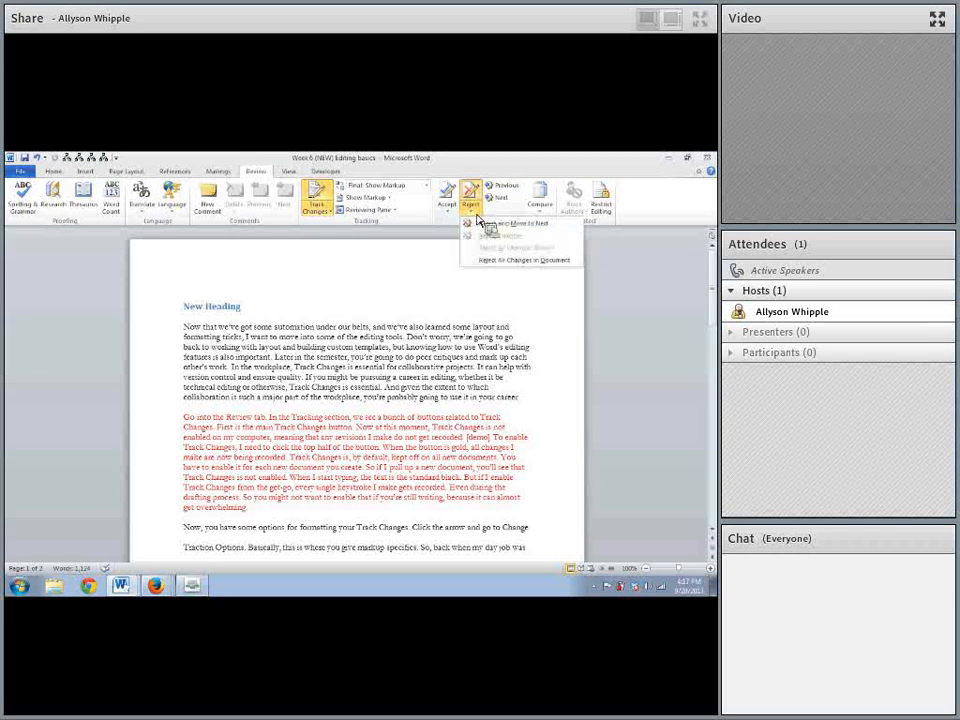
left_click(504, 264)
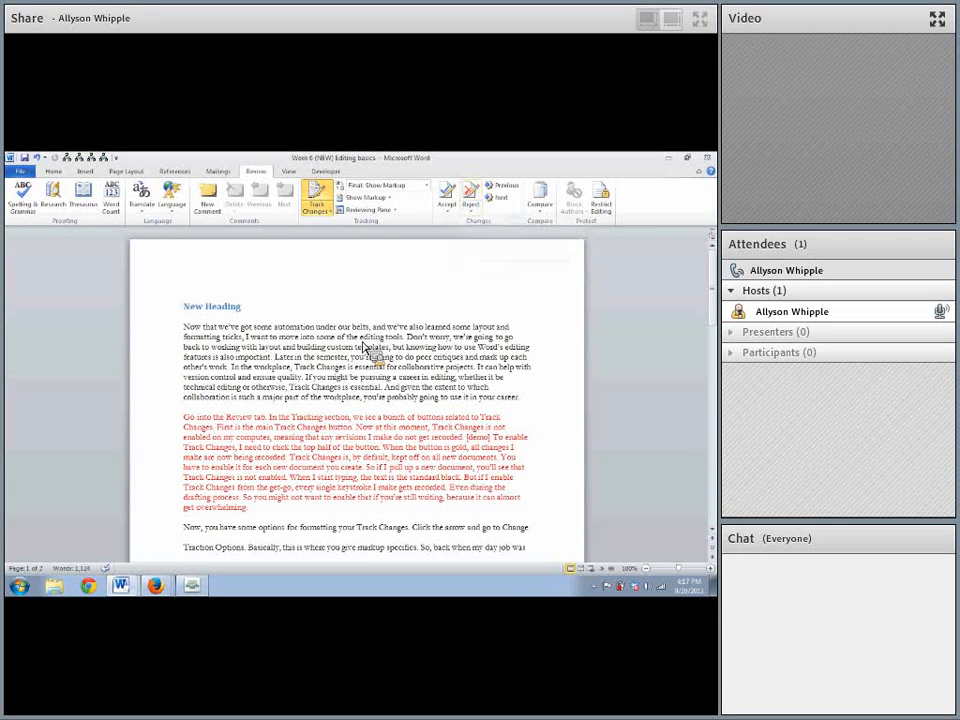
Step: Compare two syllabus versions, with 2476syllabus_1.0 as the original document and 2476syllabus_2.0 as the revised document
left_click(537, 183)
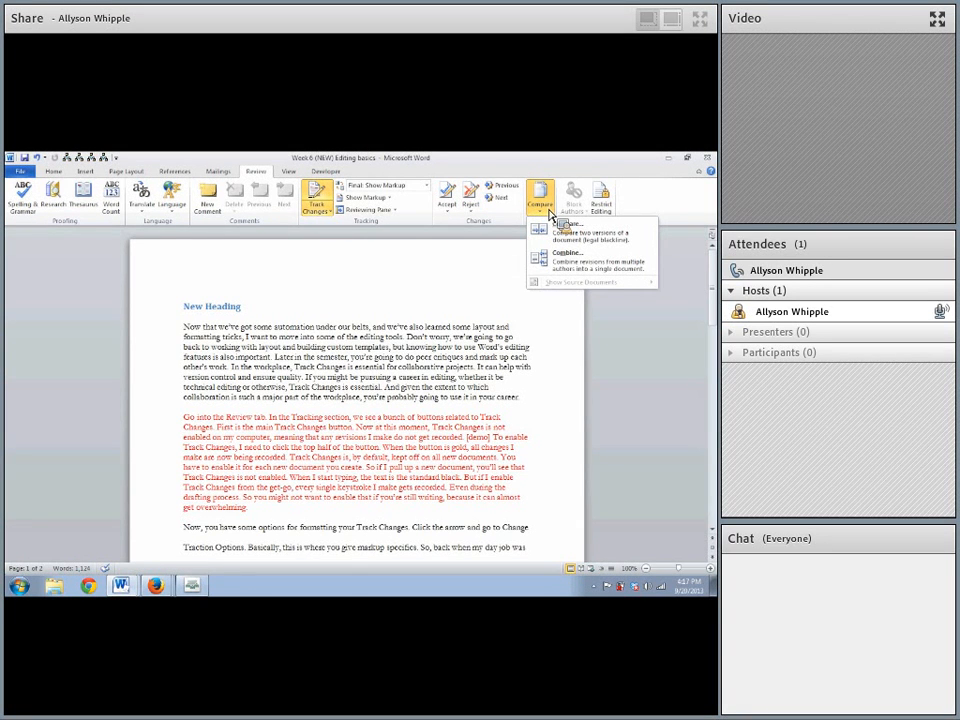
left_click(594, 246)
left_click(331, 344)
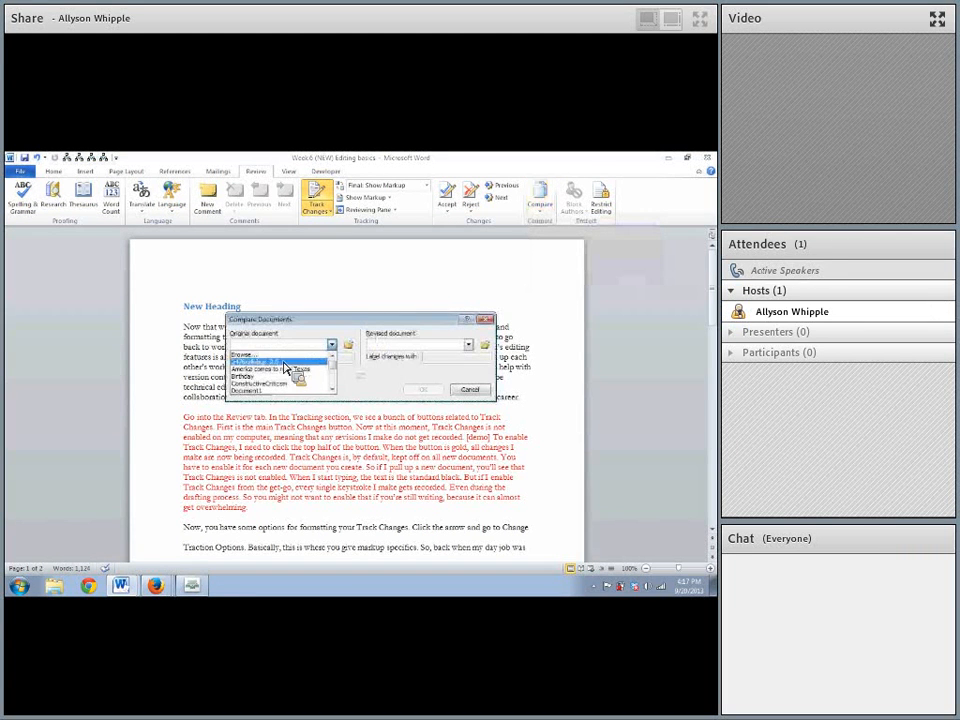
left_click(331, 344)
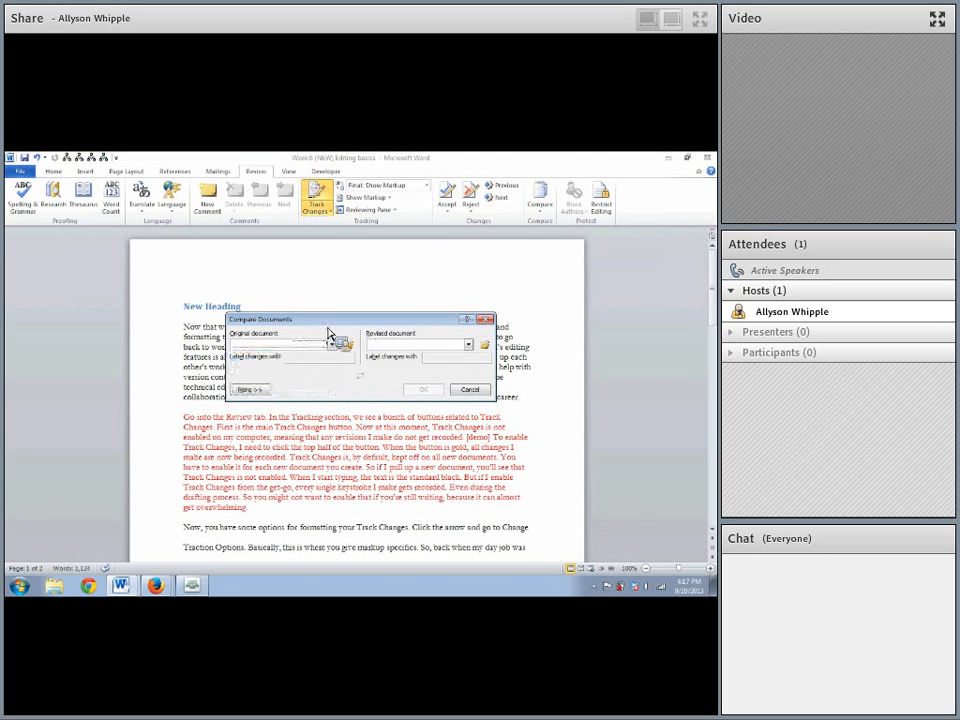
left_click(348, 344)
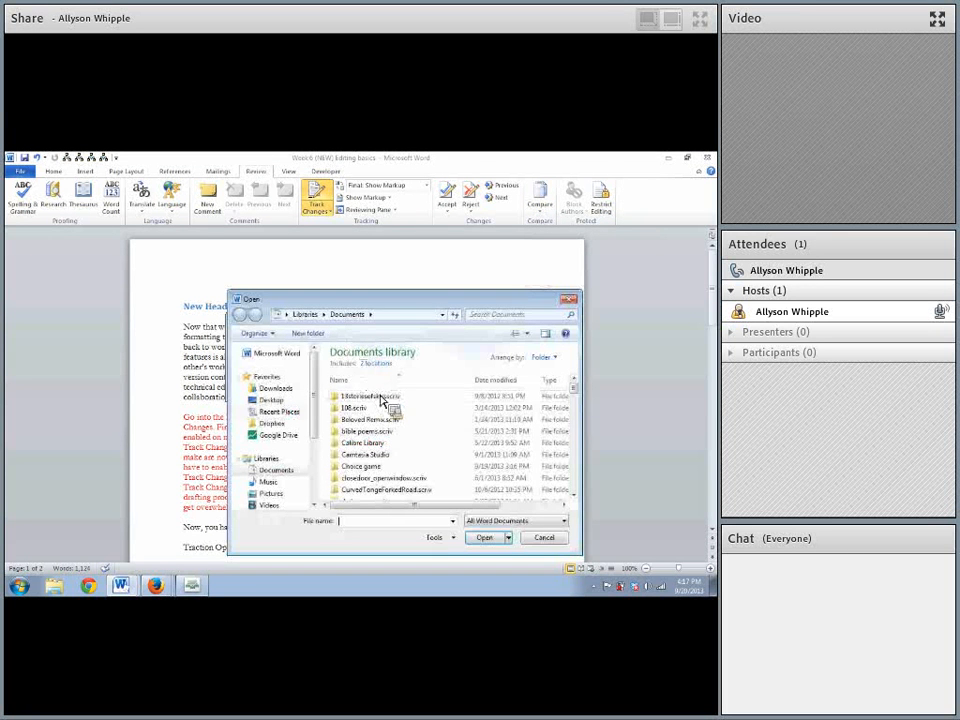
scroll(400, 410, "down", 2)
scroll(450, 440, "down", 3)
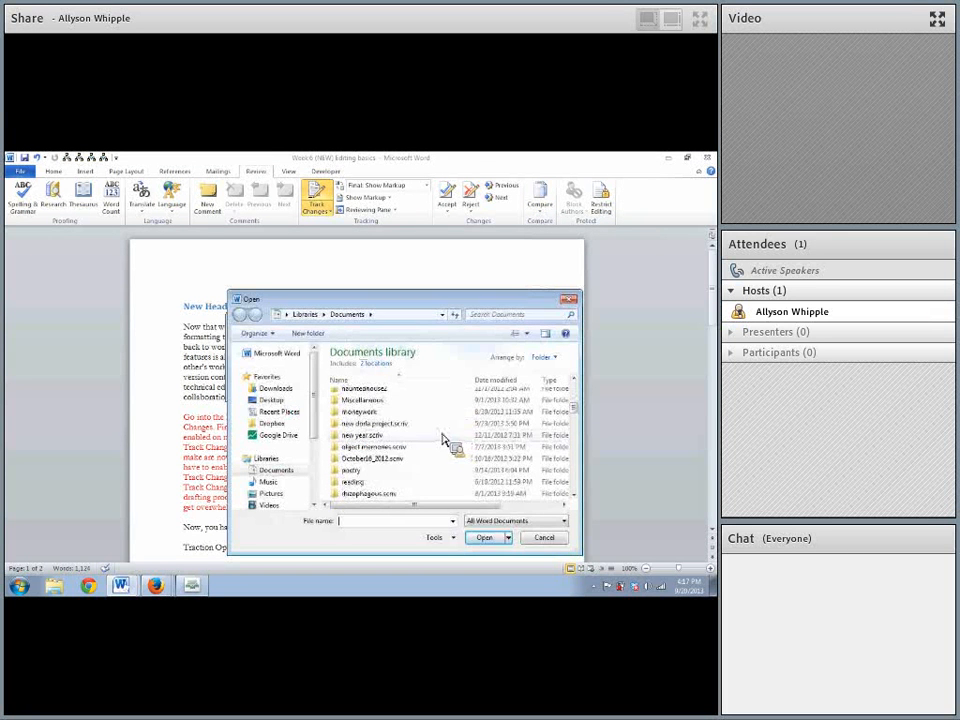
double_click(388, 437)
double_click(369, 407)
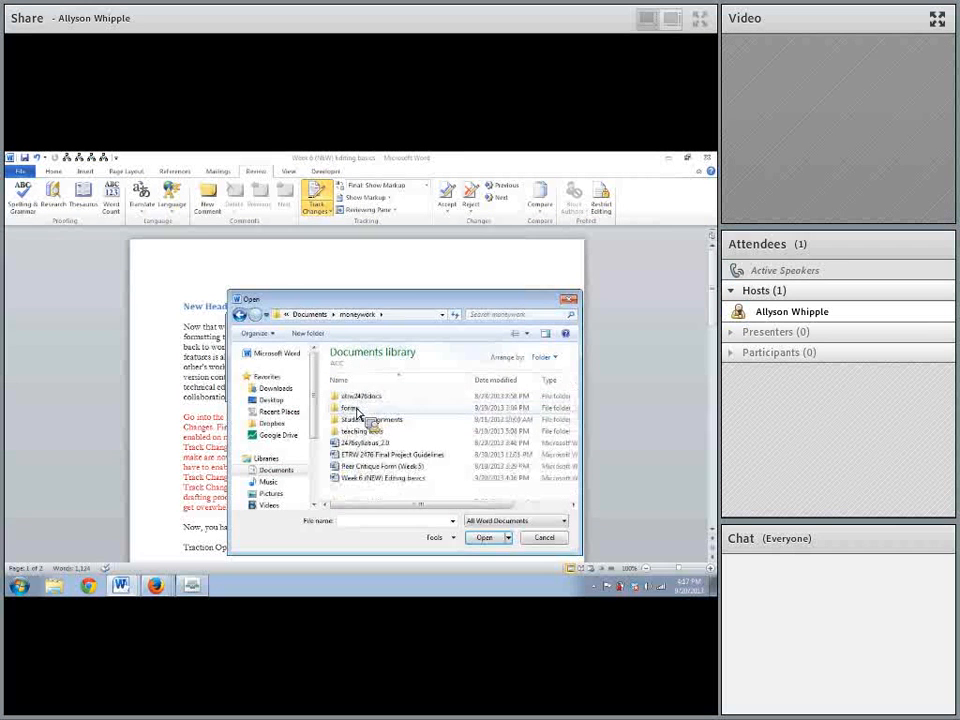
double_click(369, 420)
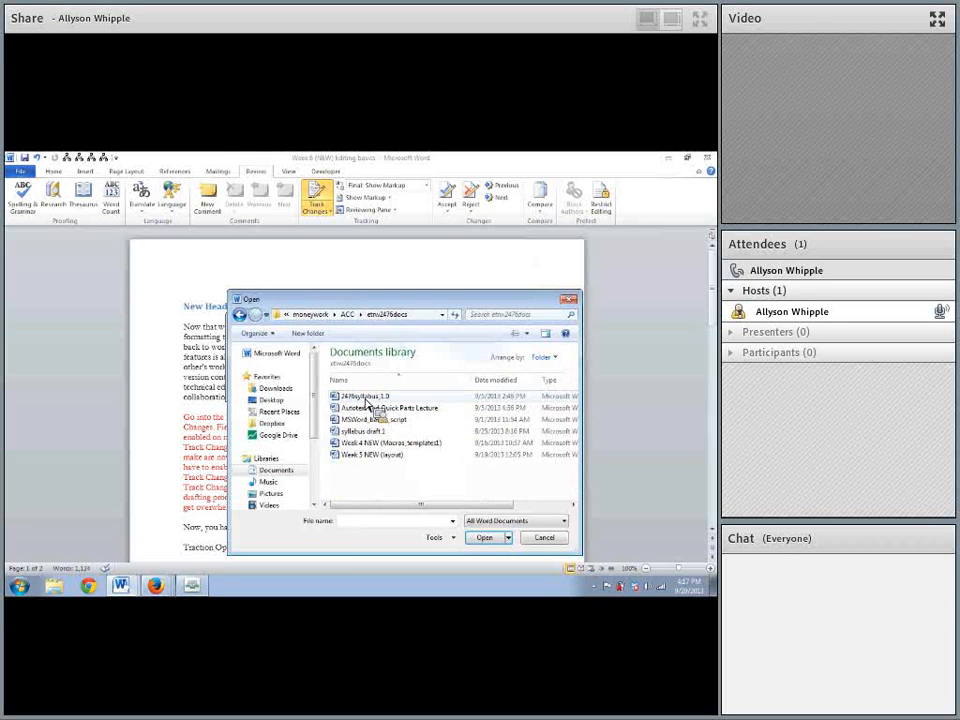
double_click(358, 398)
left_click(468, 344)
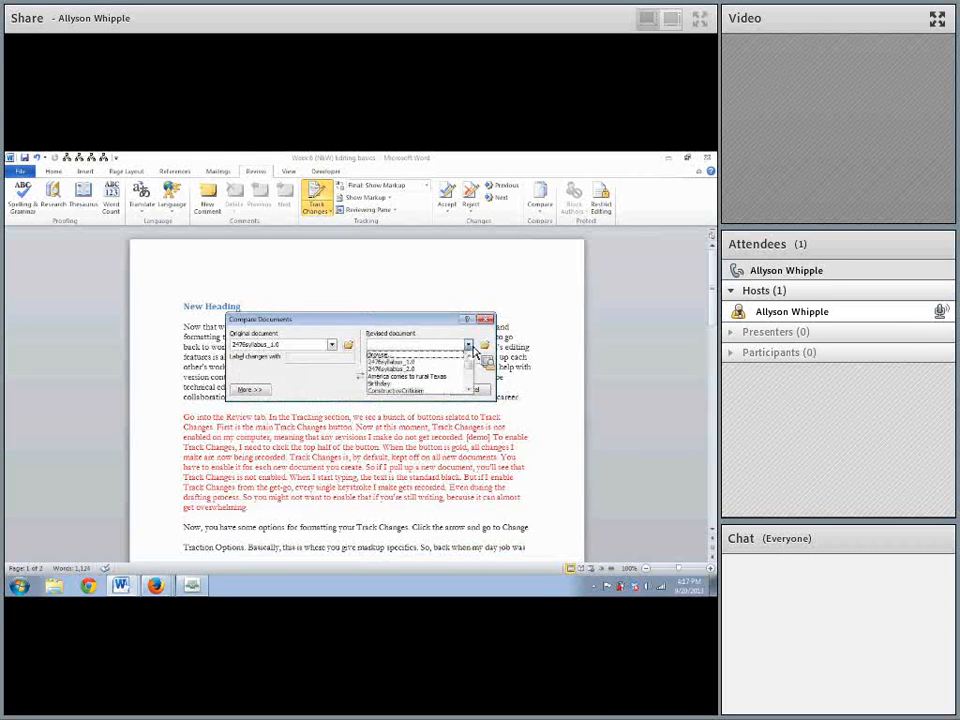
left_click(444, 370)
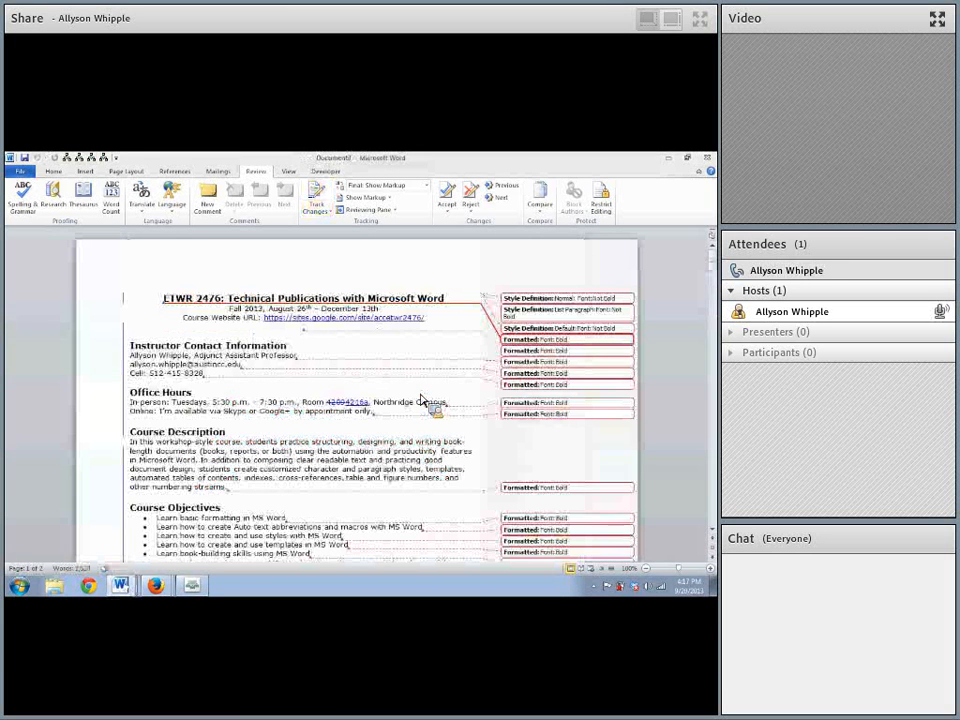
Step: Examine the insertions, deletions and formatting changes marked throughout the comparison result, down to the Week 16 schedule
scroll(332, 385, "down", 15)
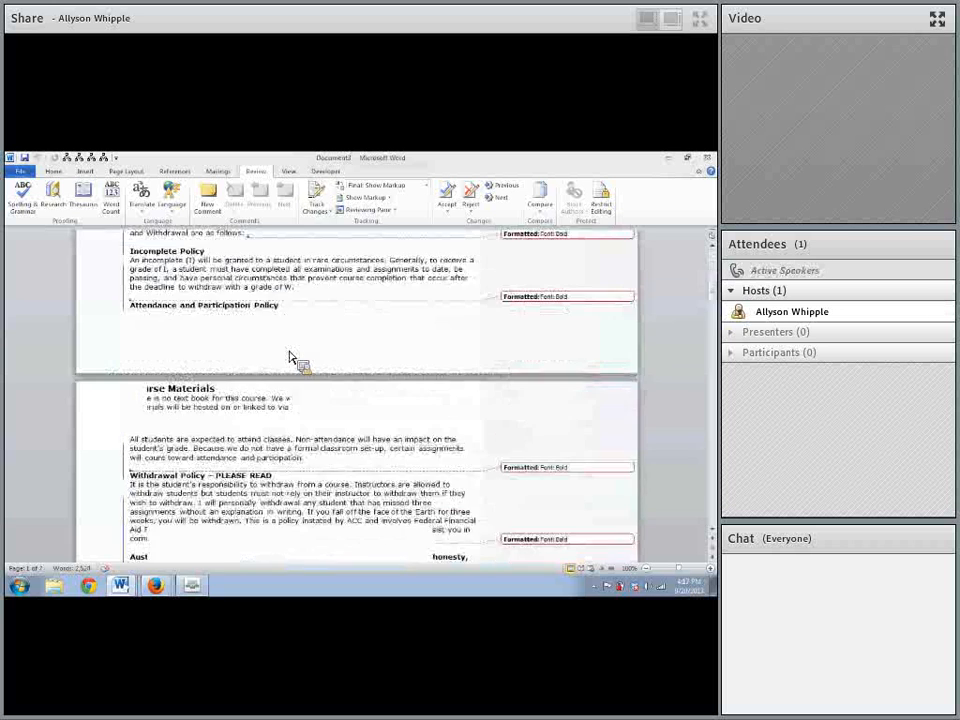
scroll(290, 357, "down", 20)
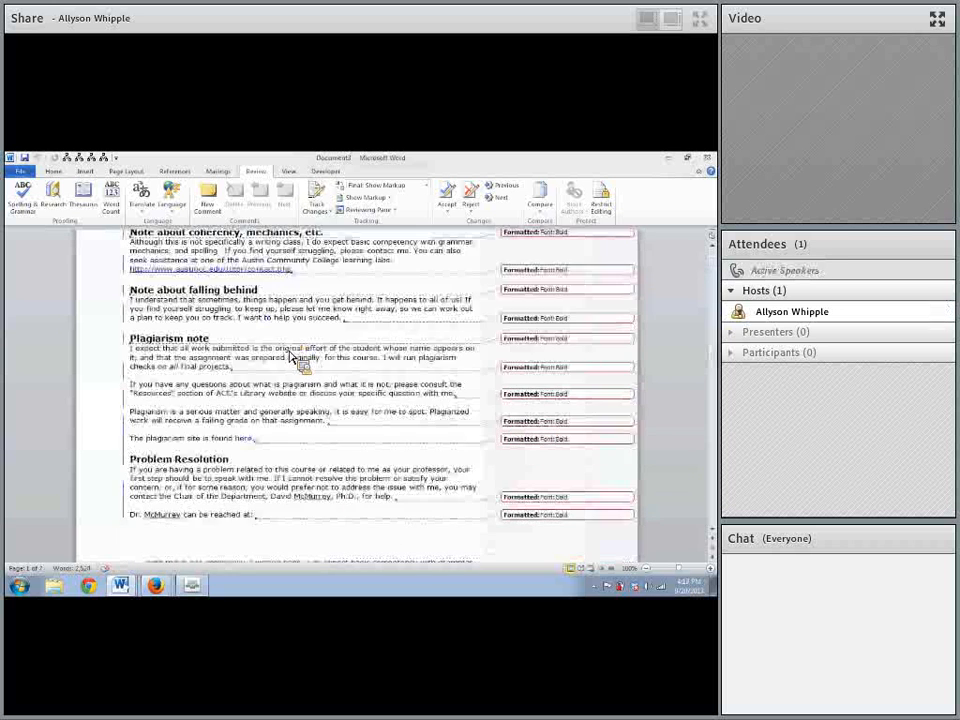
scroll(290, 357, "down", 15)
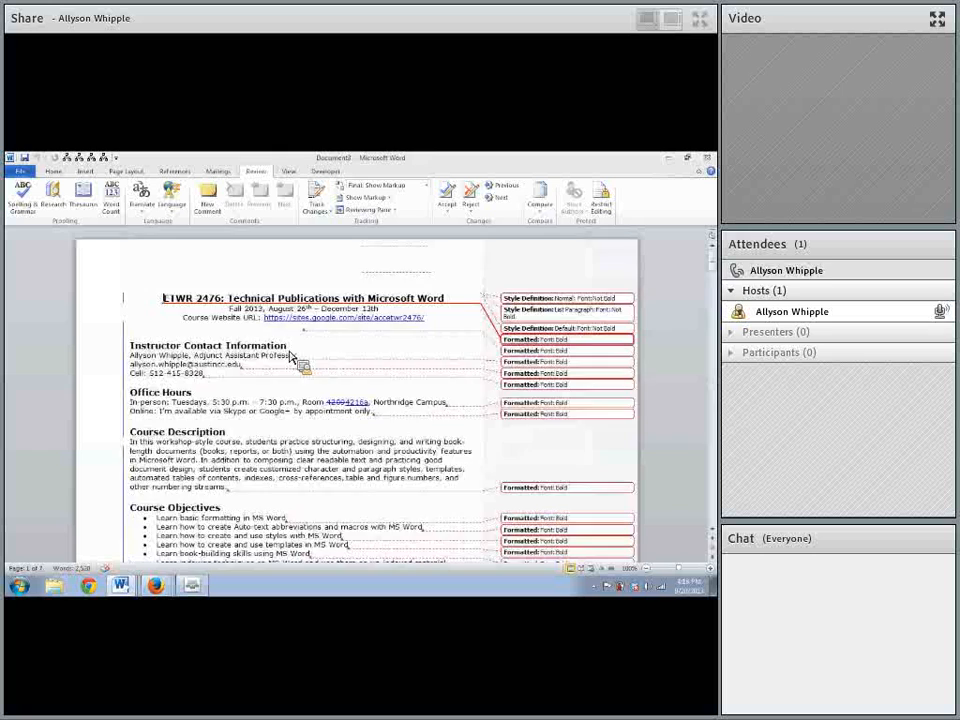
scroll(290, 357, "down", 15)
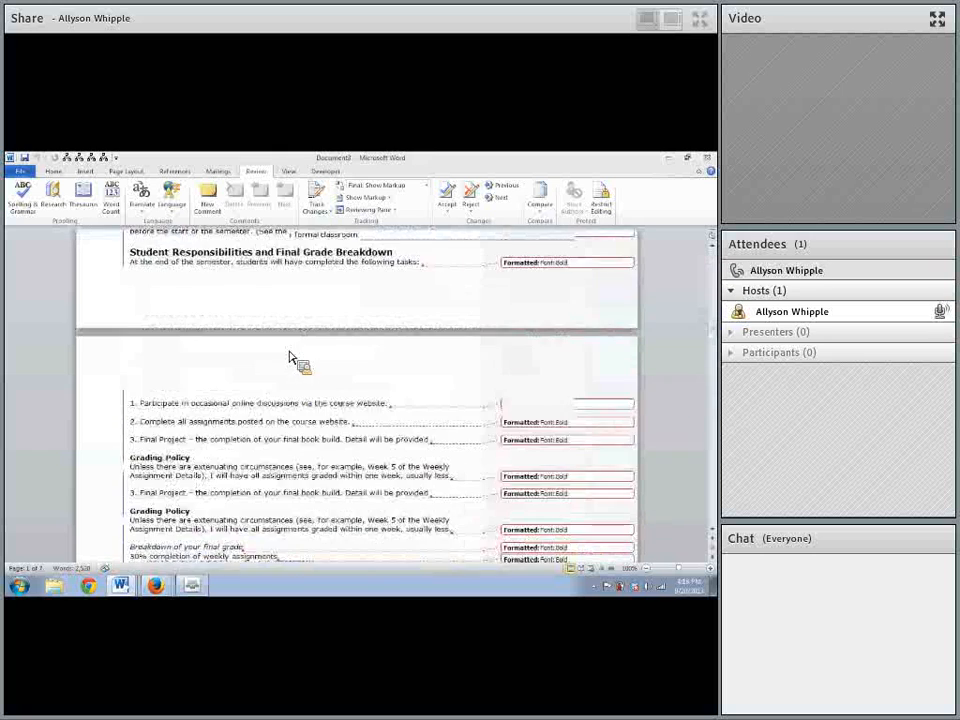
scroll(290, 357, "down", 10)
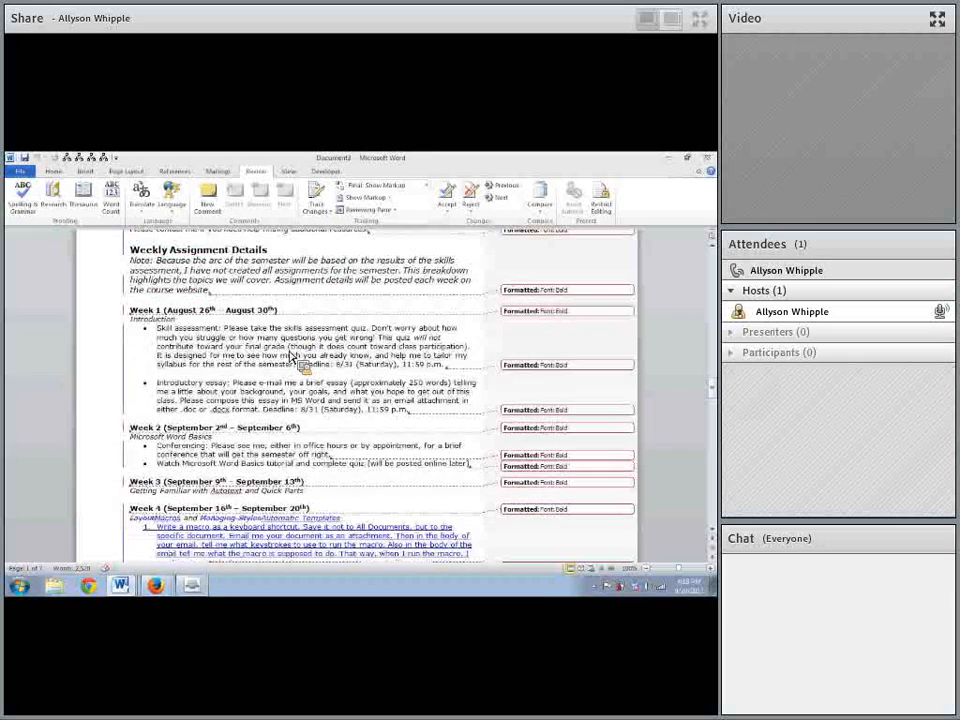
scroll(290, 357, "down", 5)
scroll(133, 368, "down", 10)
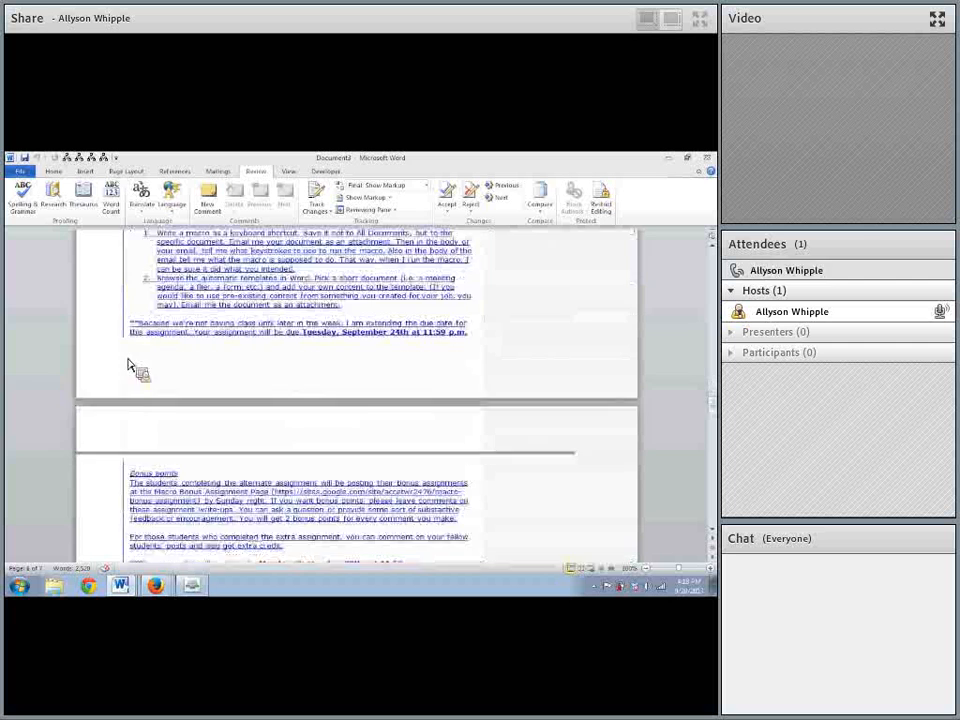
scroll(128, 365, "down", 5)
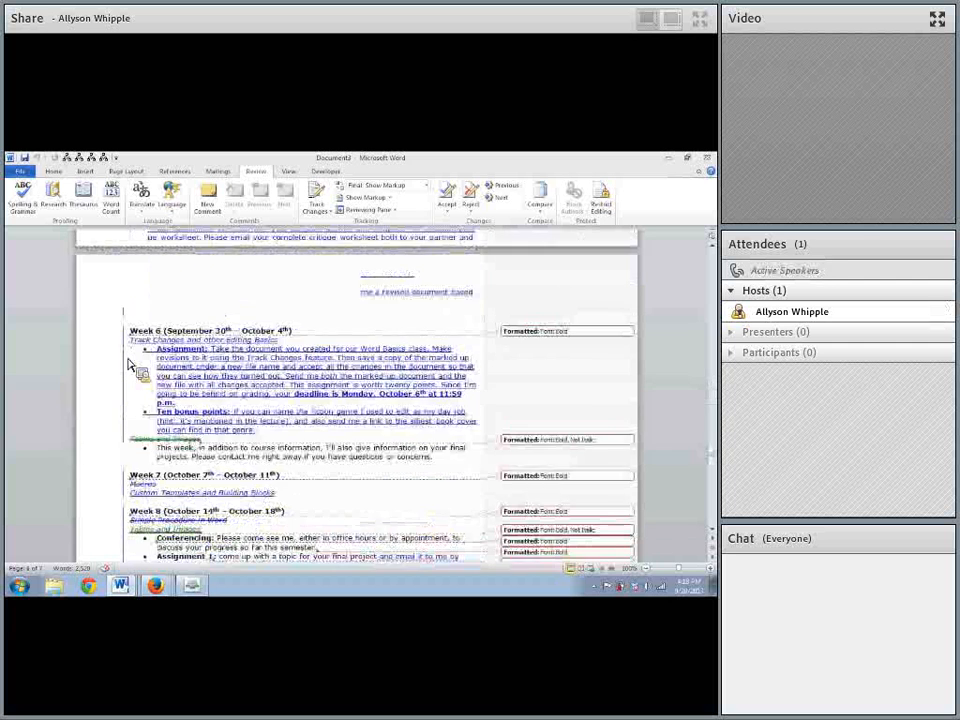
scroll(128, 365, "down", 5)
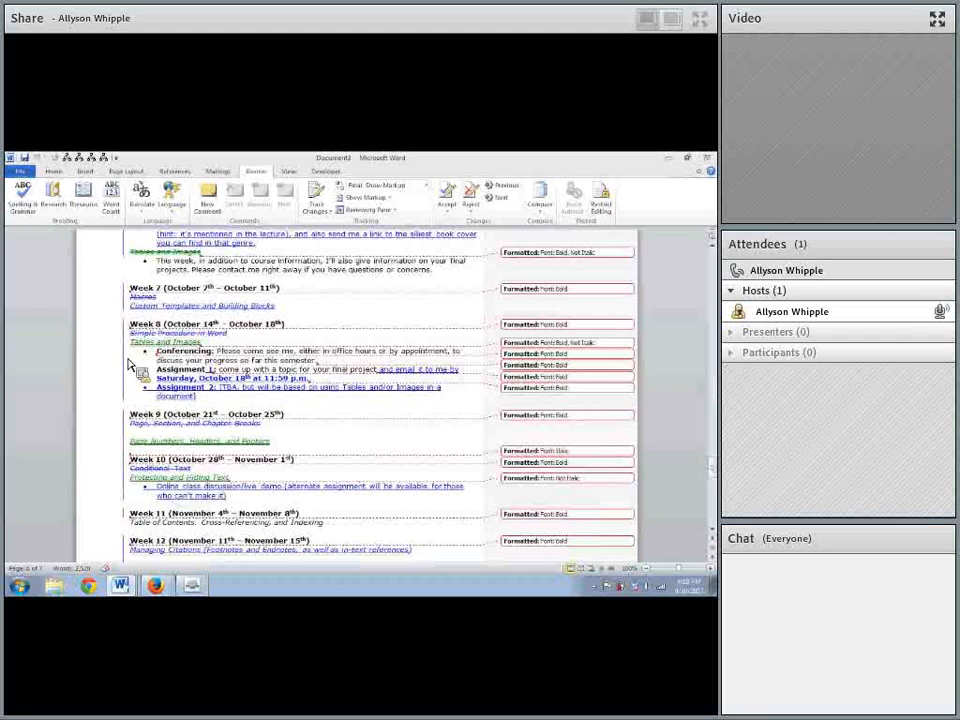
scroll(128, 365, "down", 10)
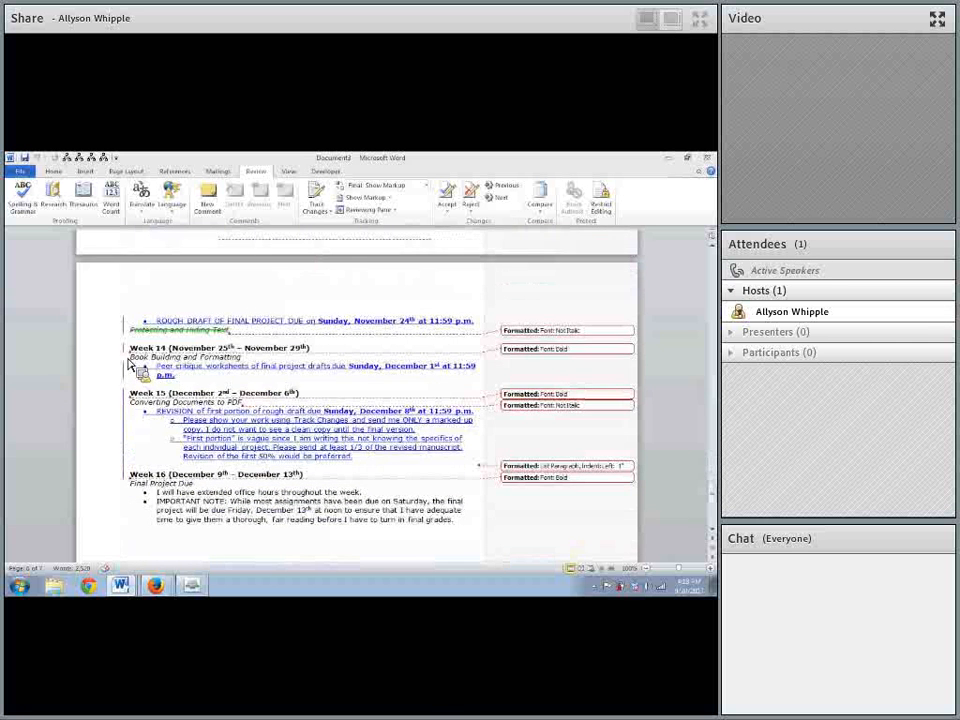
scroll(128, 365, "up", 2)
scroll(128, 367, "up", 20)
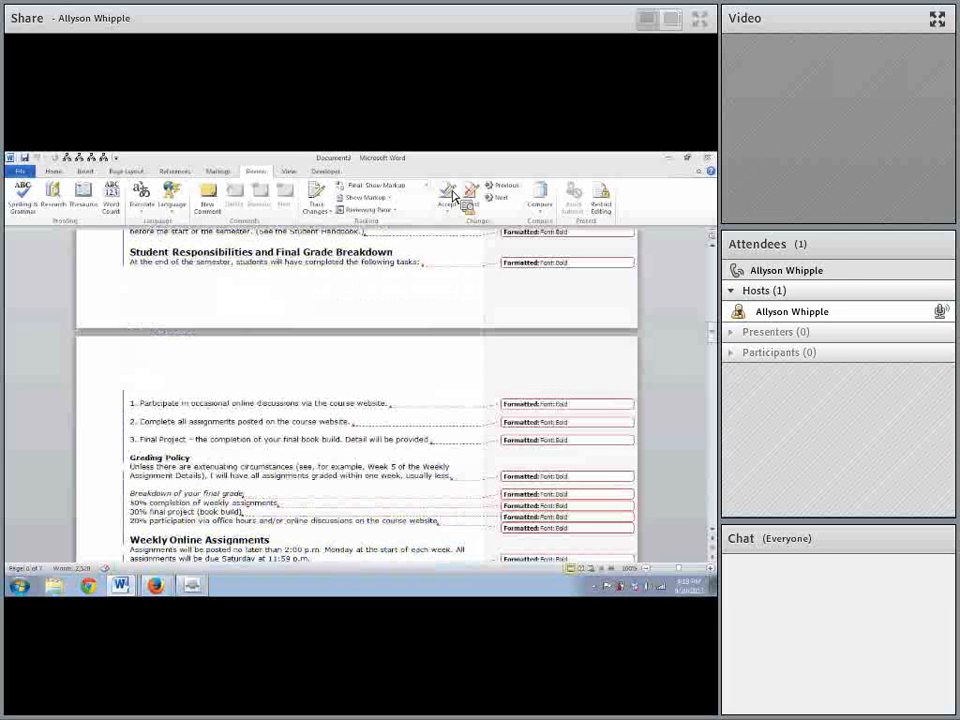
Step: Combine 2476syllabus_1.0 as the original with 2476syllabus_2.0 as the revised document, and continue with the merge
left_click(543, 210)
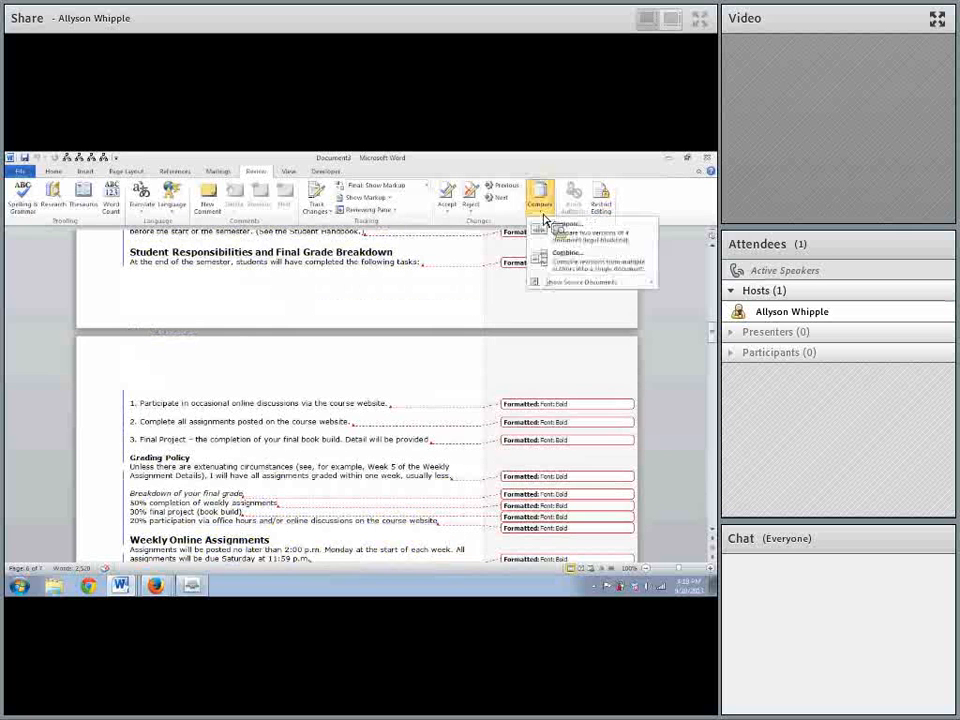
left_click(566, 262)
left_click(331, 344)
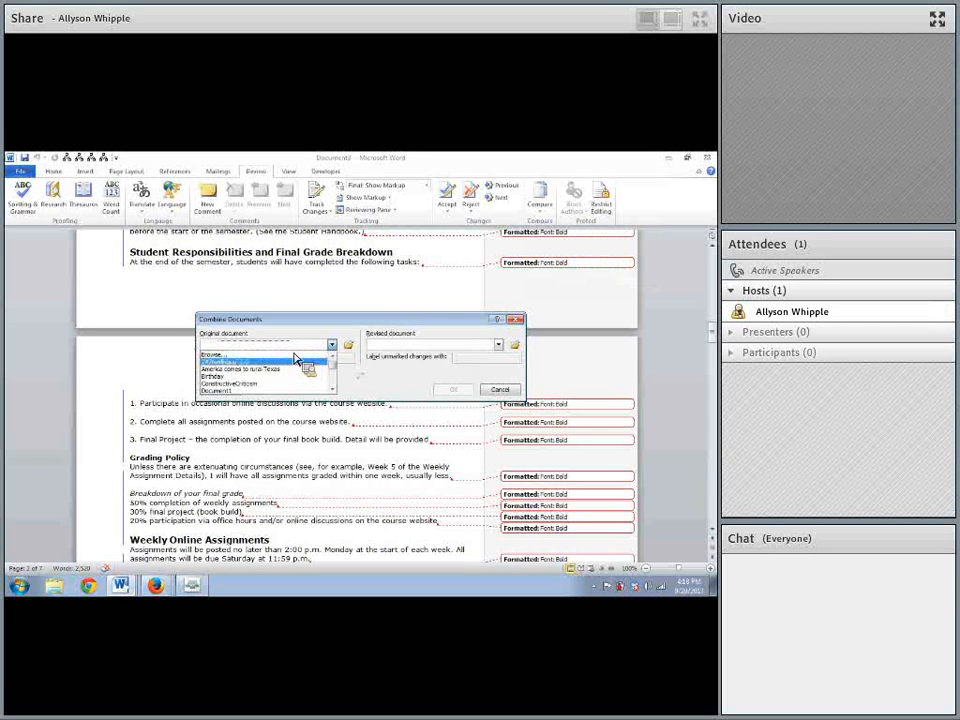
left_click(212, 354)
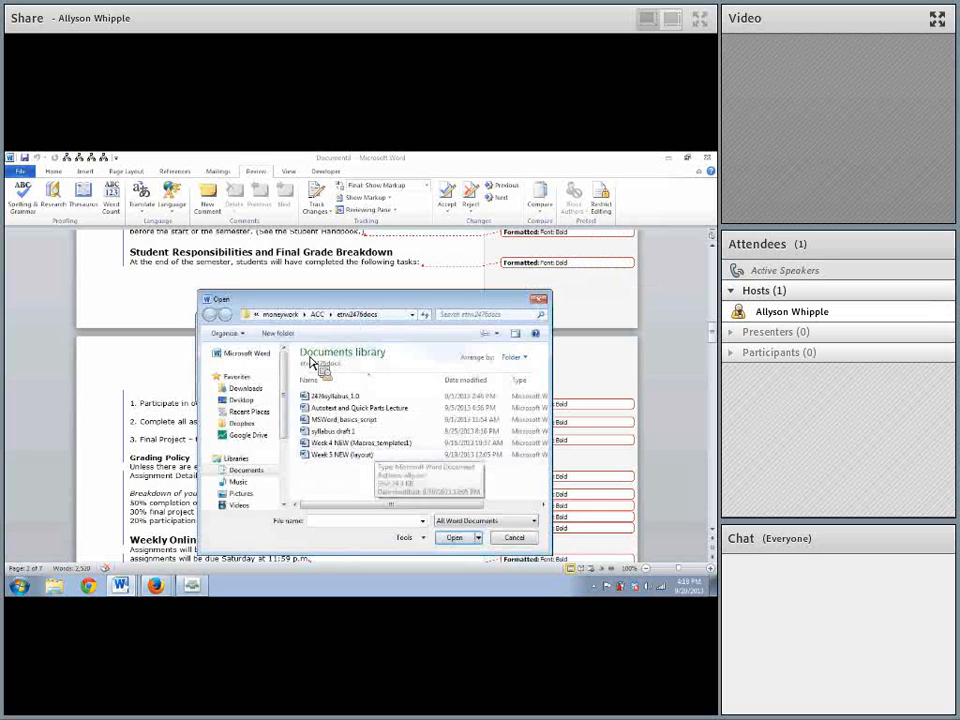
double_click(333, 397)
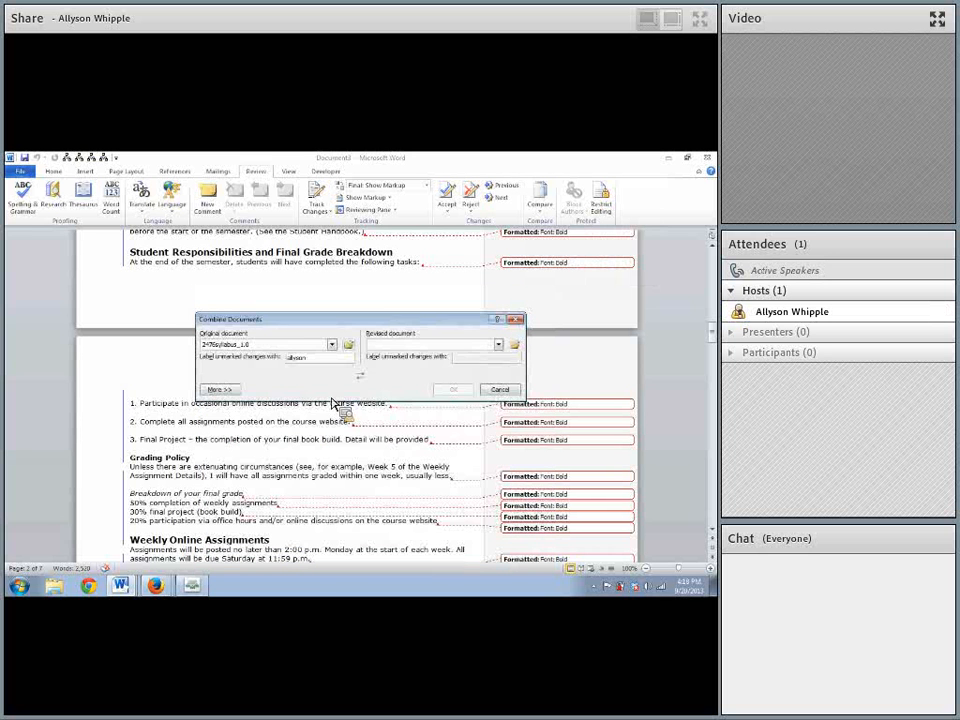
left_click(452, 344)
left_click(425, 370)
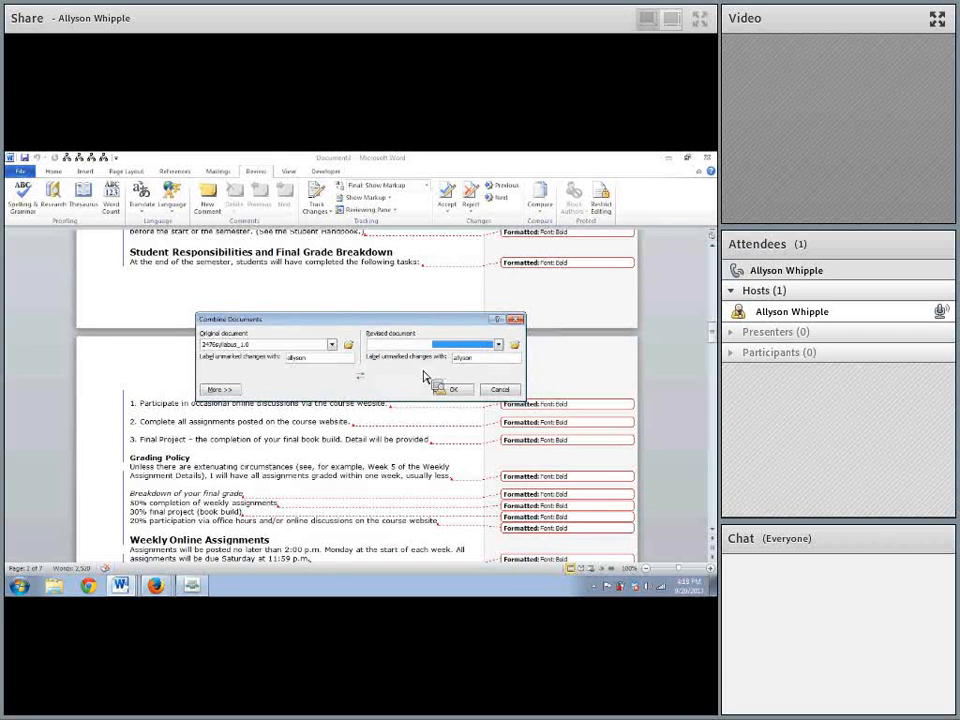
left_click(443, 388)
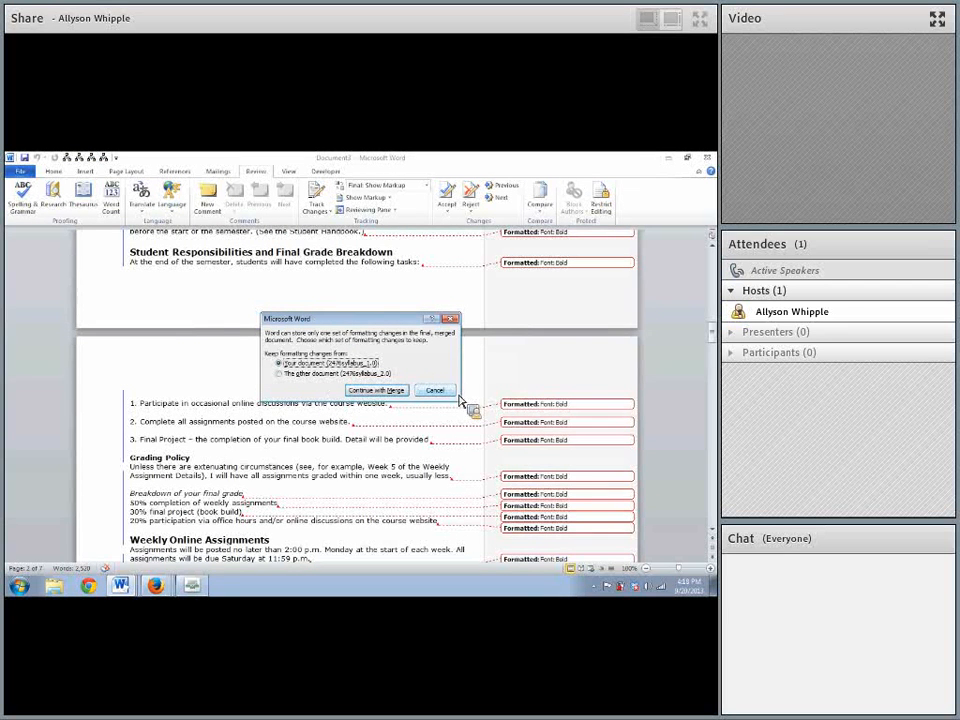
left_click(279, 374)
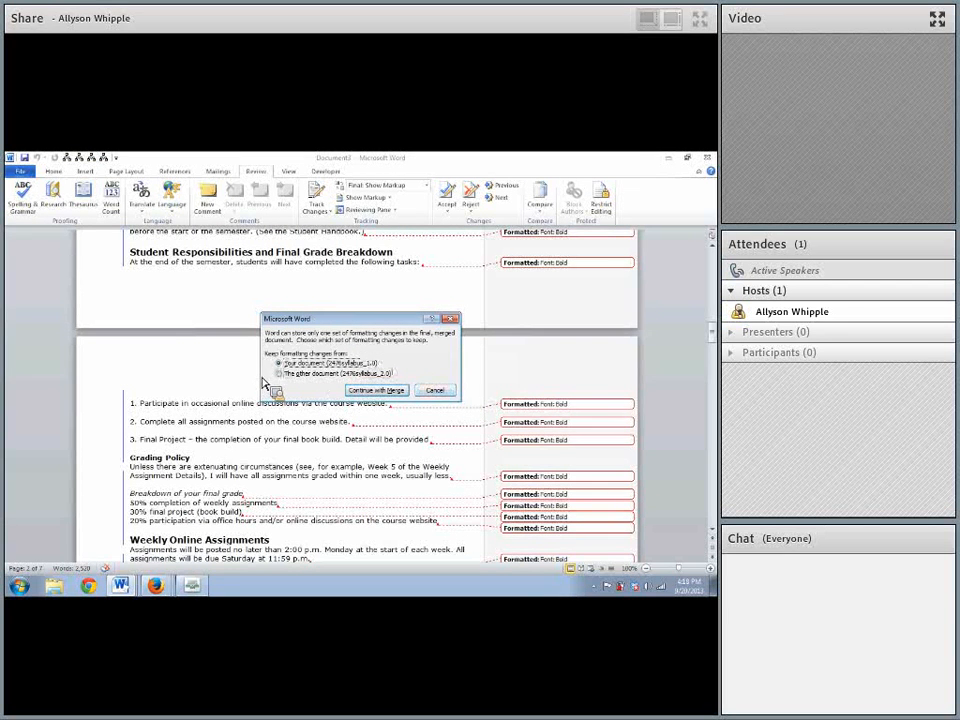
left_click(374, 390)
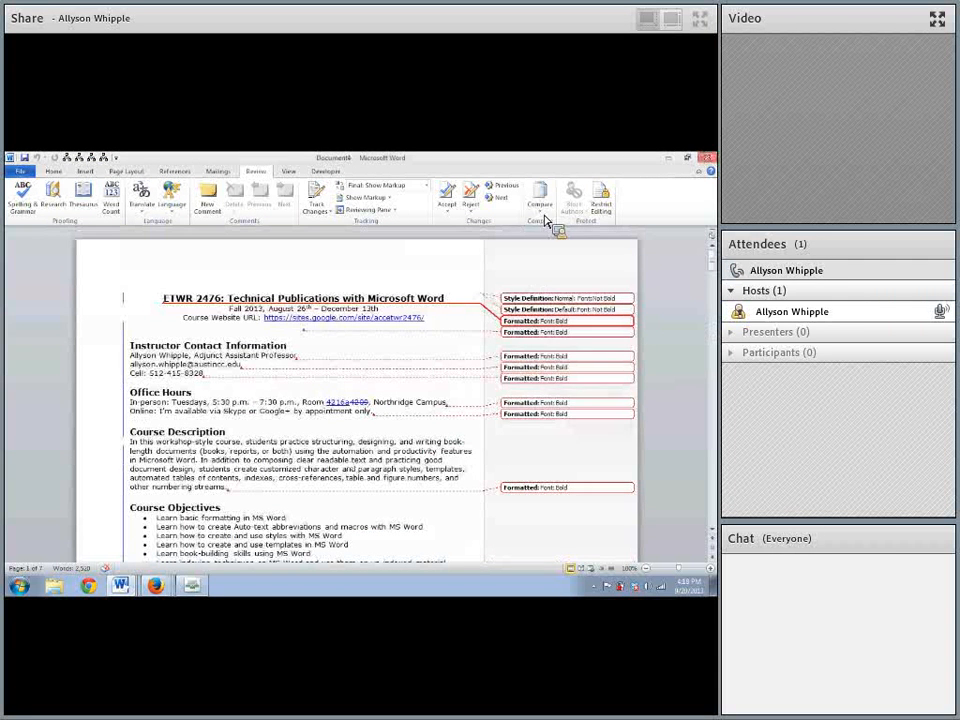
Step: Close the combined document and the comparison result without saving, returning to the Week 6 editing basics document
left_click(369, 386)
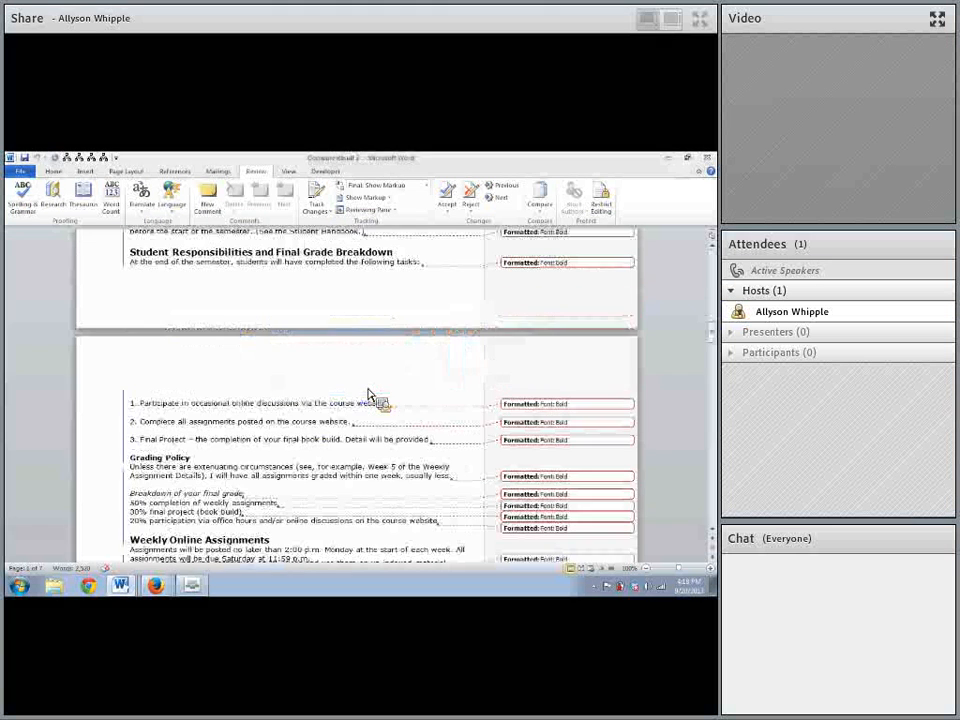
left_click(705, 158)
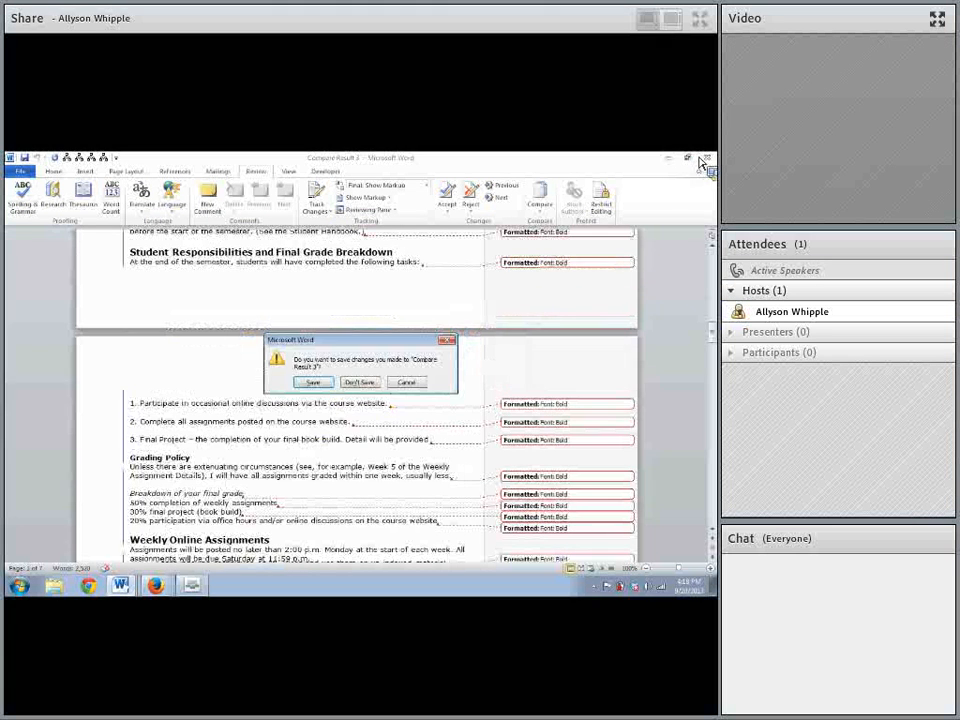
left_click(360, 382)
left_click(540, 205)
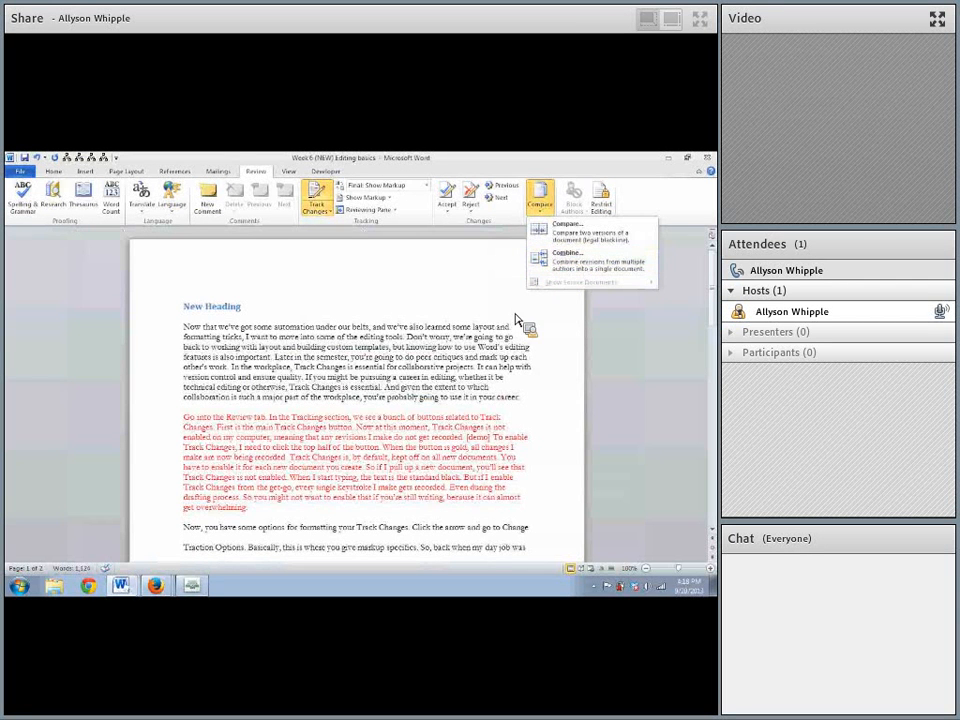
left_click(463, 351)
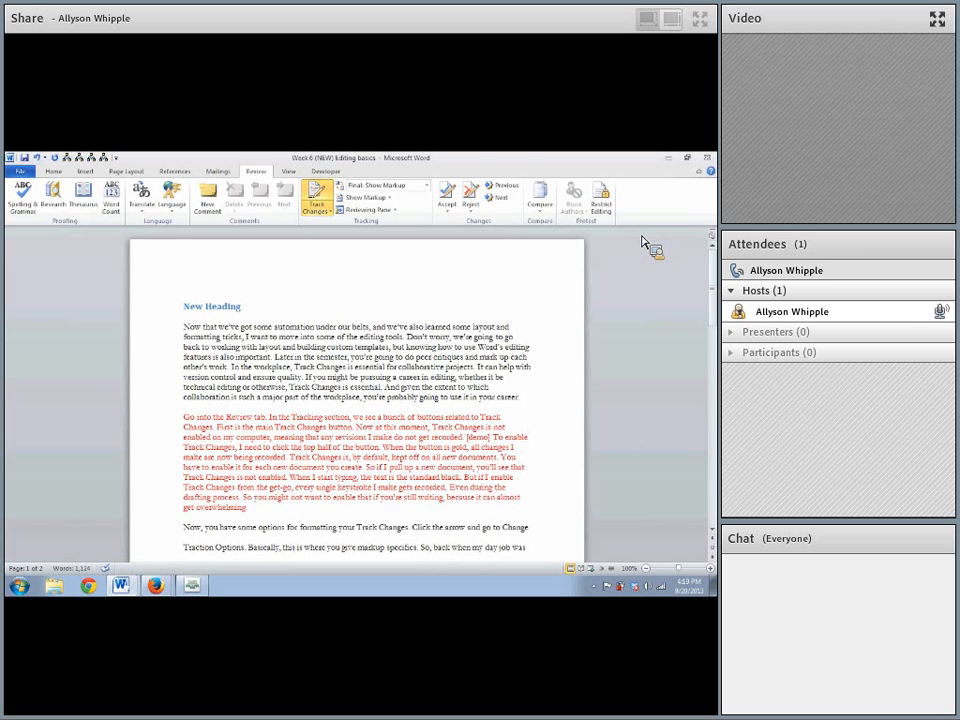
Step: Switch to the Adobe Connect meeting window and open the meeting commands
left_click(188, 583)
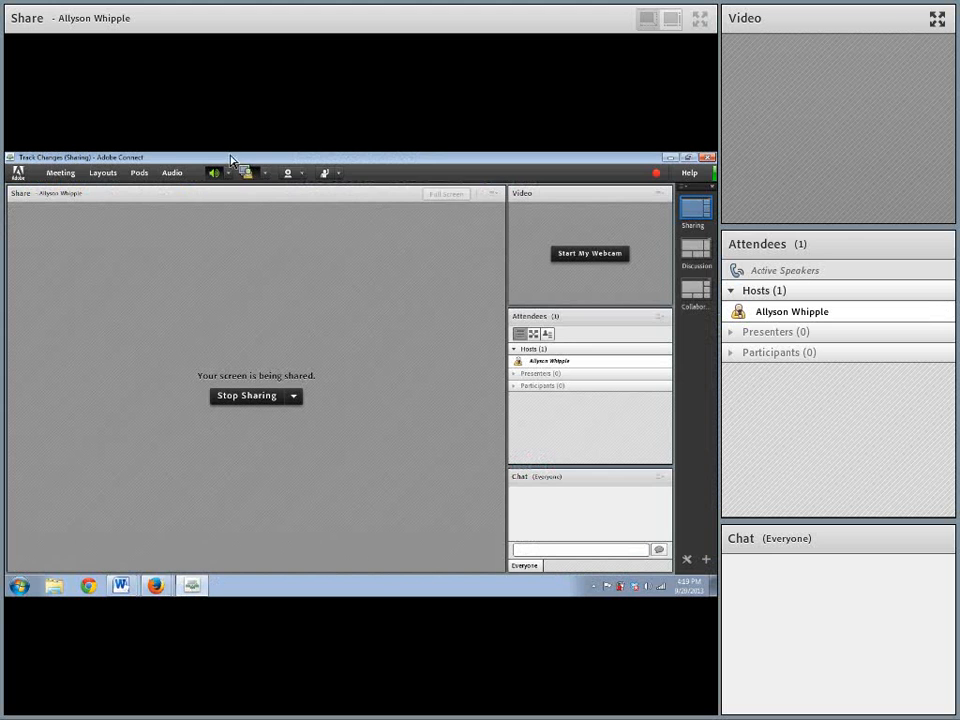
left_click(61, 174)
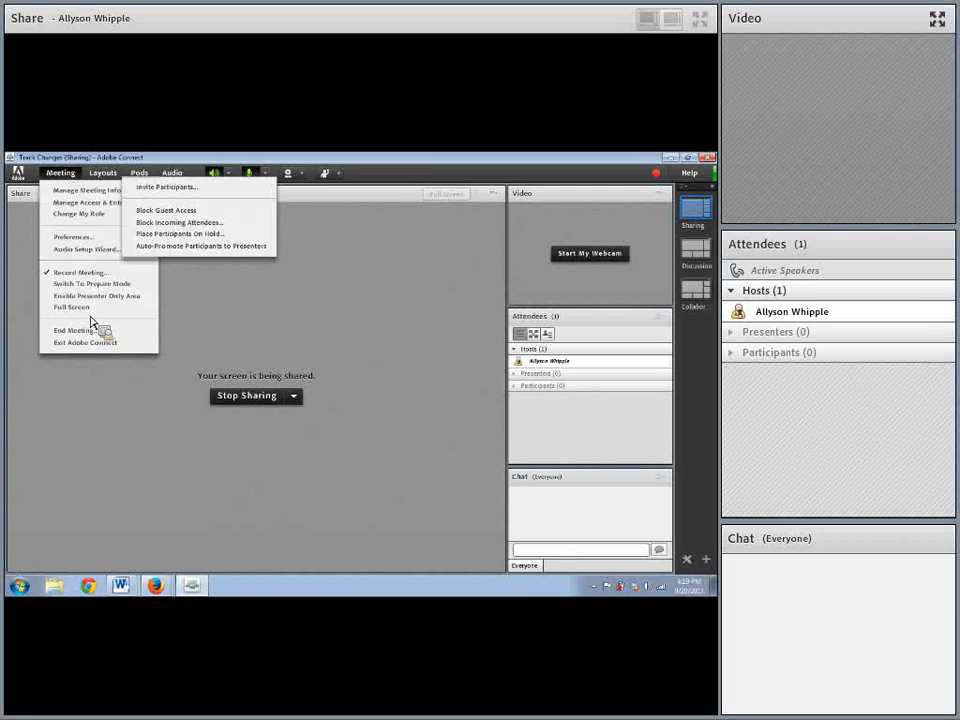